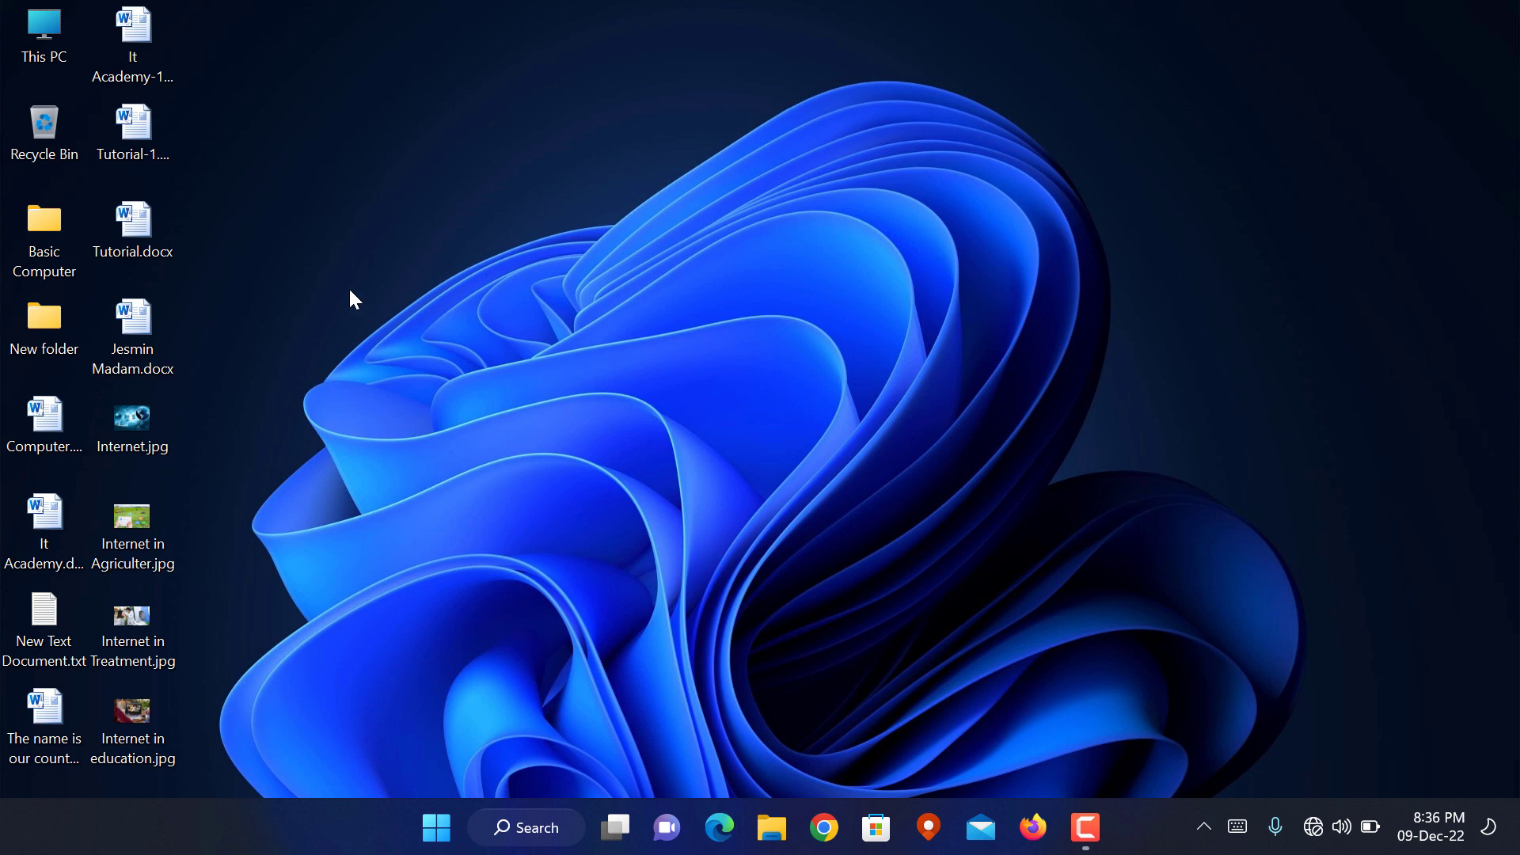
Open Tutorial.docx, the Bengali internet article, from the desktop in Word
{"action": "double_click", "coordinate": [137, 226]}
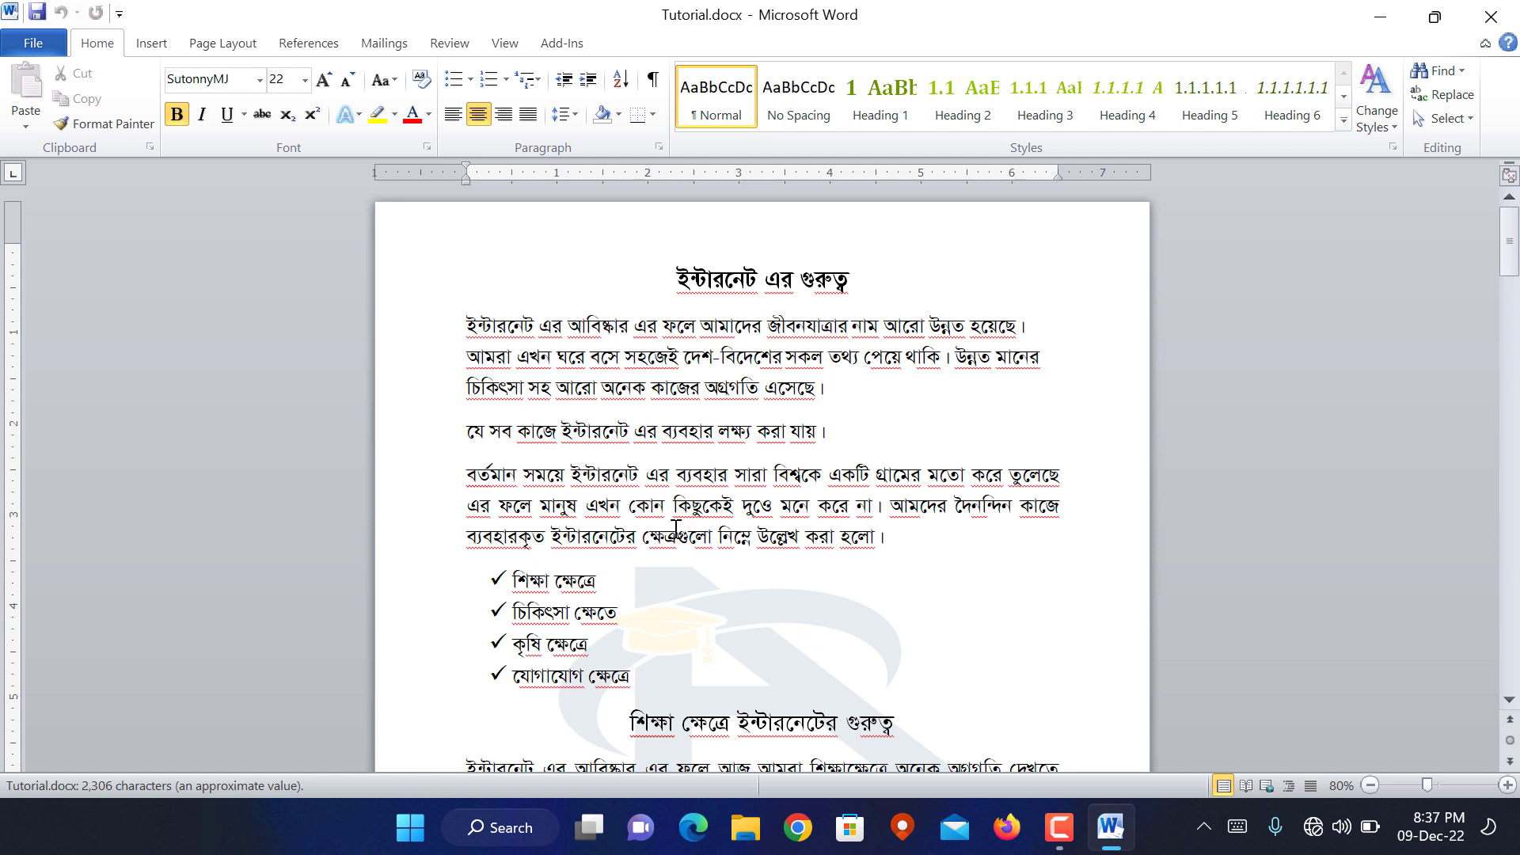
Switch to the Insert ribbon and scroll down through the Bengali article
{"action": "left_click", "coordinate": [152, 45]}
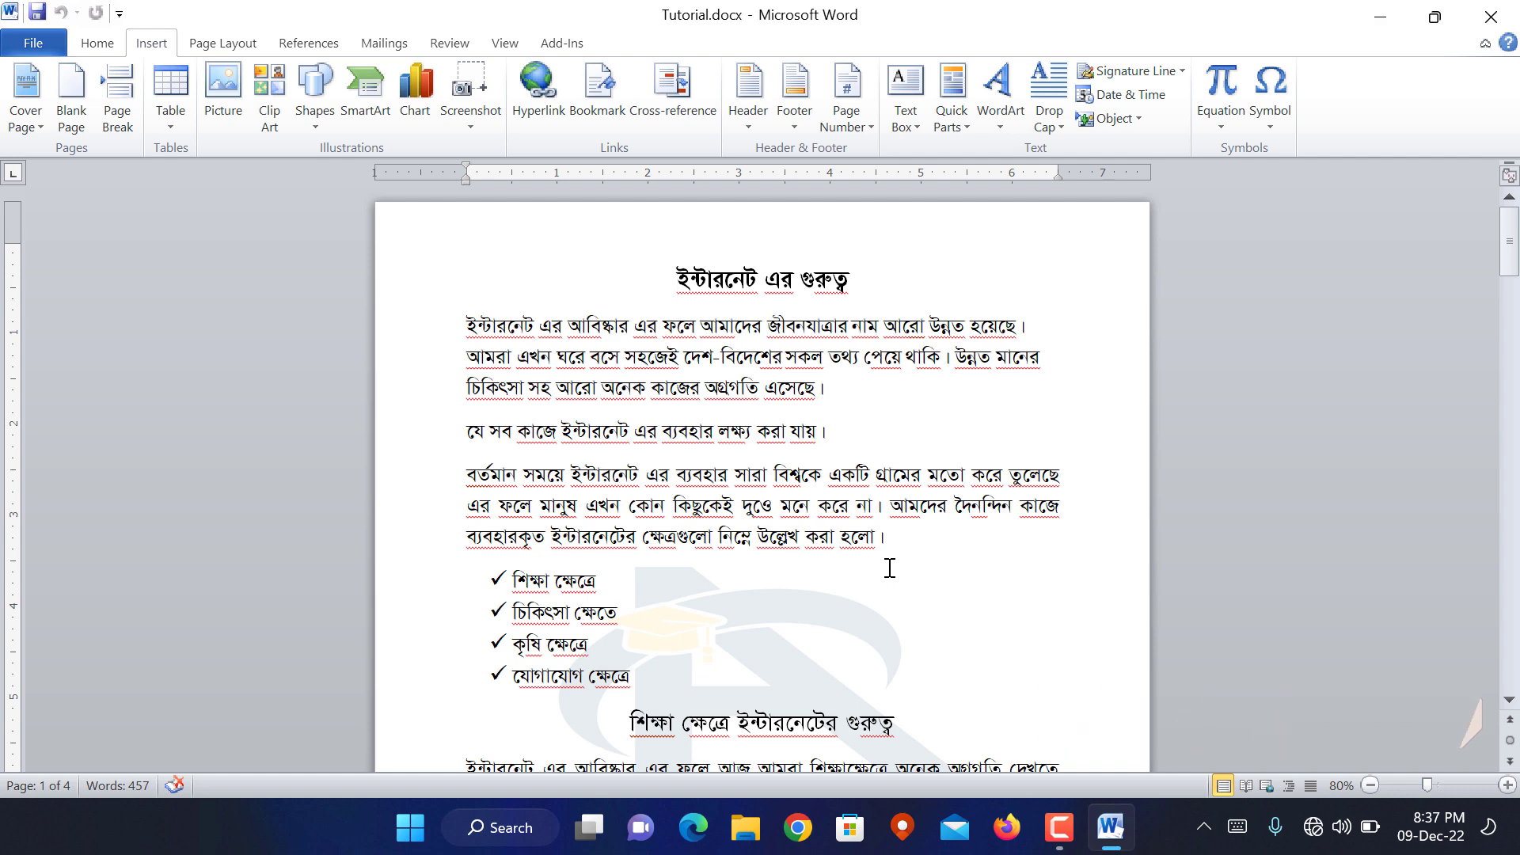
{"action": "scroll", "coordinate": [890, 571], "scroll_direction": "down", "scroll_amount": 5}
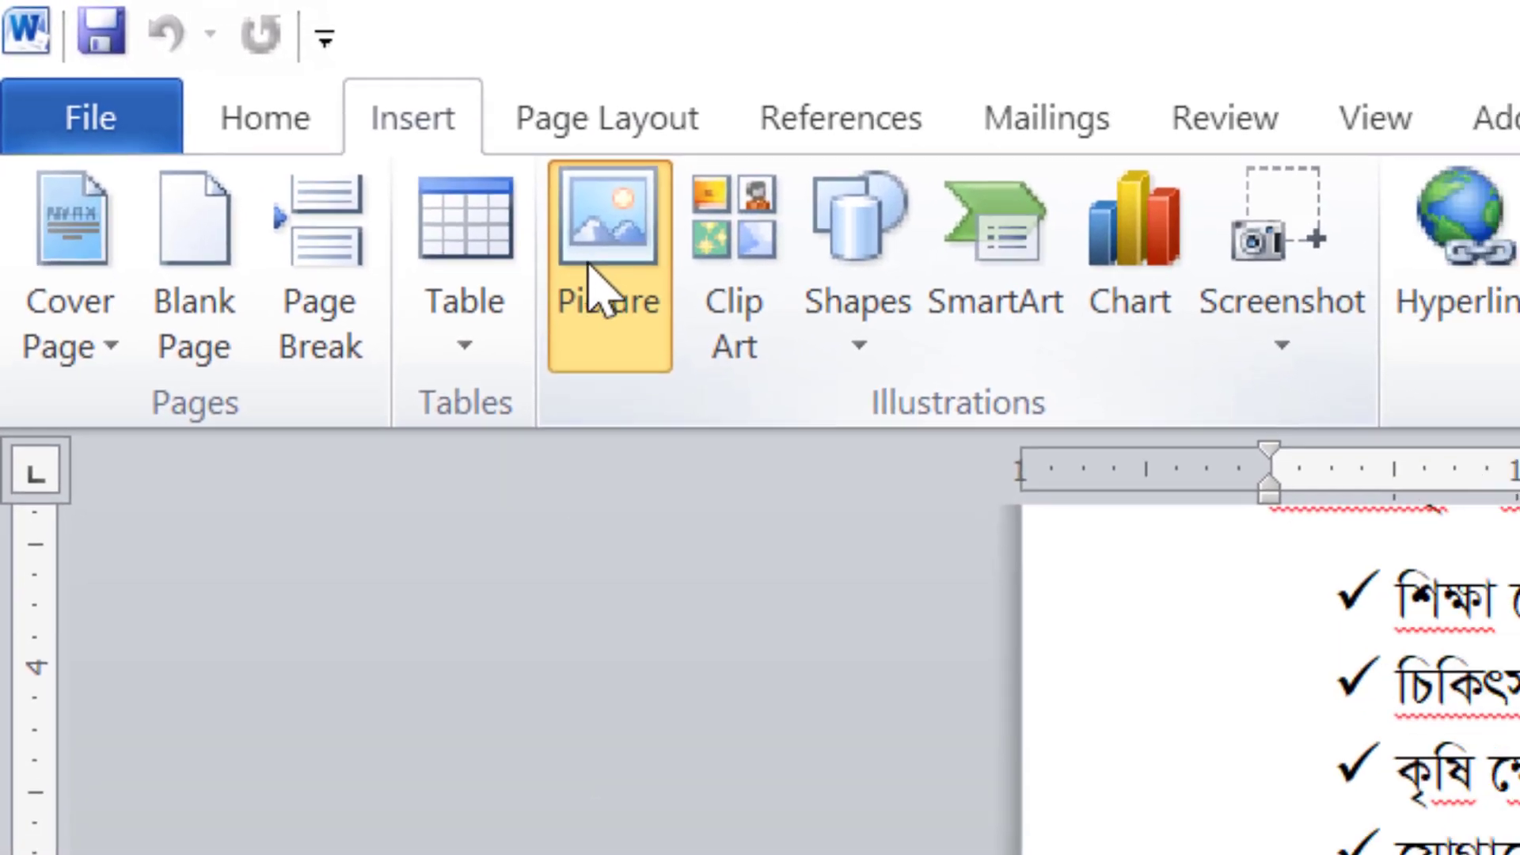
Insert the picture Internet in education.jpg from the Desktop below the education paragraph
{"action": "left_click", "coordinate": [677, 297]}
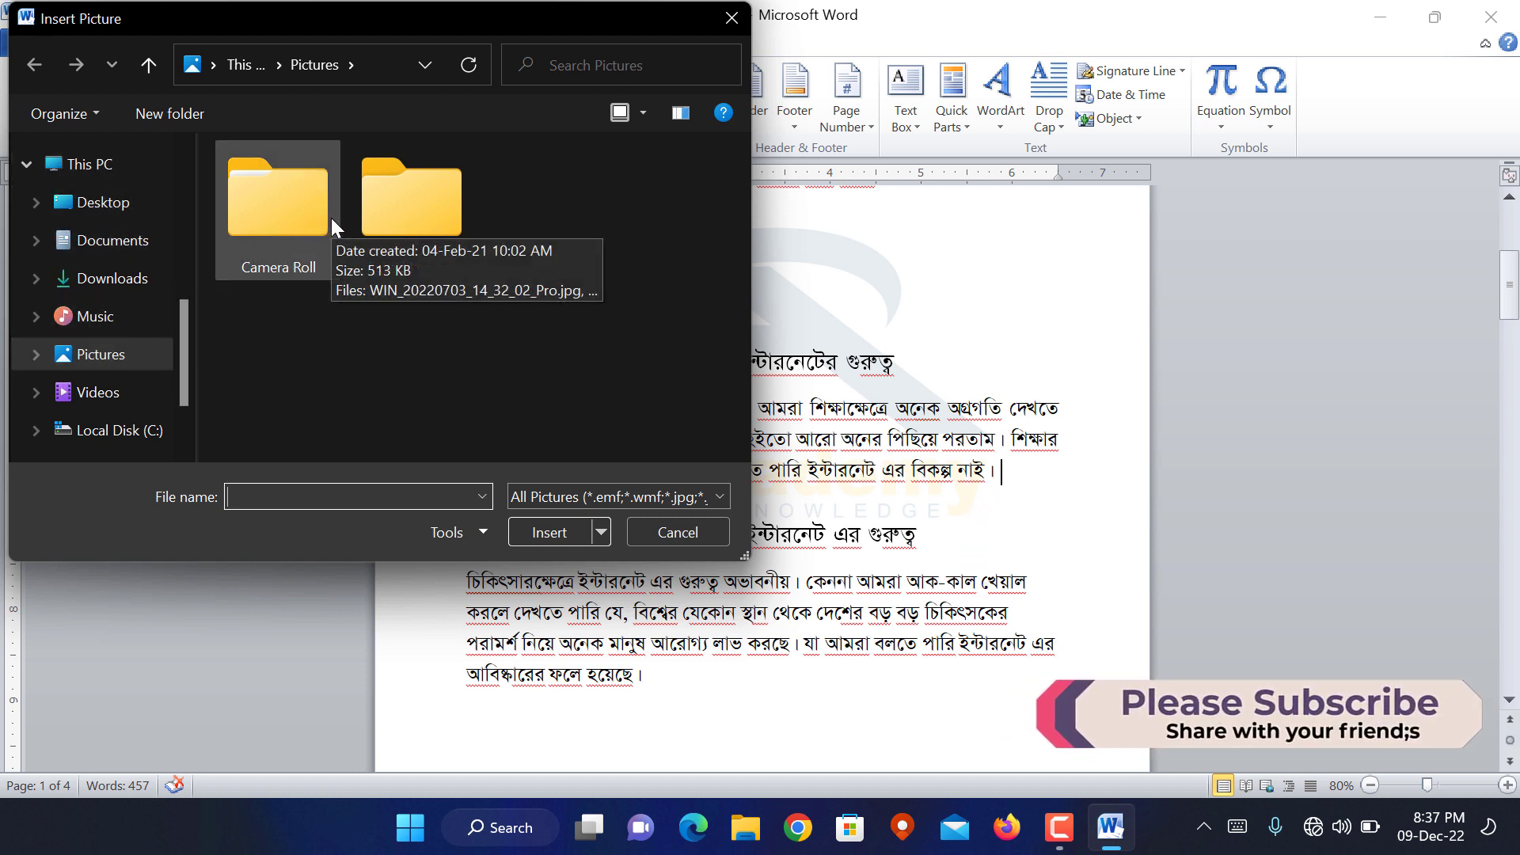
{"action": "left_click", "coordinate": [101, 204]}
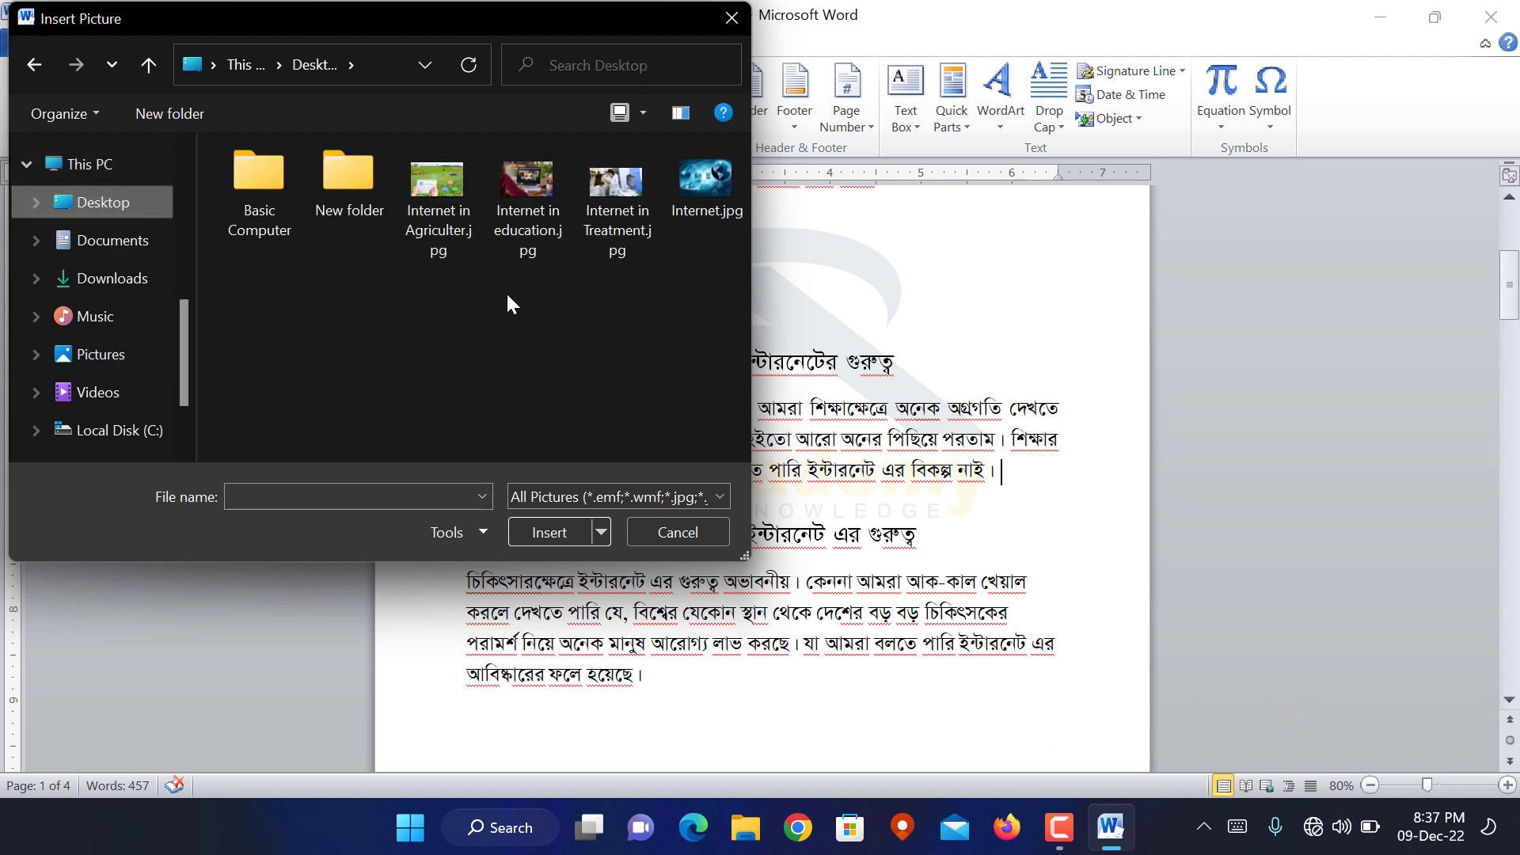
{"action": "mouse_move", "coordinate": [616, 202]}
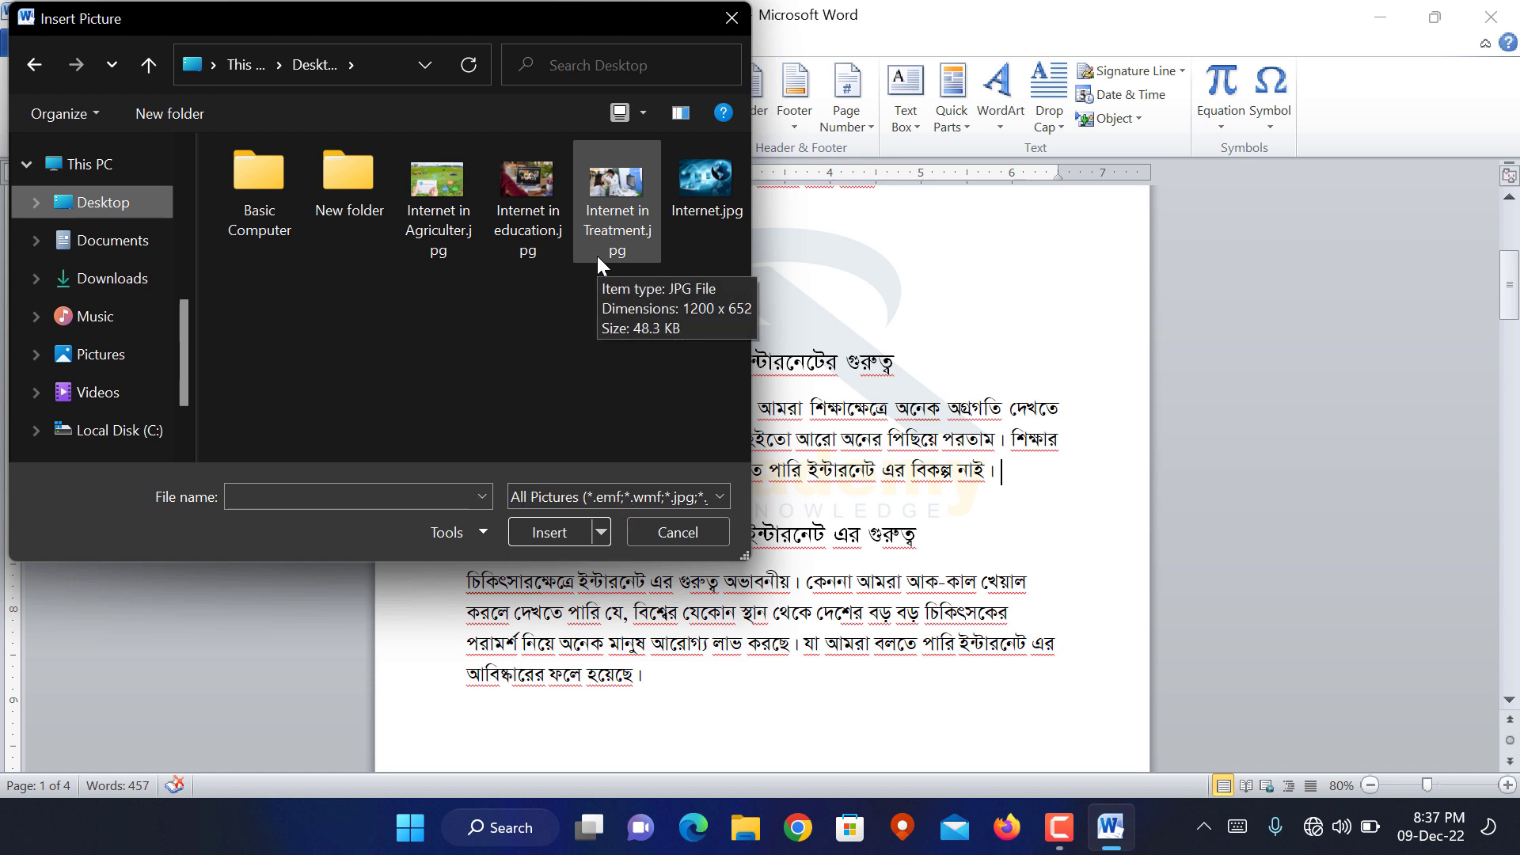
{"action": "left_click", "coordinate": [524, 207]}
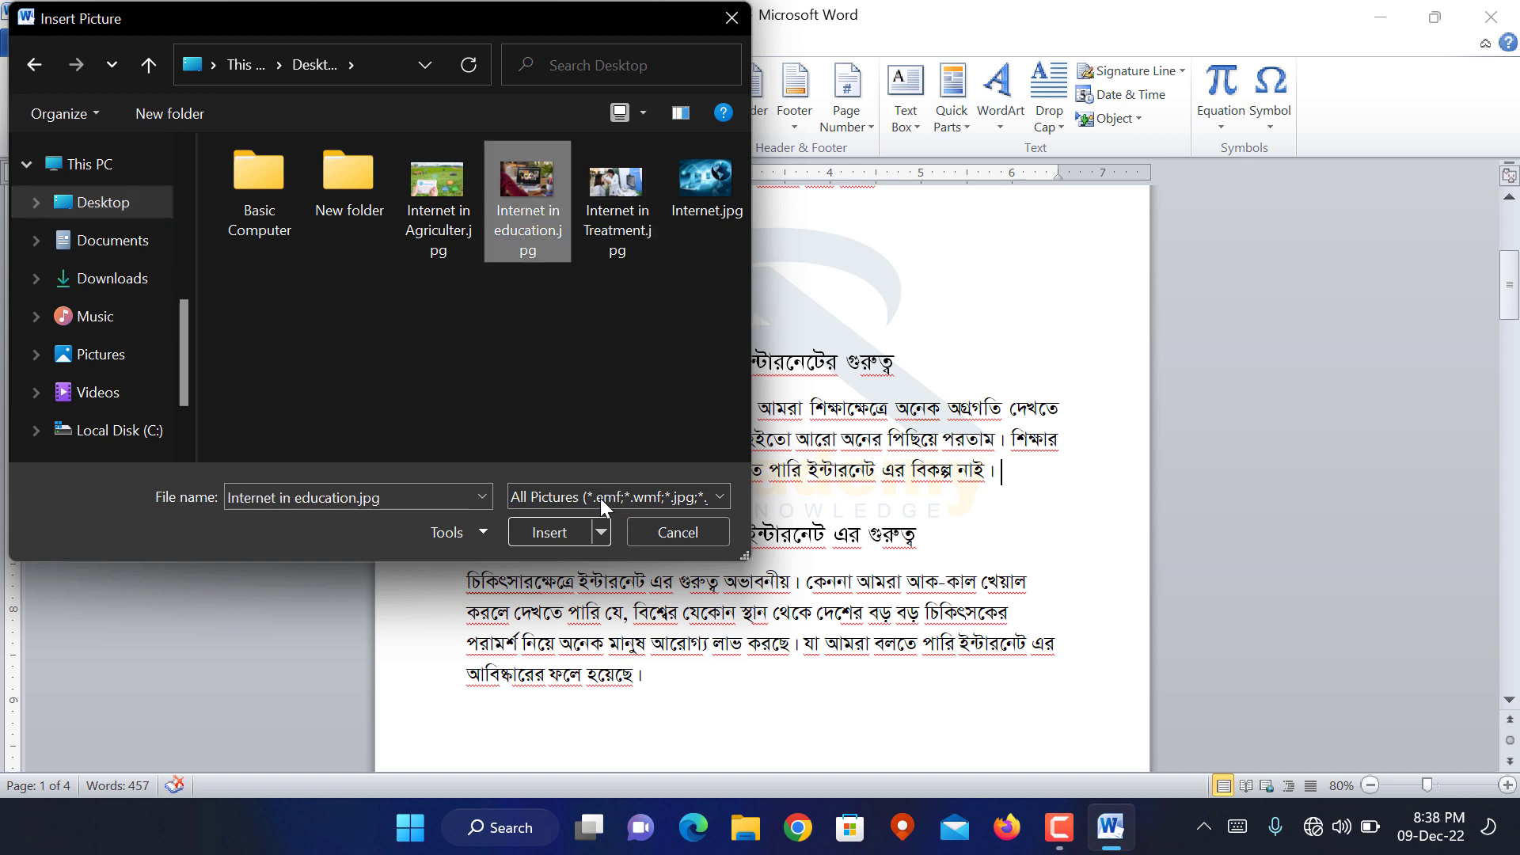
{"action": "left_click", "coordinate": [544, 530]}
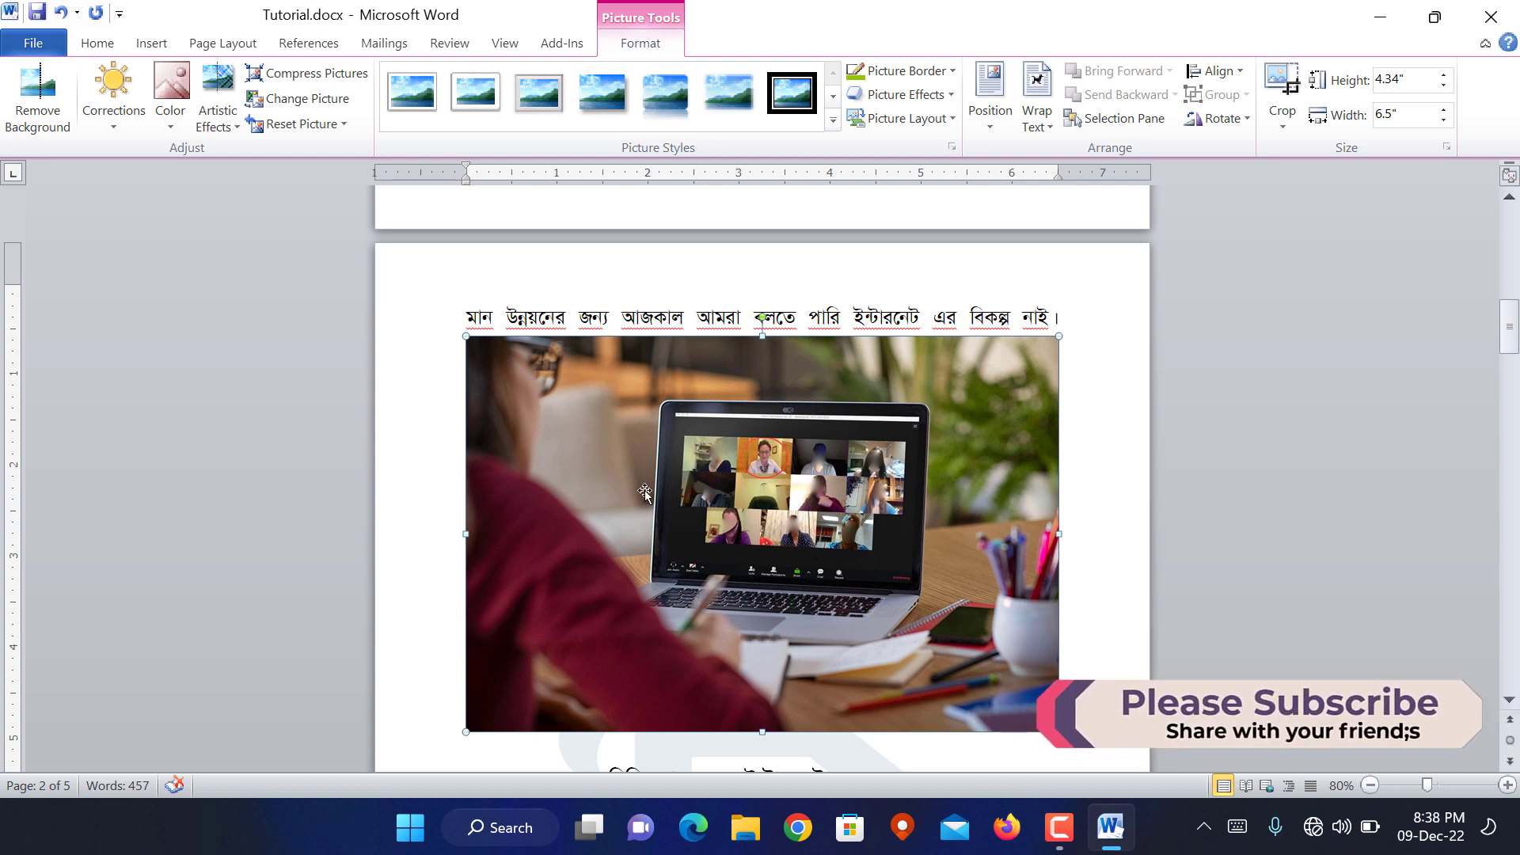
Shrink the laptop picture in two corner drags, from 6.5 to 3.39 inches wide
{"action": "left_click_drag", "start_coordinate": [466, 336], "coordinate": [576, 410]}
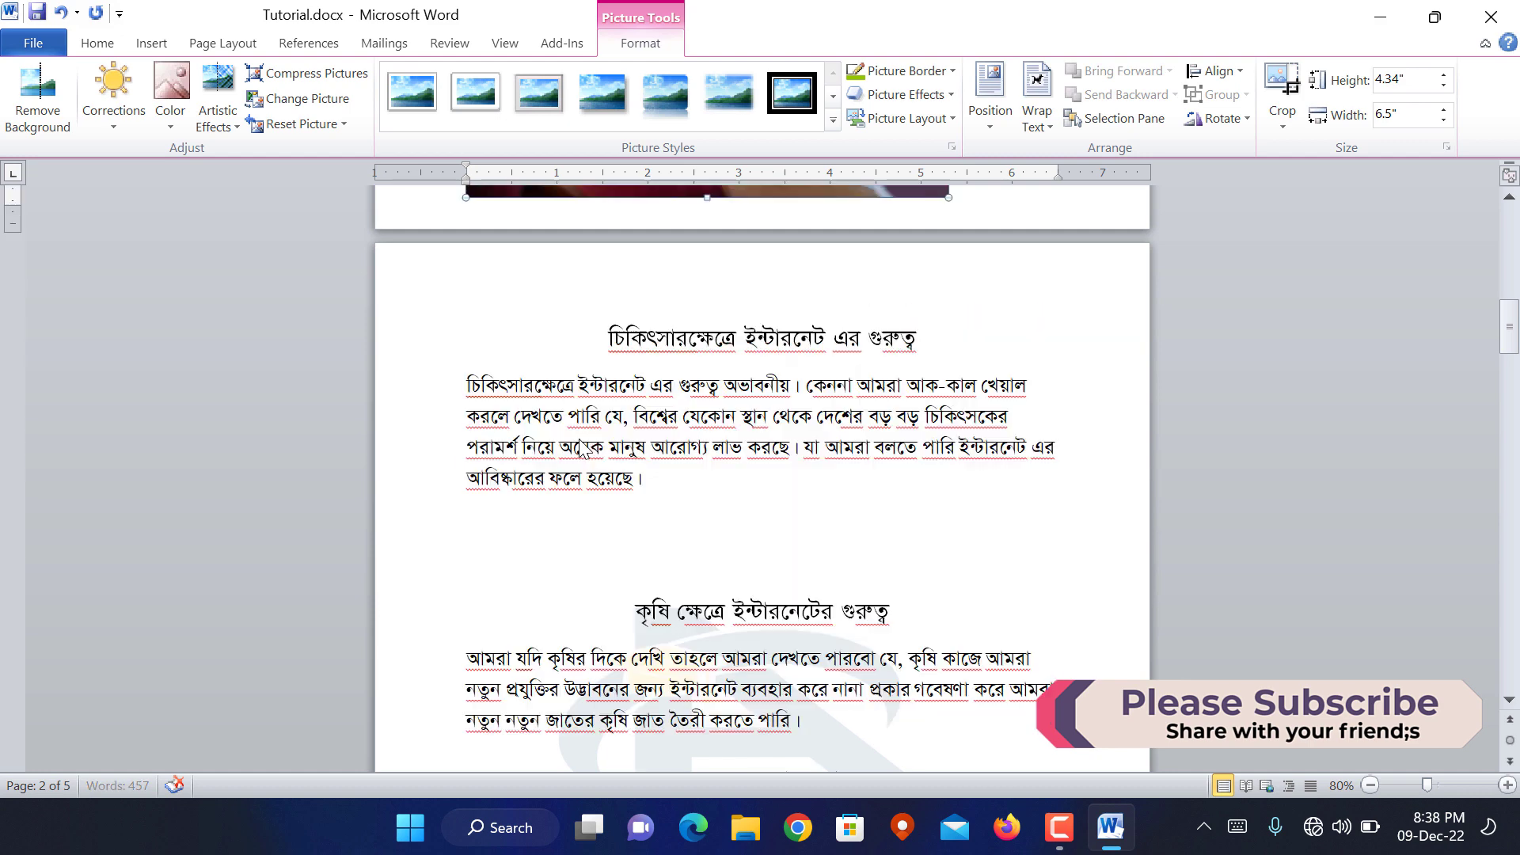
{"action": "scroll", "coordinate": [622, 393], "scroll_direction": "up", "scroll_amount": 3}
{"action": "scroll", "coordinate": [623, 394], "scroll_direction": "up", "scroll_amount": 2}
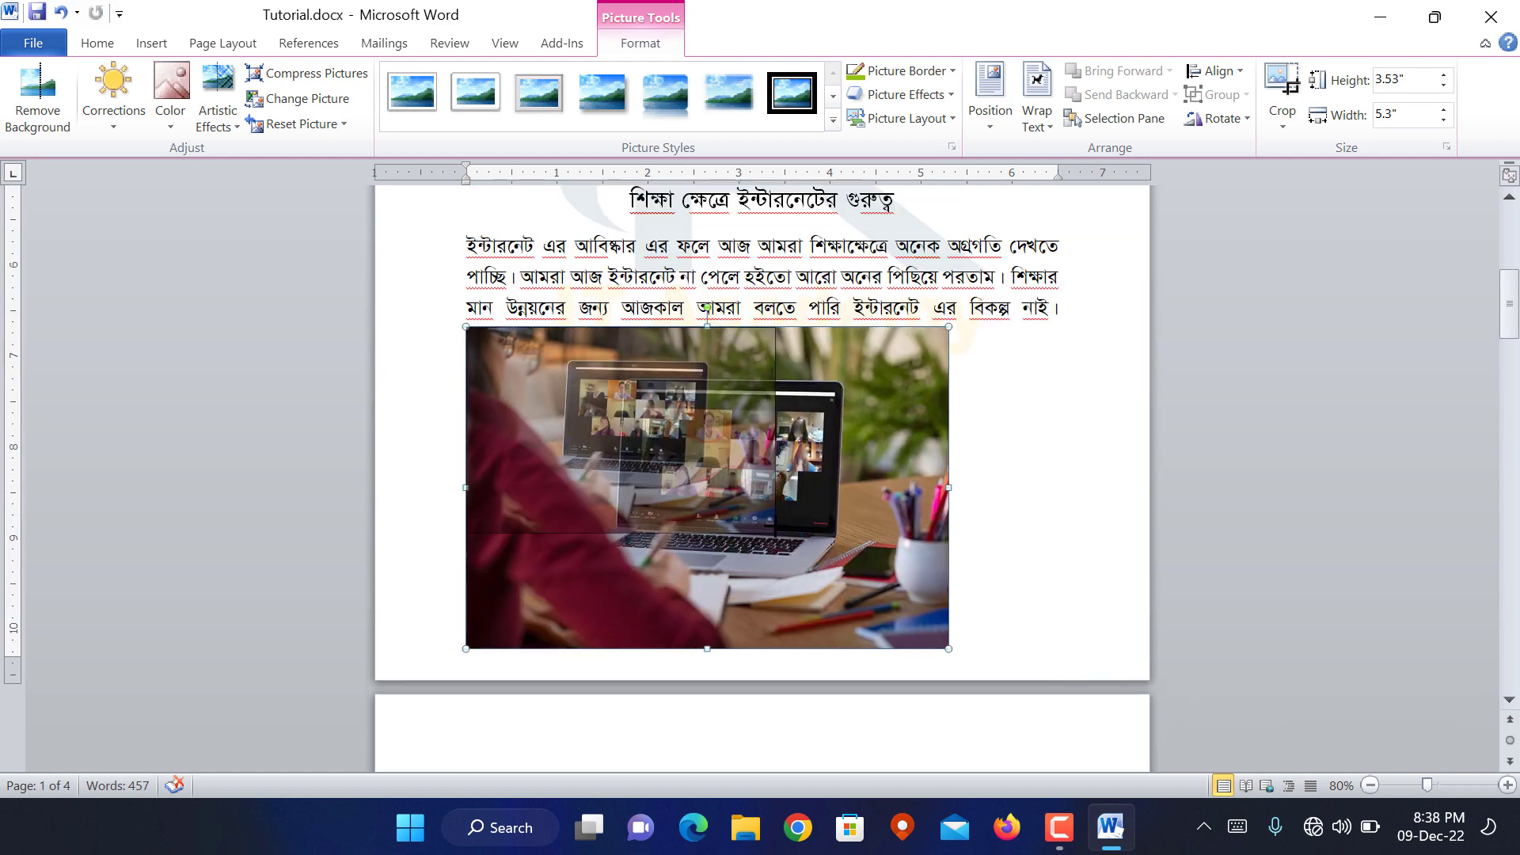
{"action": "left_click_drag", "start_coordinate": [947, 645], "coordinate": [775, 533]}
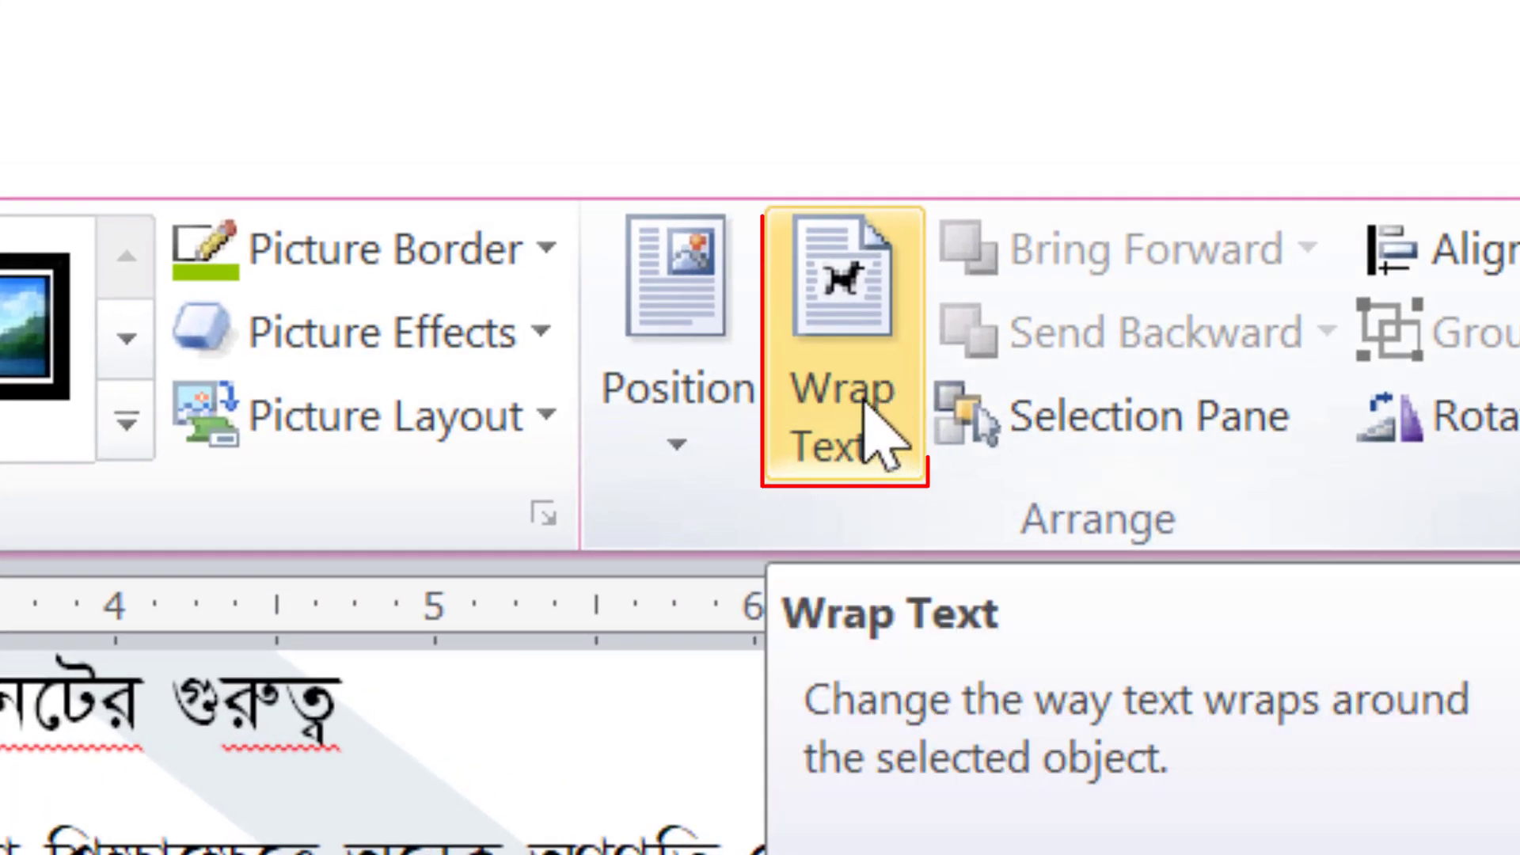
Set the laptop picture's text wrapping to Through and move it right of the medical paragraph
{"action": "left_click", "coordinate": [865, 394]}
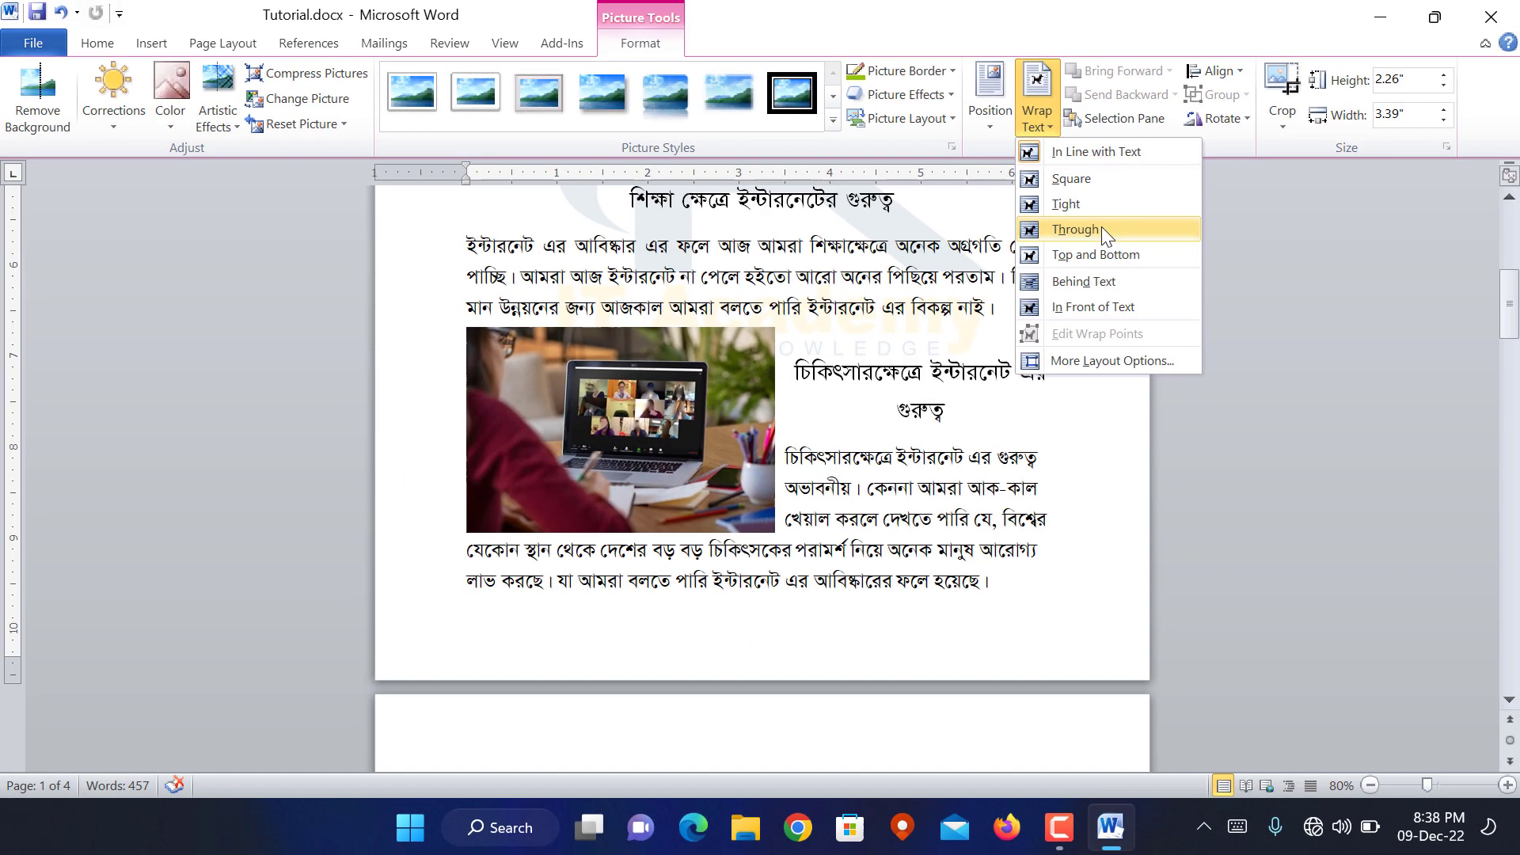
{"action": "left_click", "coordinate": [1101, 229]}
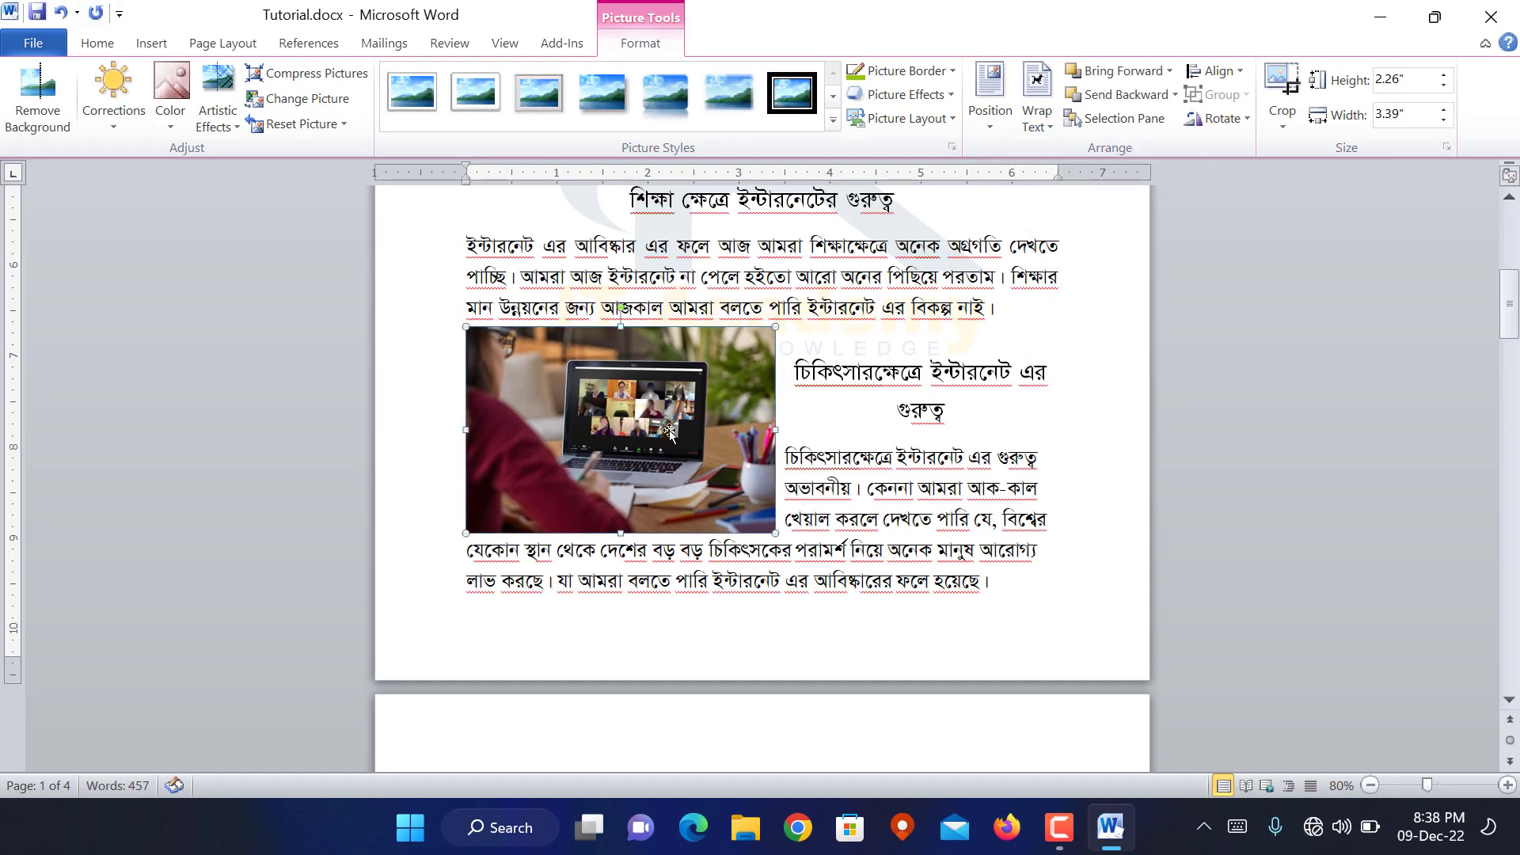
{"action": "left_click_drag", "start_coordinate": [656, 443], "coordinate": [935, 544]}
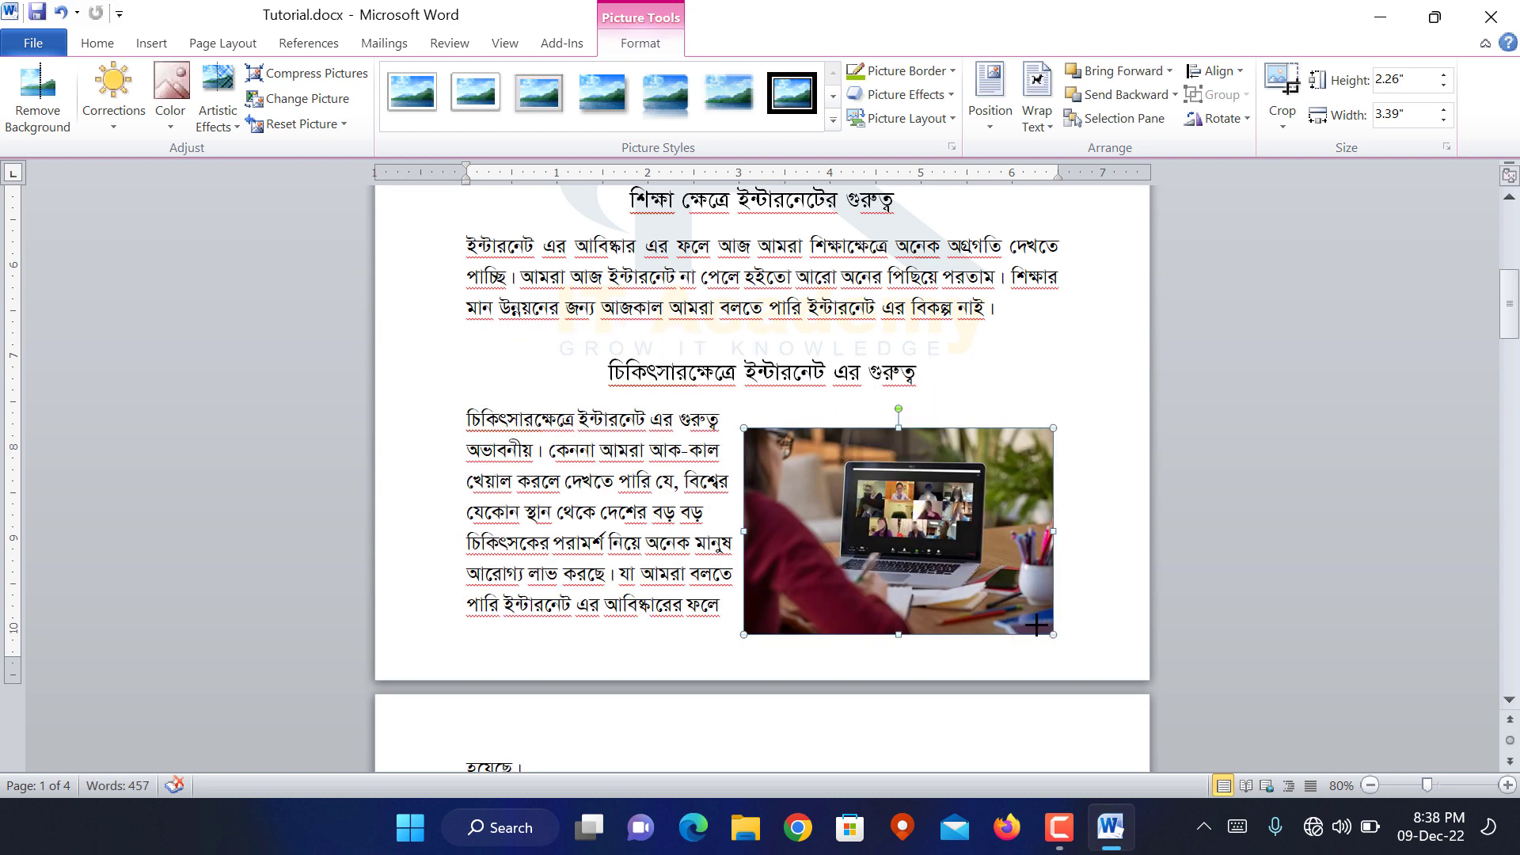
Shrink the laptop picture to 2.44 inches wide and select the paragraph beside it
{"action": "left_click_drag", "start_coordinate": [1037, 625], "coordinate": [966, 576]}
{"action": "mouse_move", "coordinate": [842, 513]}
{"action": "left_mouse_down"}
{"action": "mouse_move", "coordinate": [882, 508]}
{"action": "mouse_move", "coordinate": [868, 497]}
{"action": "left_mouse_up"}
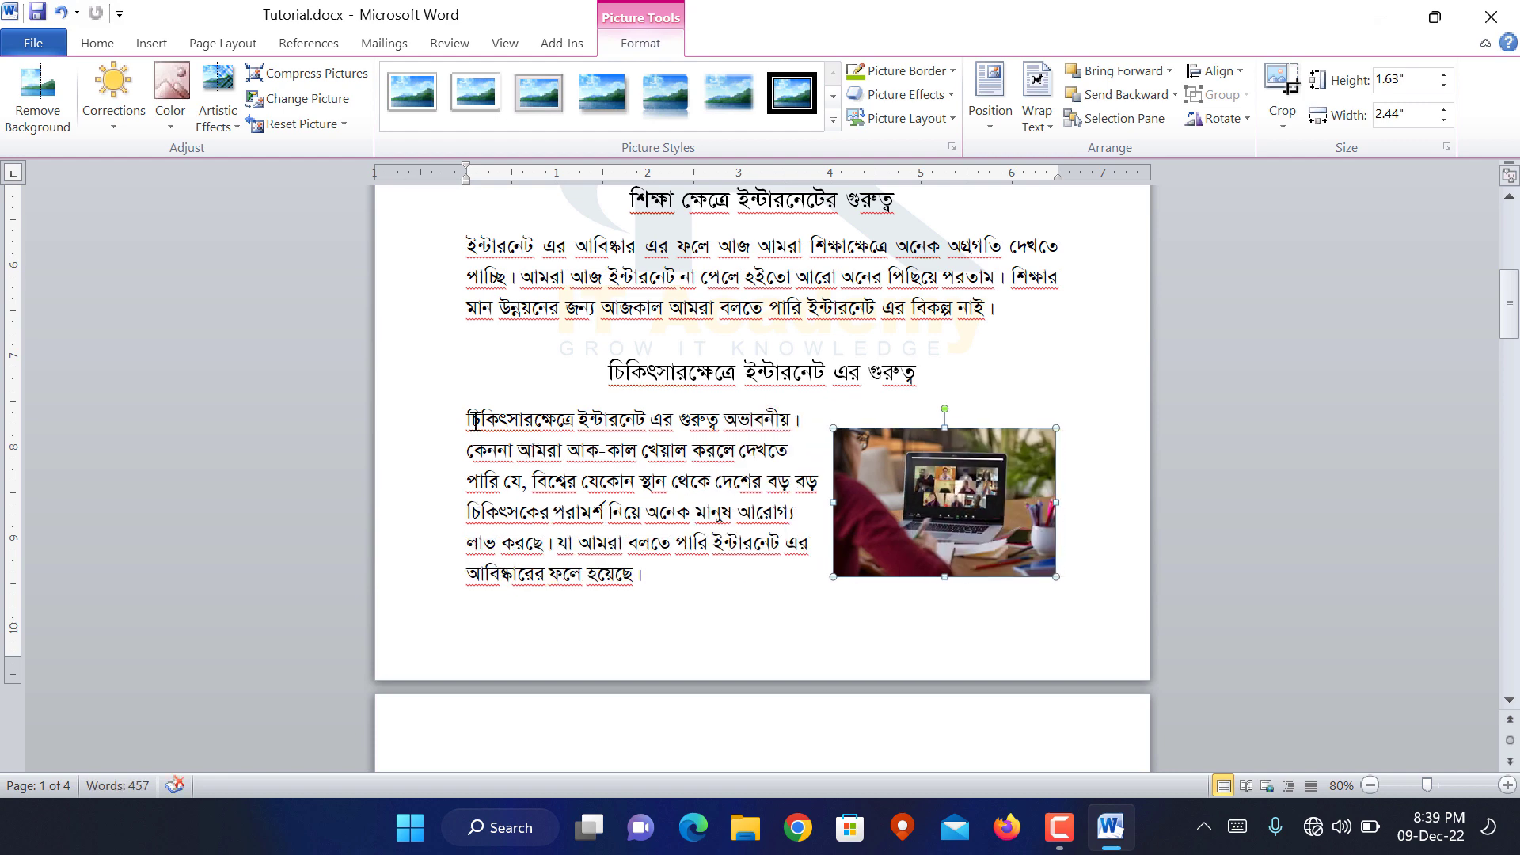
{"action": "left_click_drag", "start_coordinate": [467, 418], "coordinate": [668, 567]}
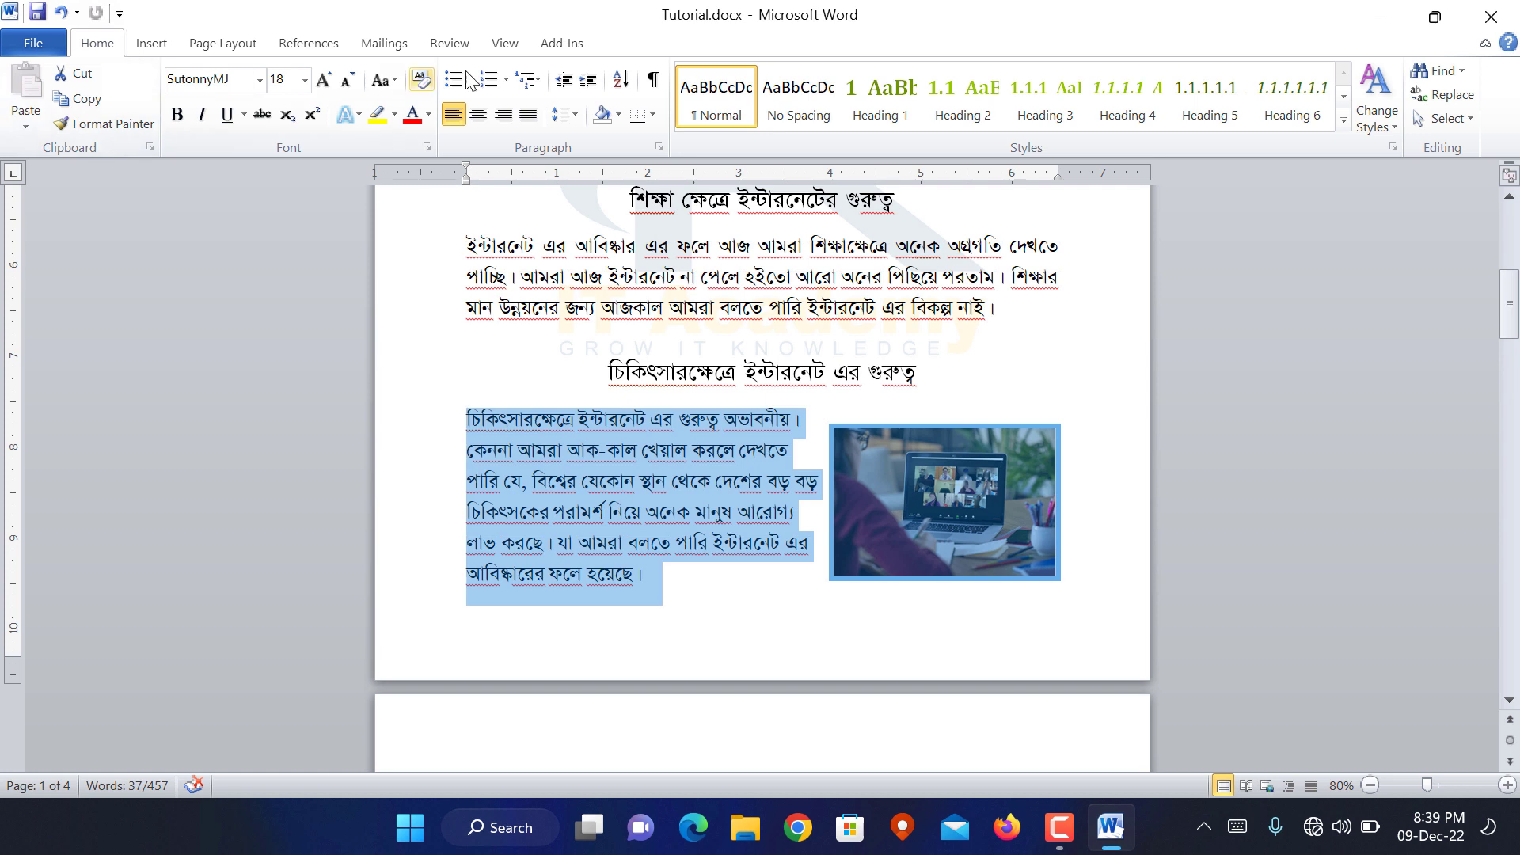
Justify the medical paragraph and stretch the laptop picture to 1.78 inches tall
{"action": "left_click", "coordinate": [529, 117]}
{"action": "left_click", "coordinate": [961, 510]}
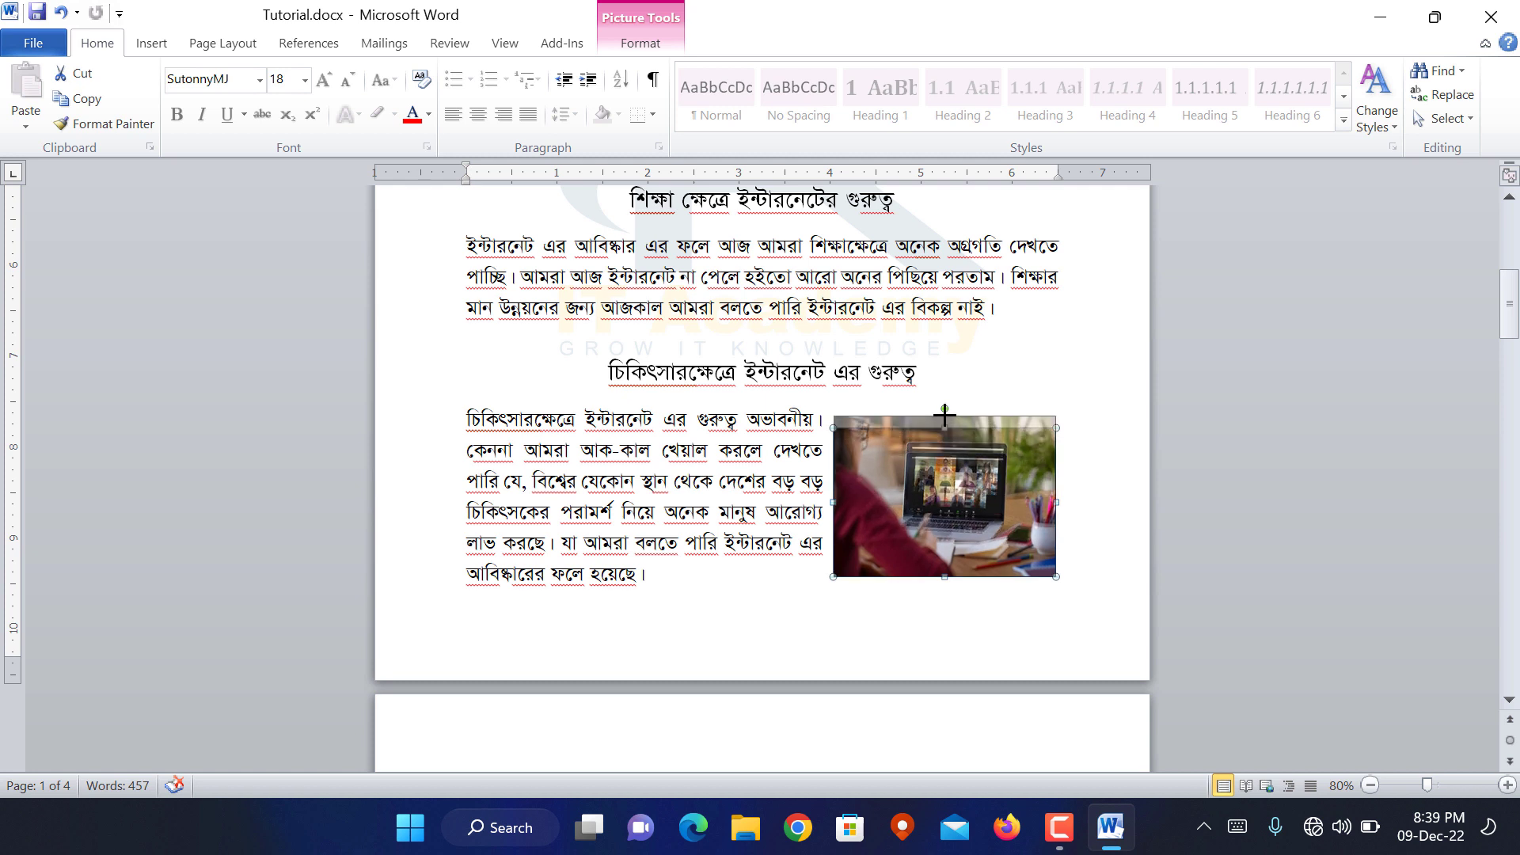
{"action": "left_click_drag", "start_coordinate": [945, 428], "coordinate": [944, 414]}
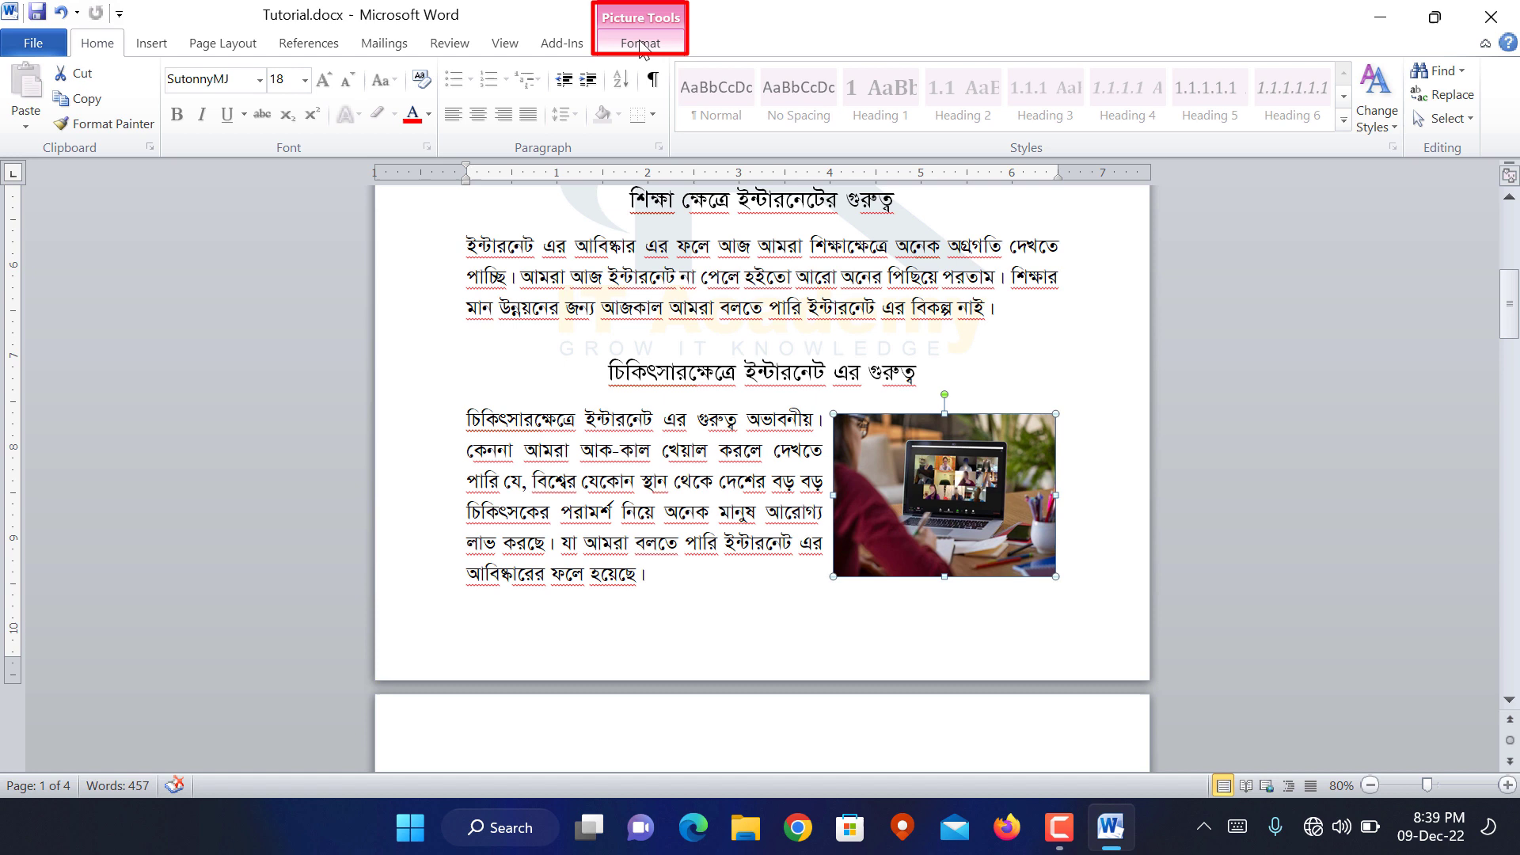
{"action": "left_click", "coordinate": [642, 43]}
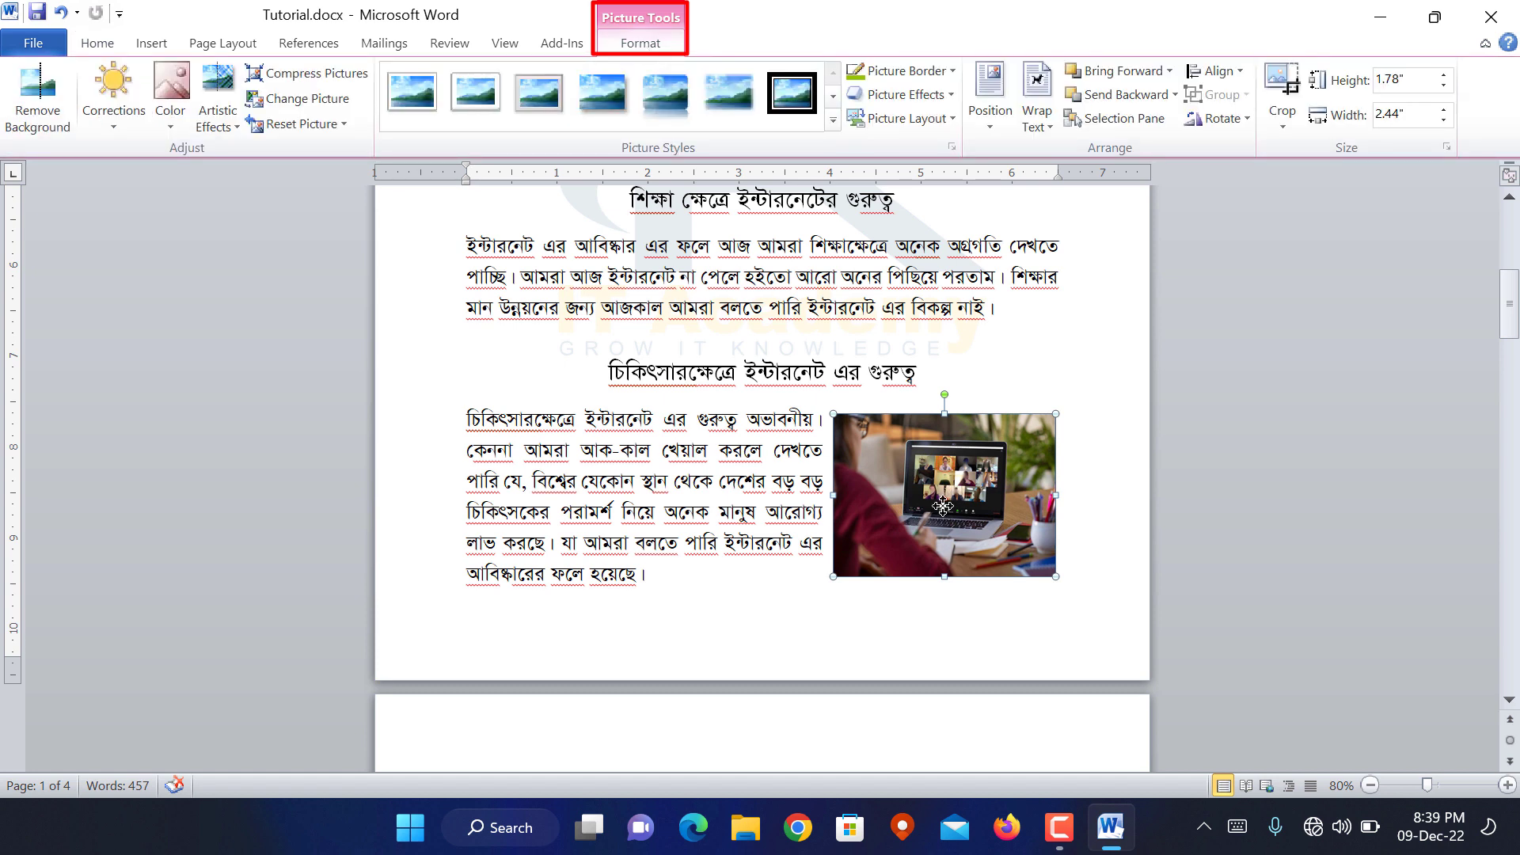
Remove the laptop picture's background and keep it, then reset to the original photo
{"action": "left_click", "coordinate": [32, 111]}
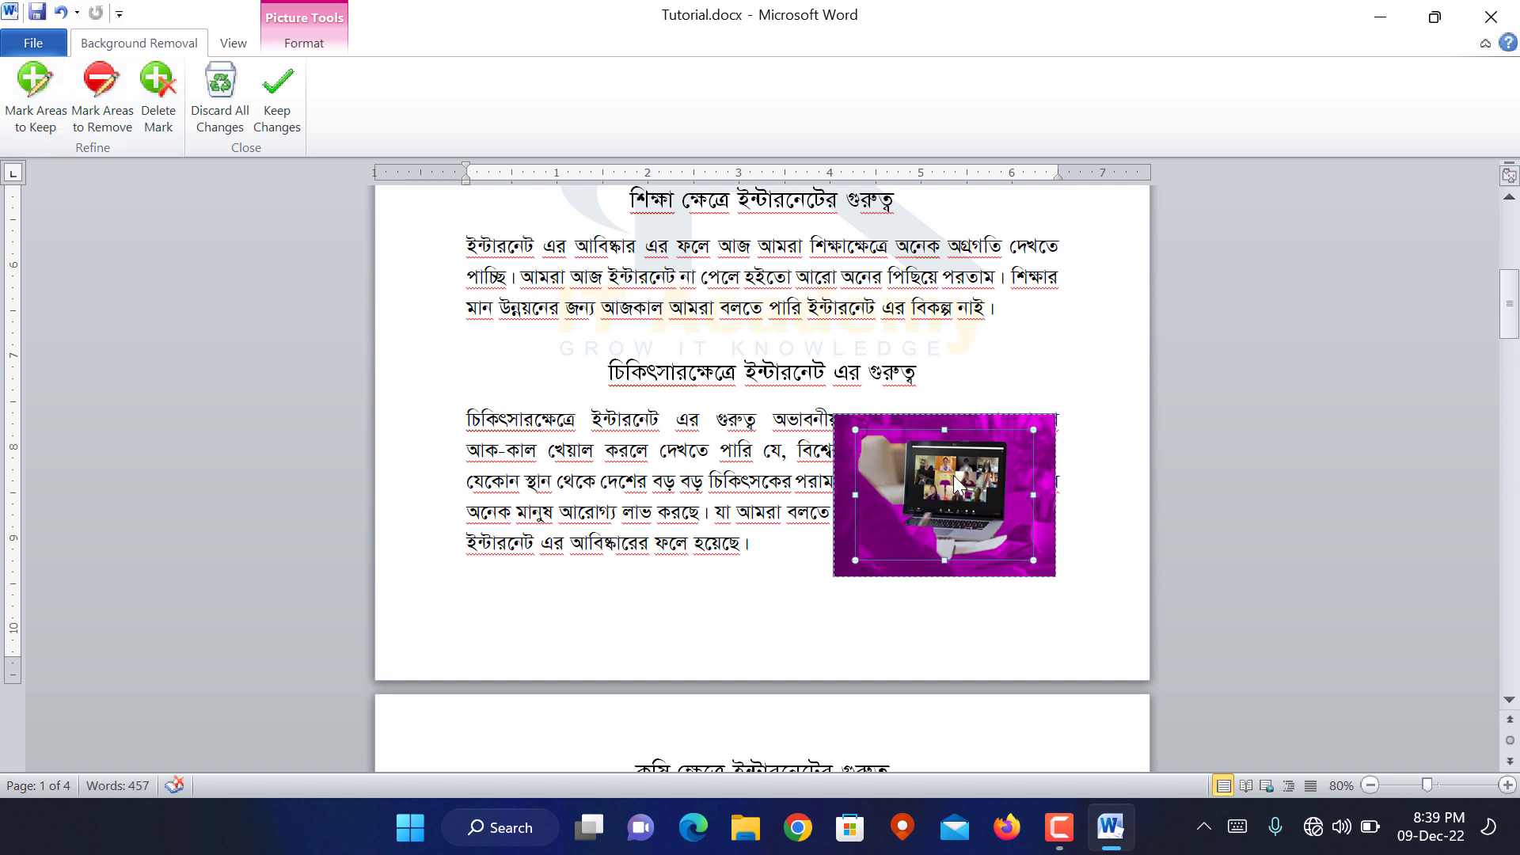
{"action": "left_click", "coordinate": [272, 101]}
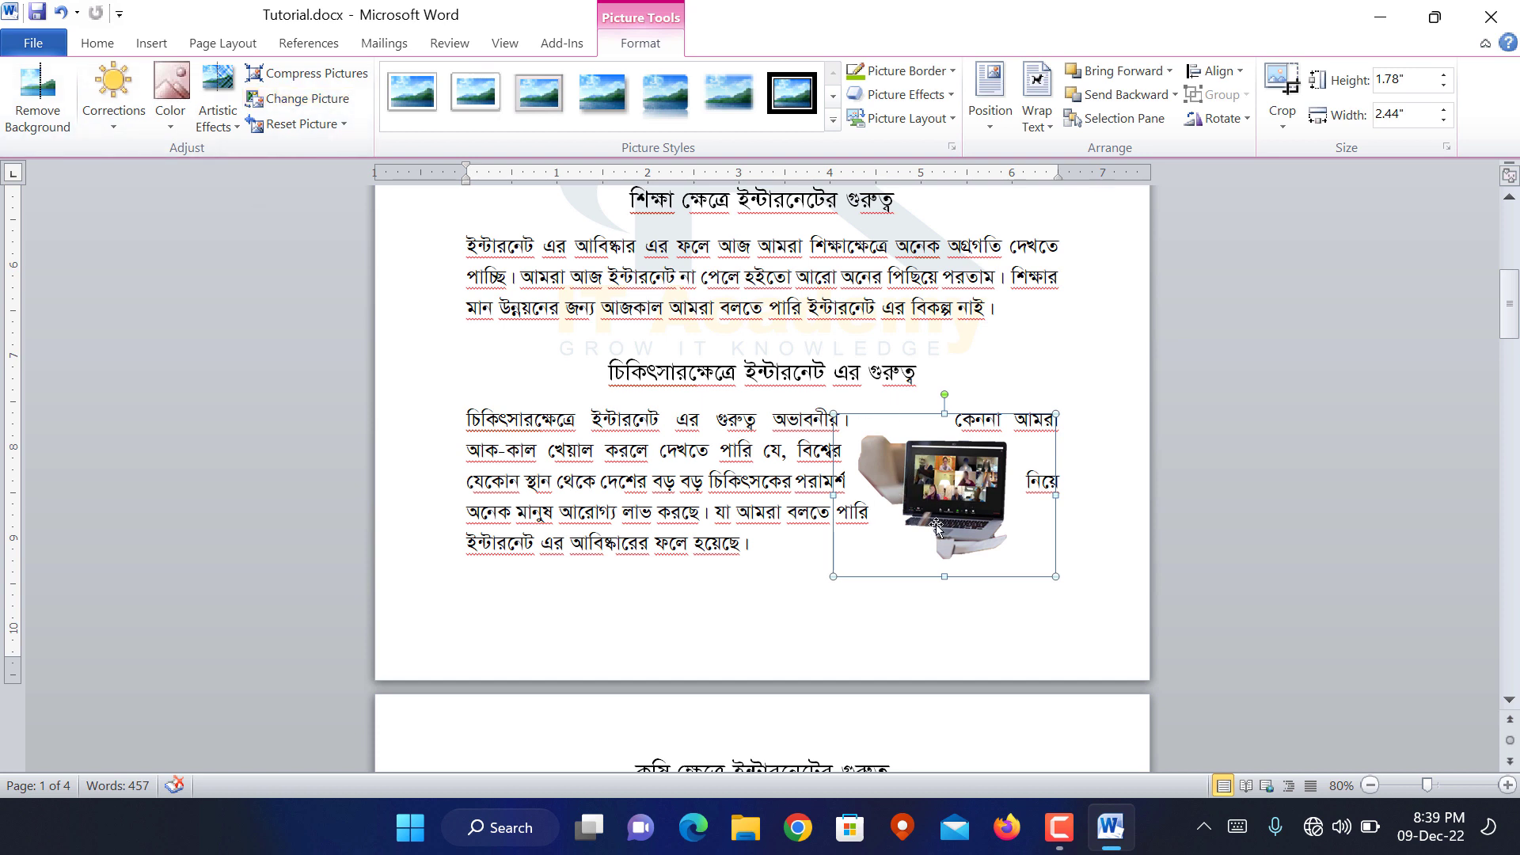
{"action": "left_click", "coordinate": [297, 127]}
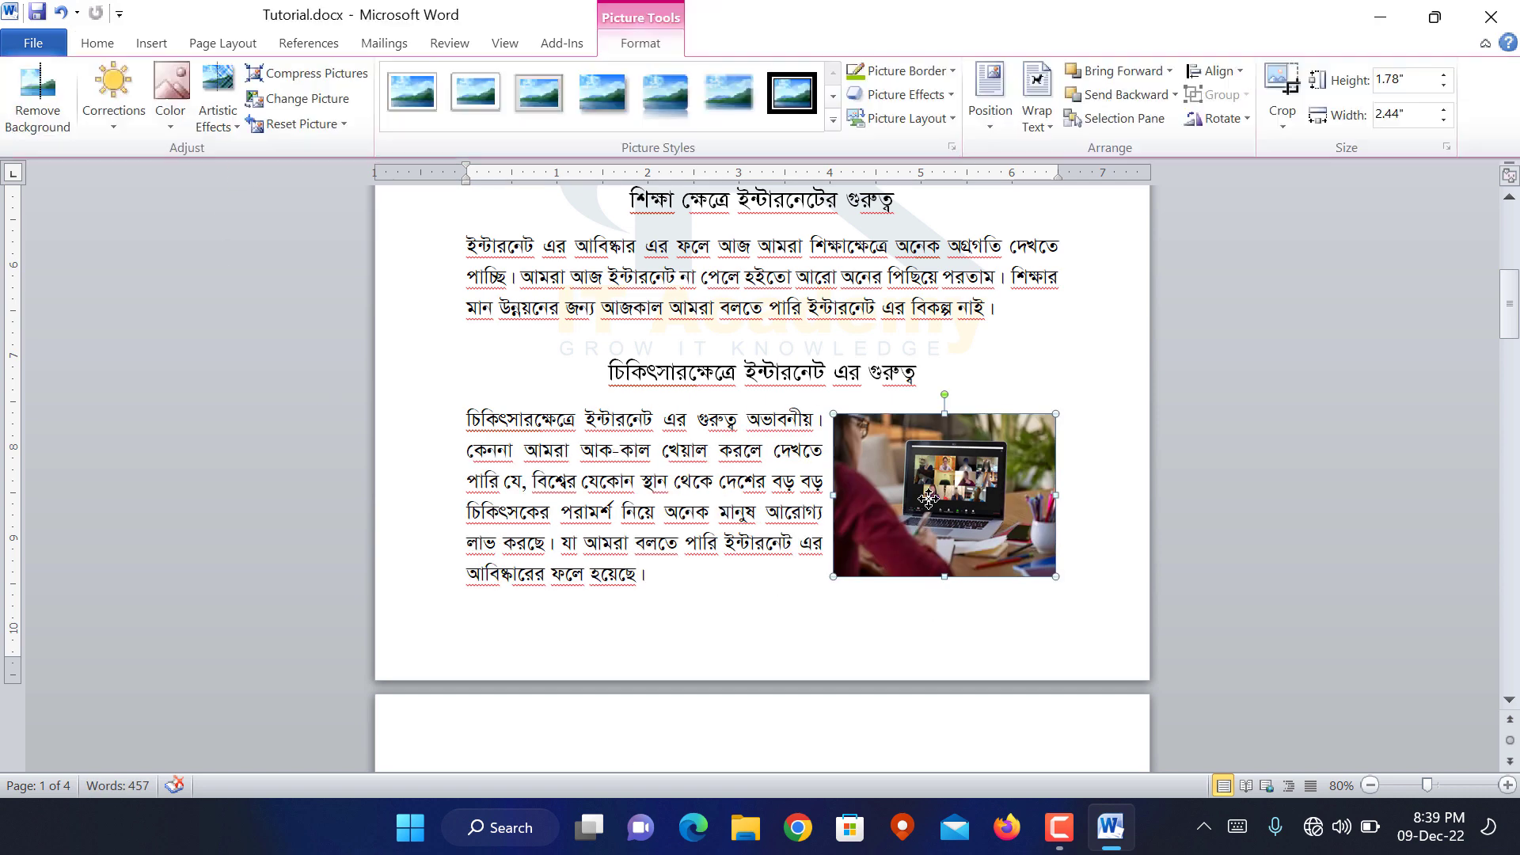
{"action": "left_click", "coordinate": [108, 96]}
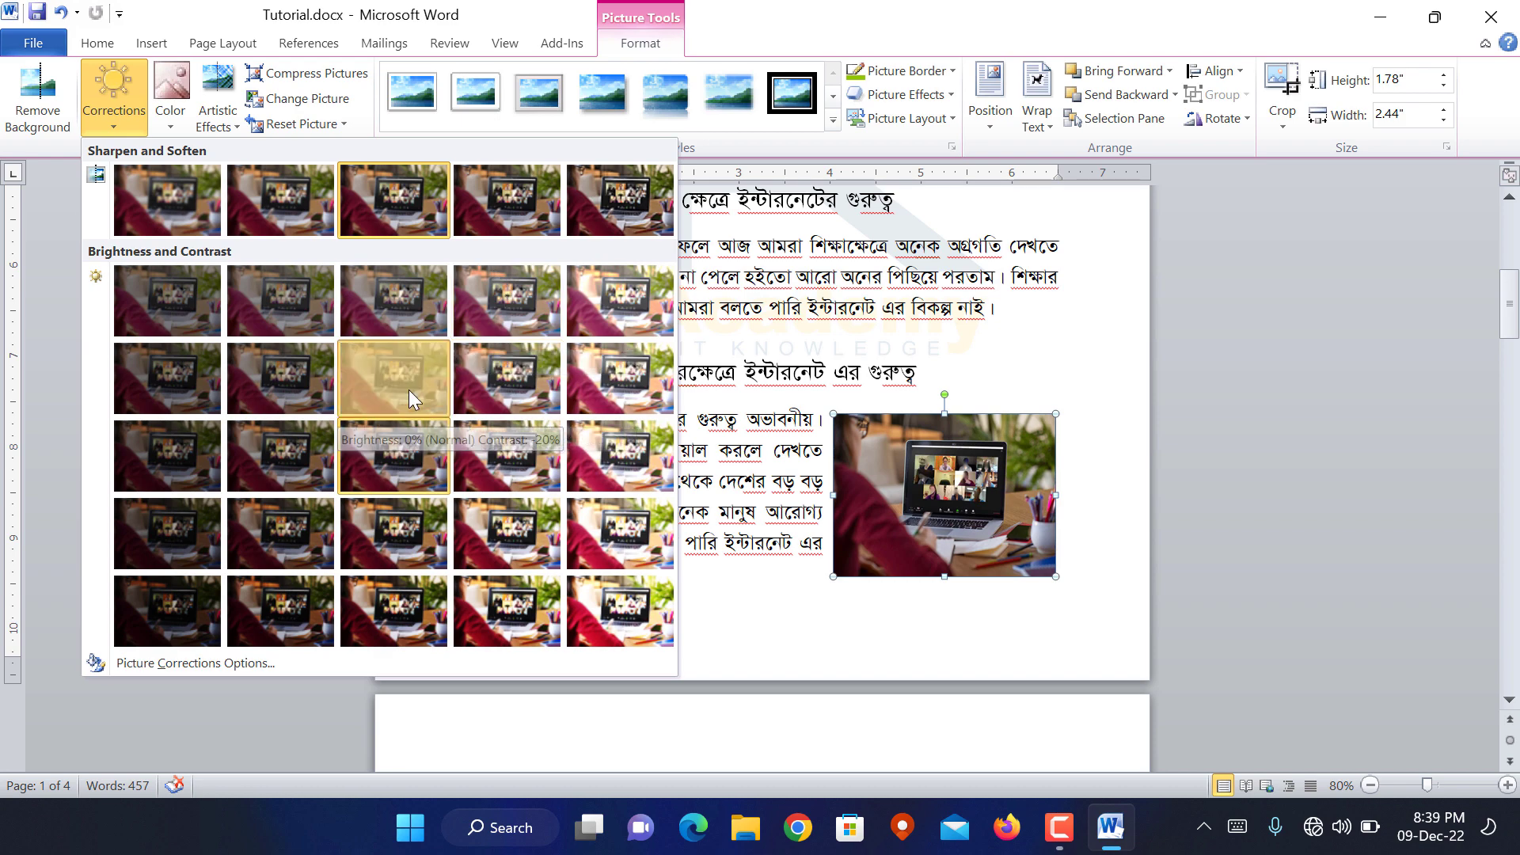
Try brightness and contrast correction presets on the laptop picture, then undo them
{"action": "left_click", "coordinate": [408, 389]}
{"action": "left_click", "coordinate": [127, 100]}
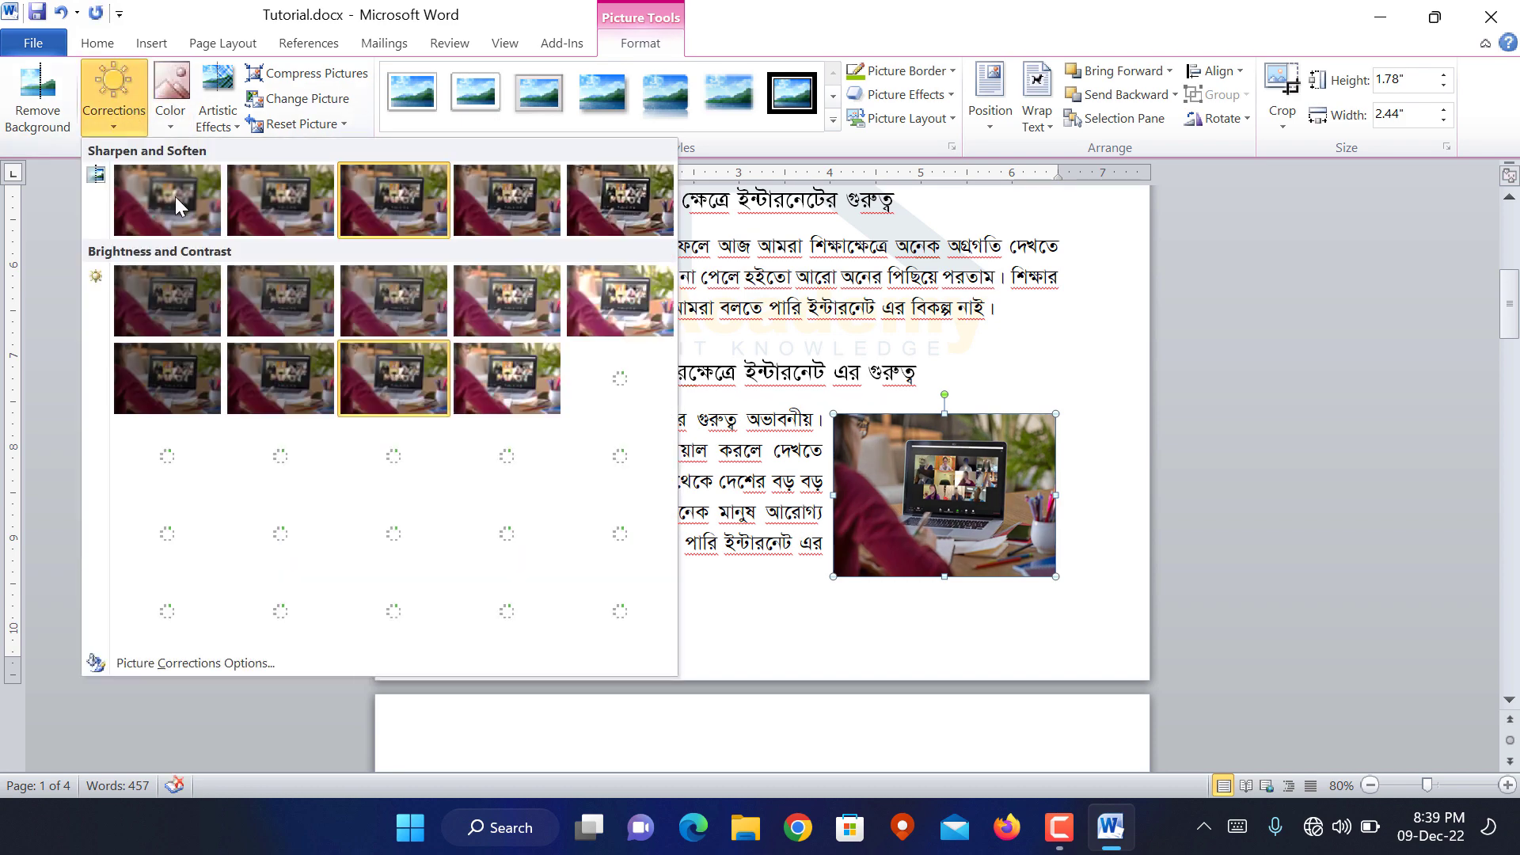
{"action": "left_click", "coordinate": [620, 607]}
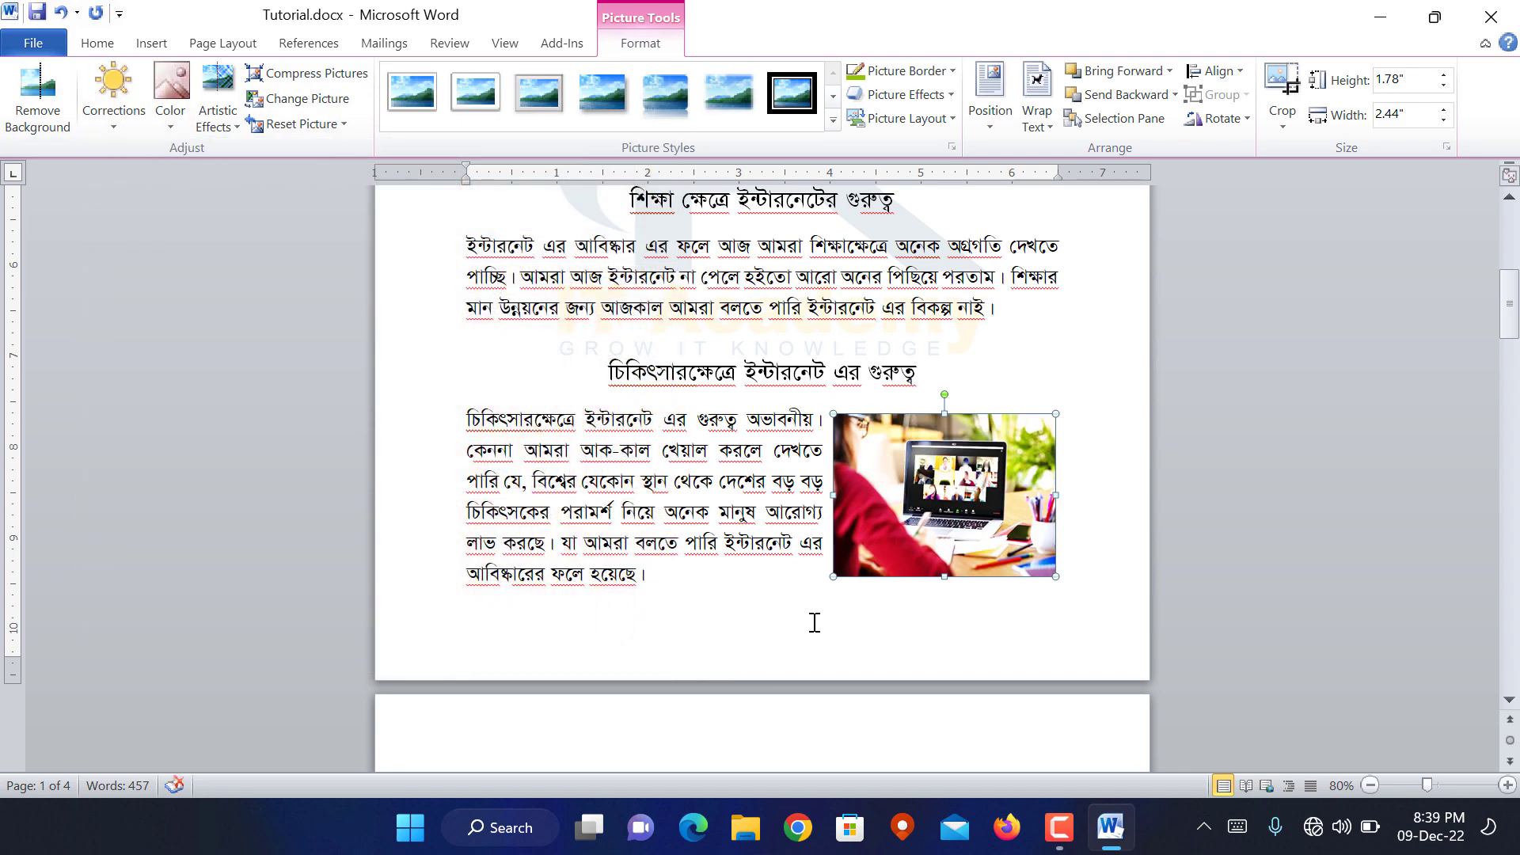
{"action": "left_click", "coordinate": [297, 123]}
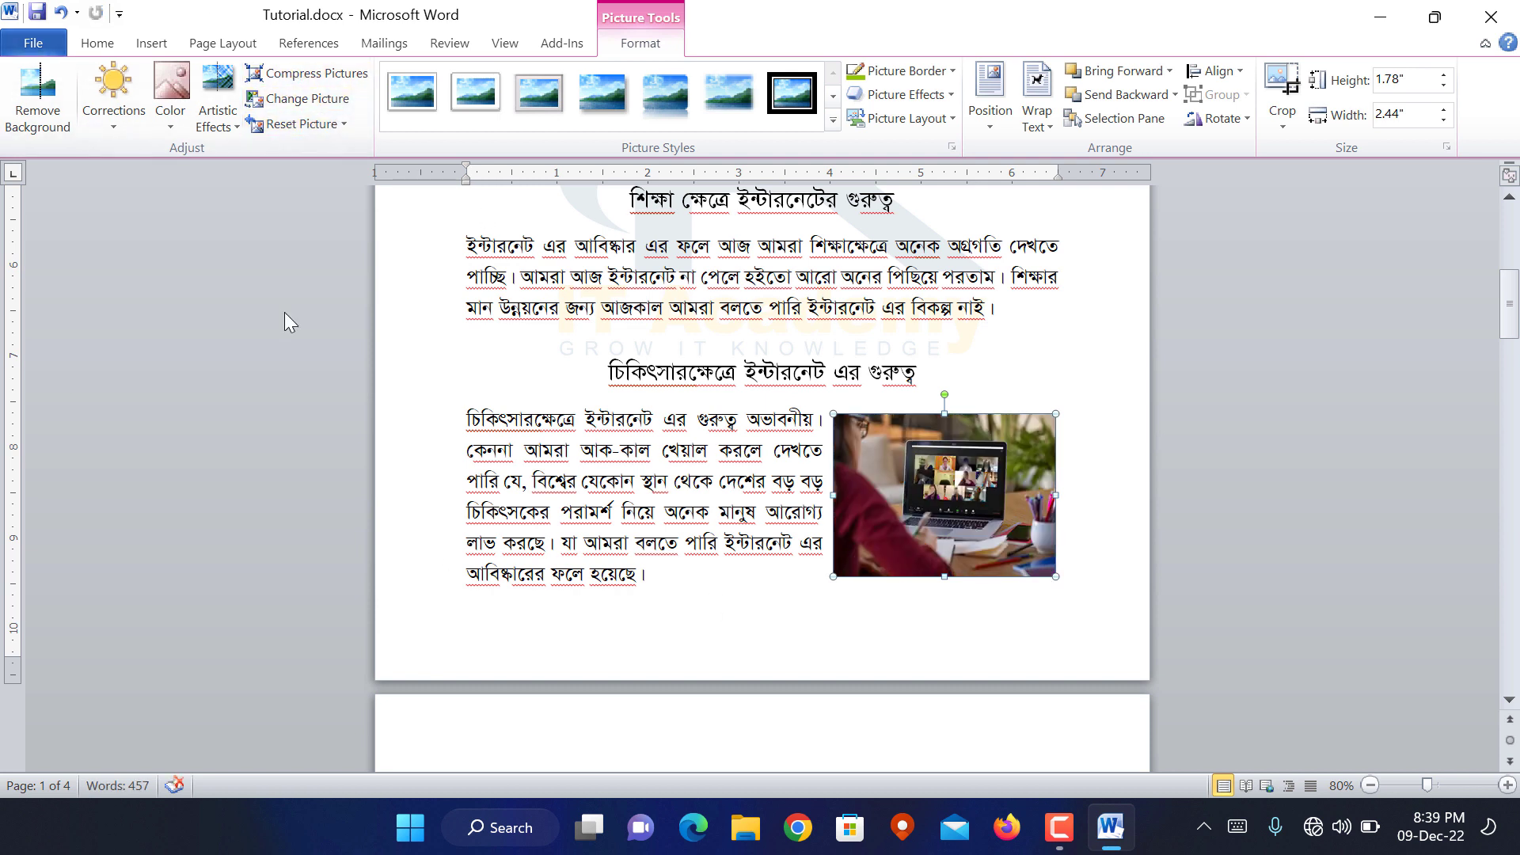
Recolour the laptop picture green and apply a light artistic sketch effect
{"action": "left_click", "coordinate": [170, 111]}
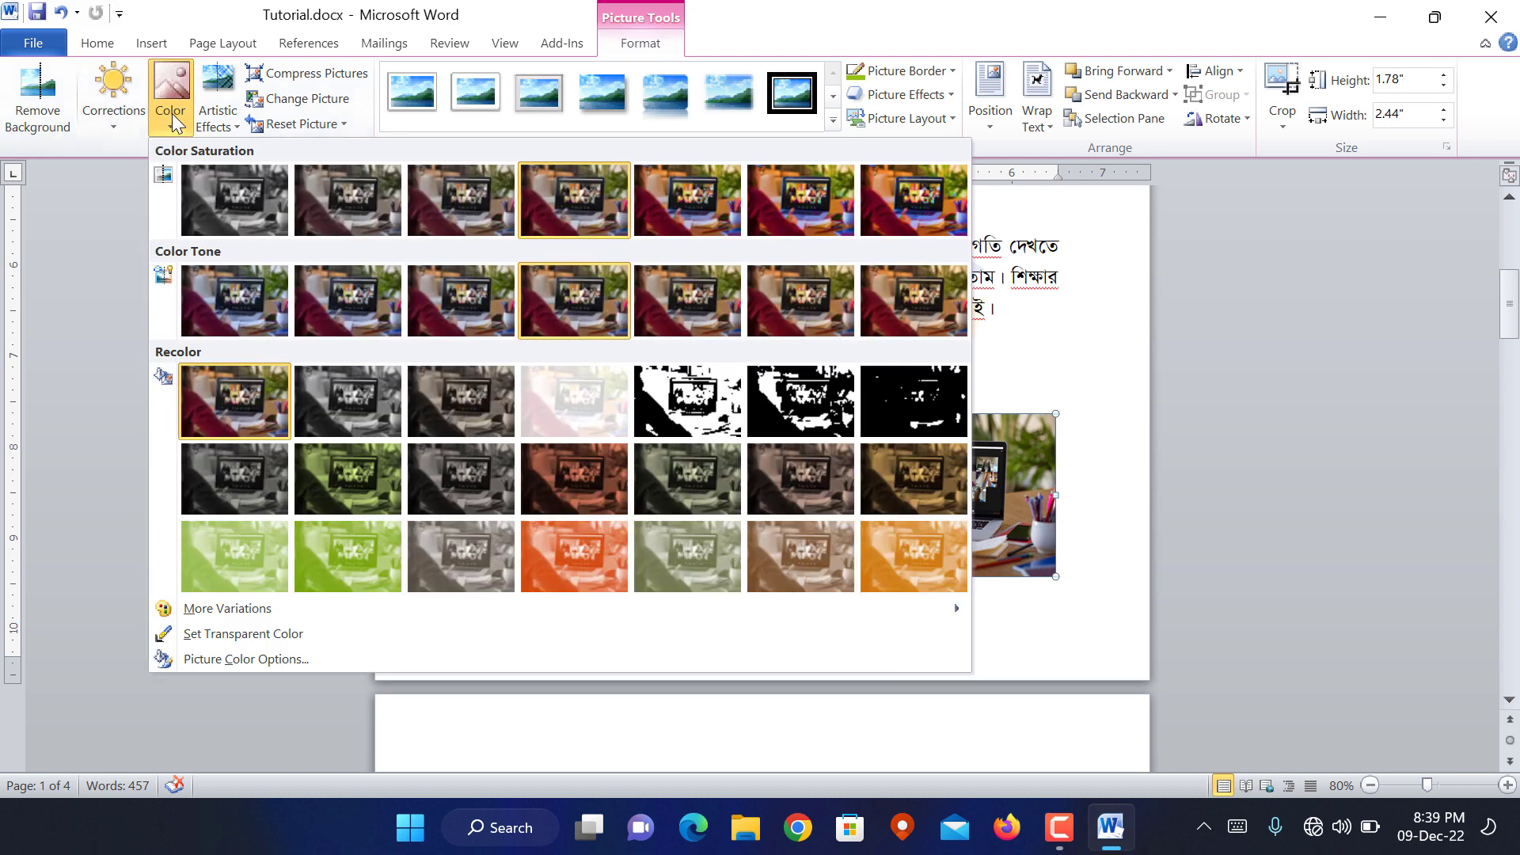
{"action": "left_click", "coordinate": [362, 568]}
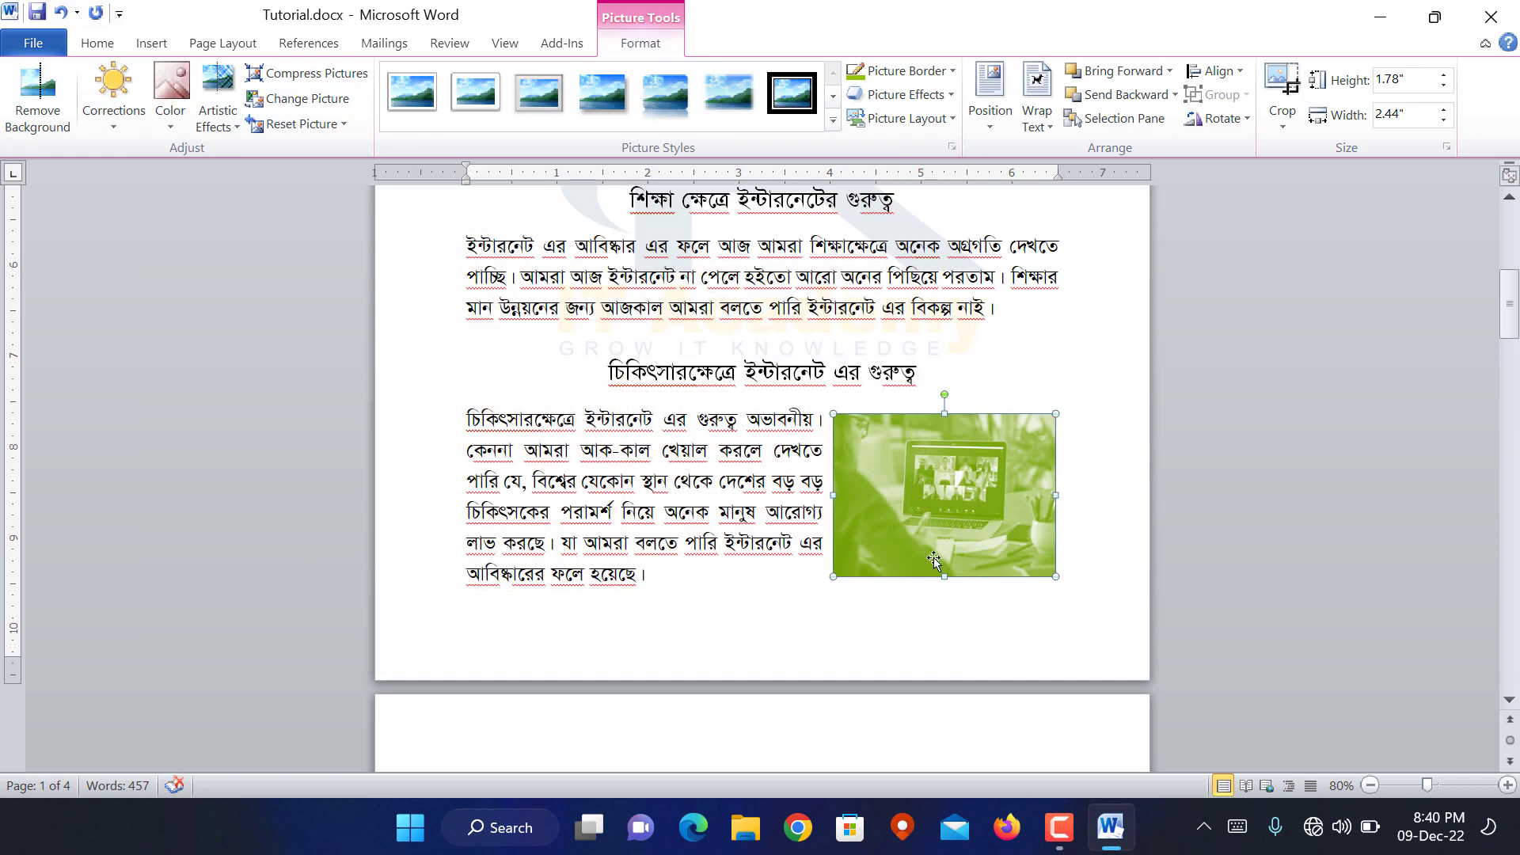
{"action": "left_click", "coordinate": [219, 111]}
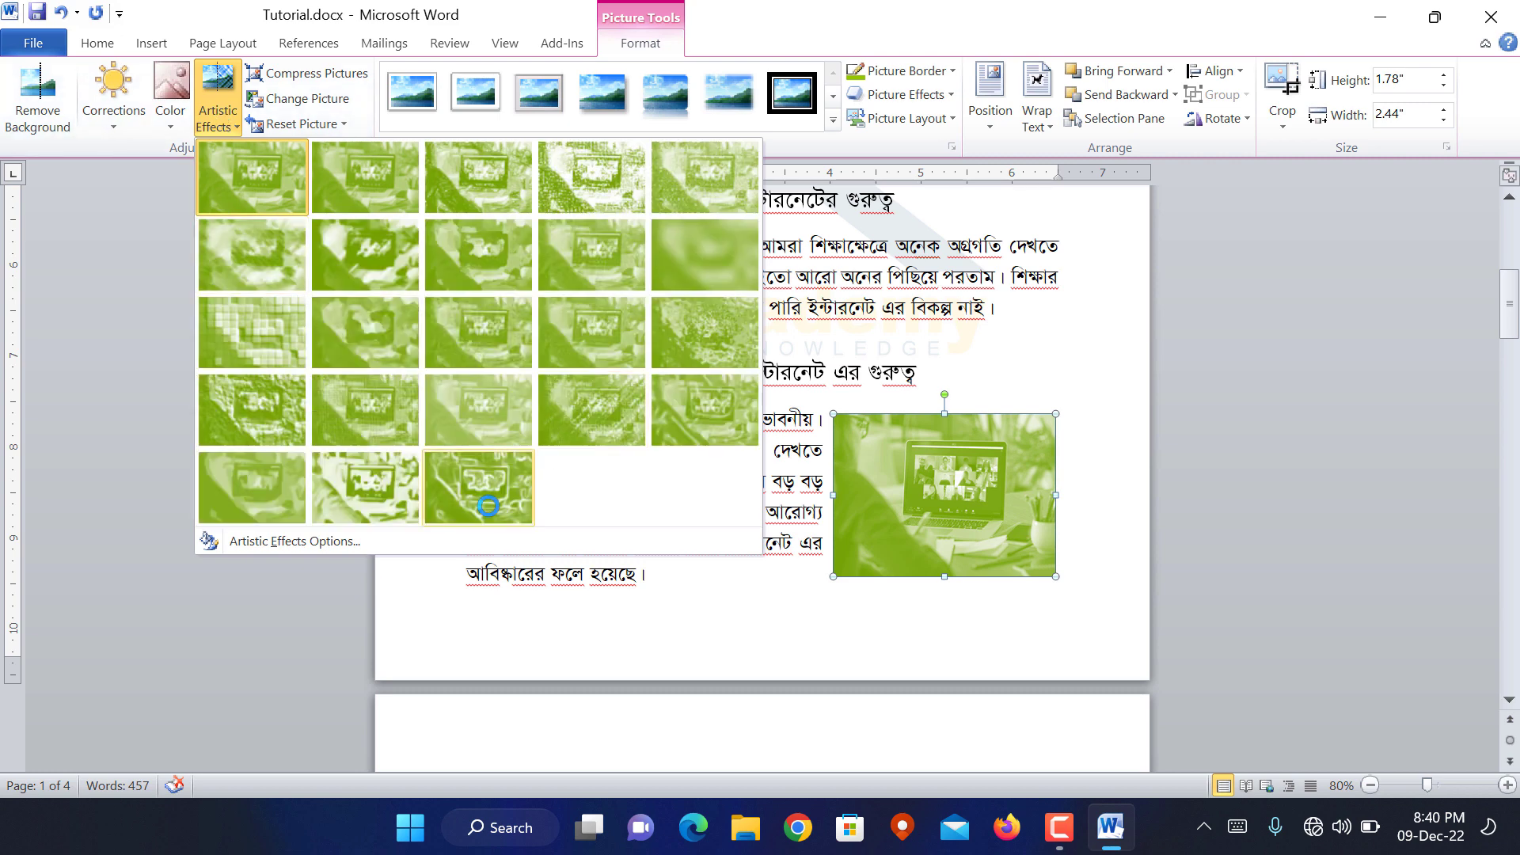
{"action": "left_click", "coordinate": [382, 483]}
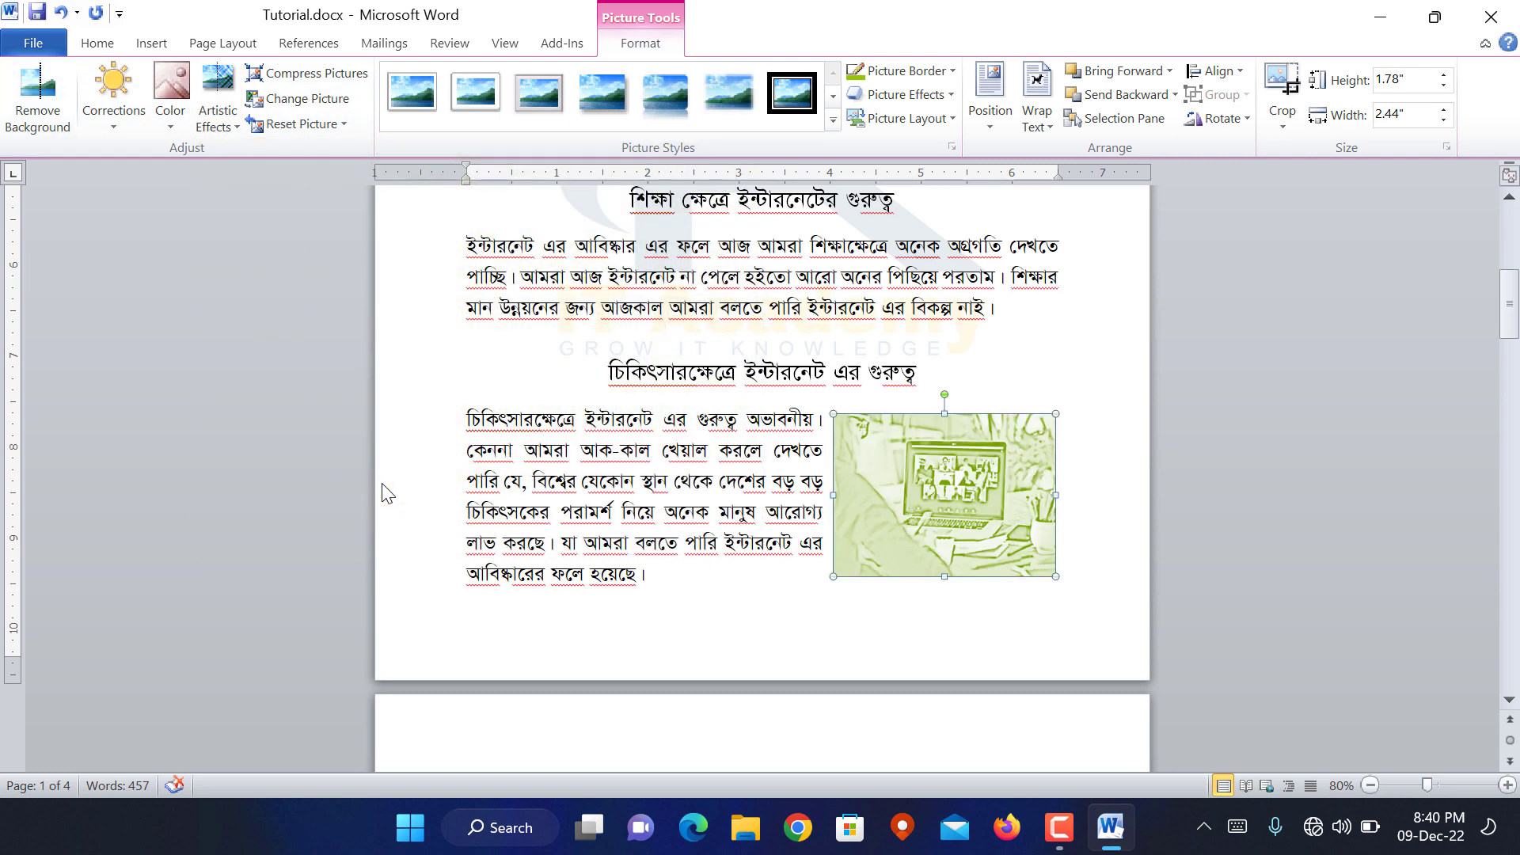
{"action": "left_click", "coordinate": [346, 73]}
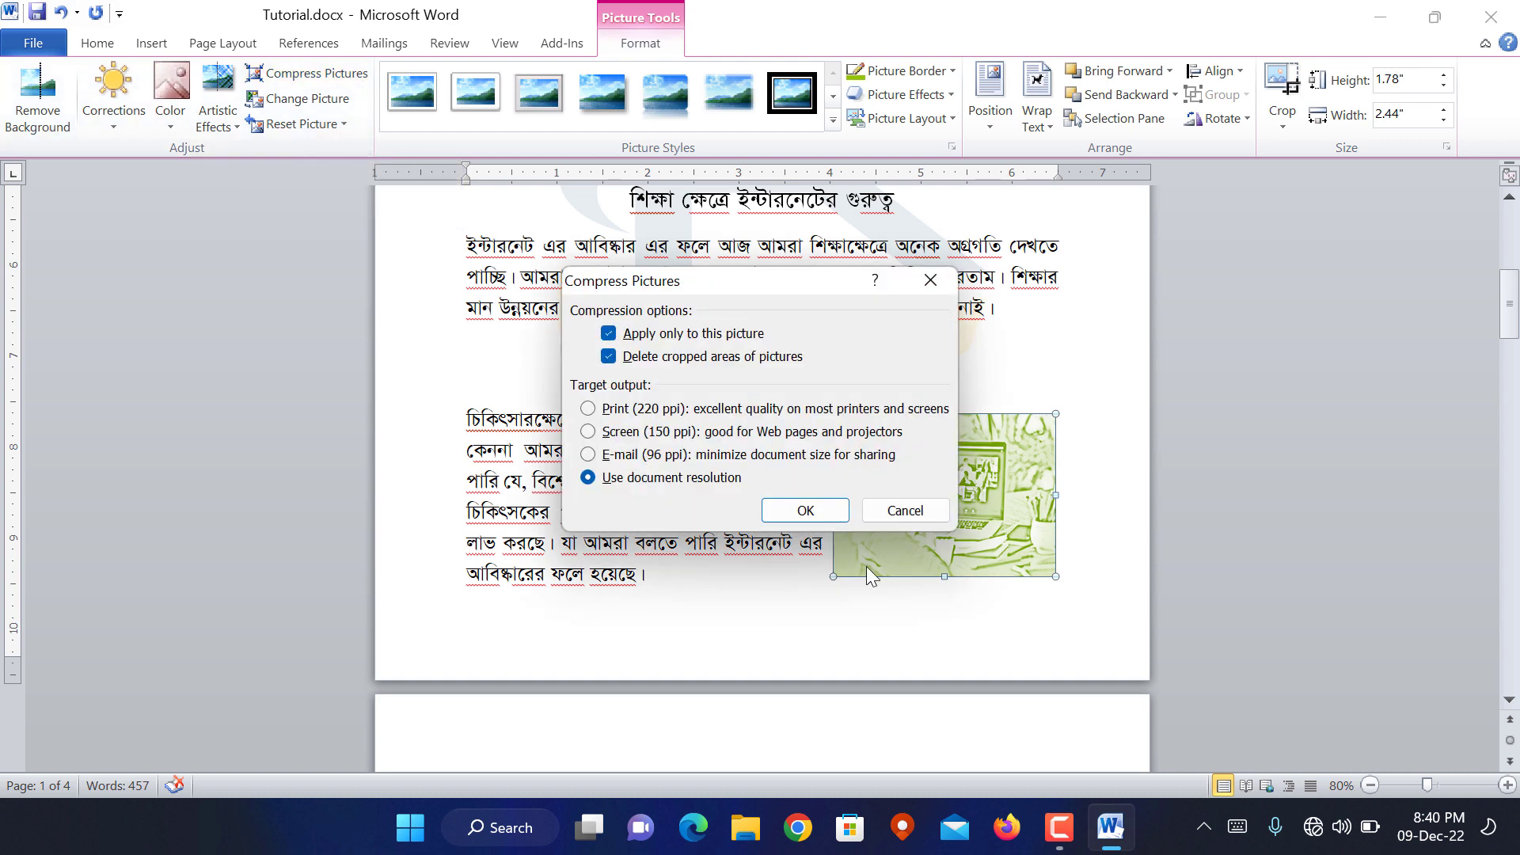
Confirm the compression settings and shrink the picture to 1.57 by 2.15 inches
{"action": "left_click", "coordinate": [805, 510]}
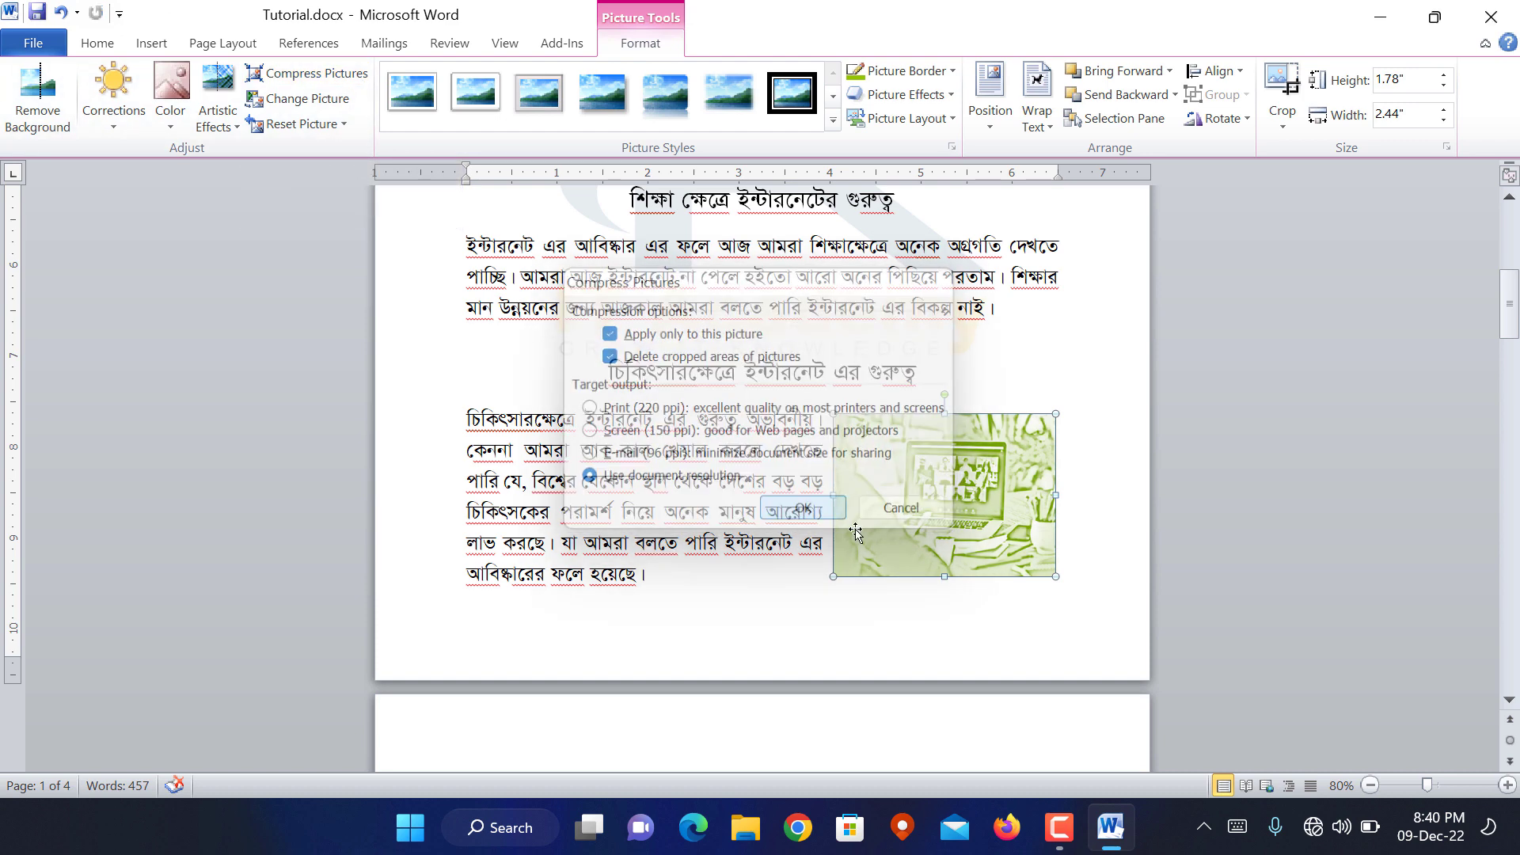
{"action": "left_click", "coordinate": [1058, 583]}
{"action": "left_click", "coordinate": [1054, 581]}
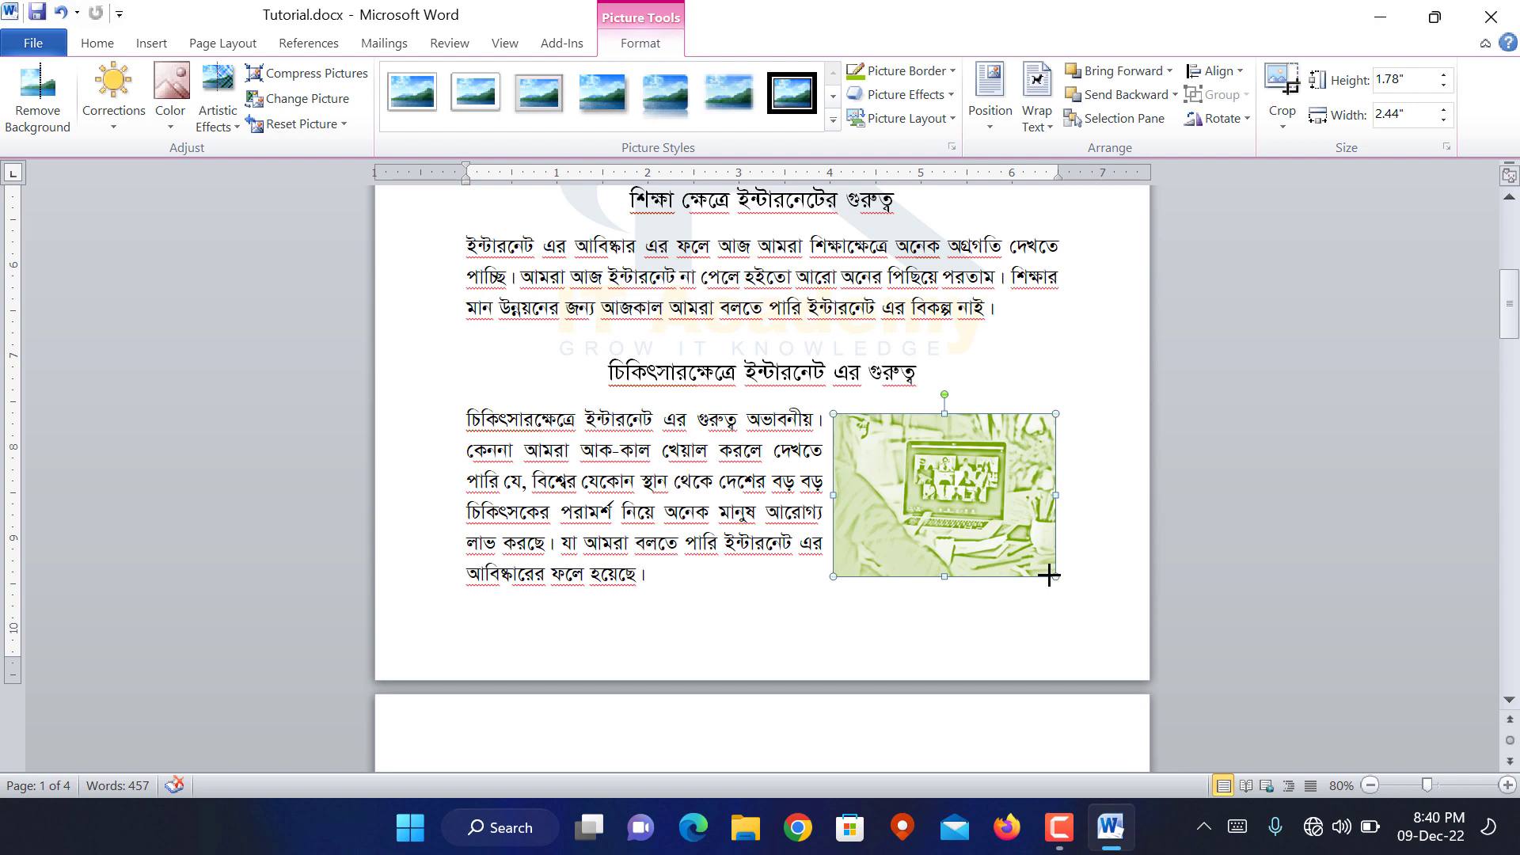
{"action": "left_click_drag", "start_coordinate": [1049, 576], "coordinate": [1026, 559]}
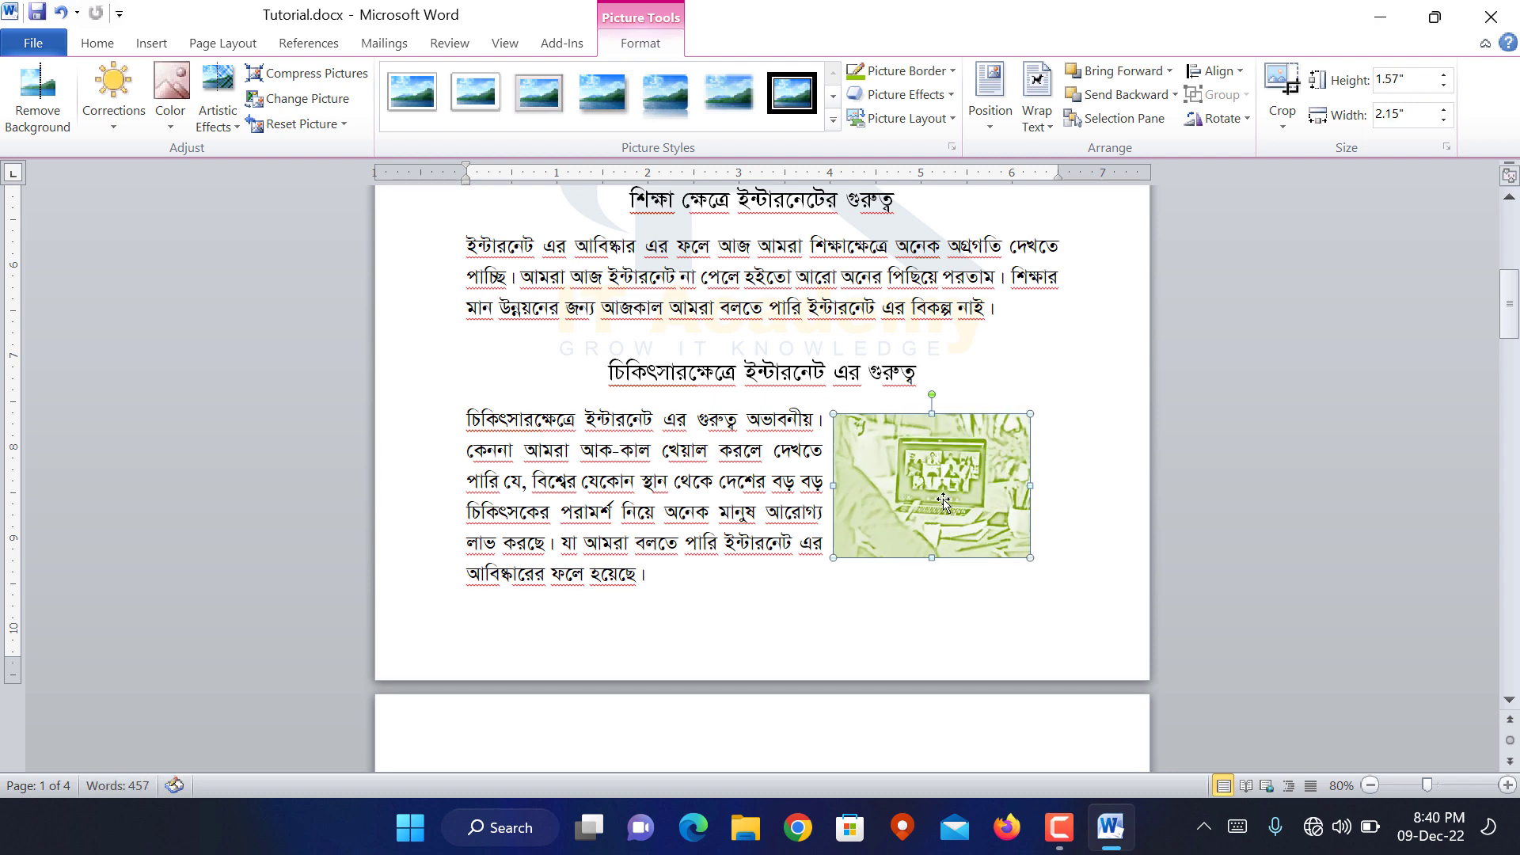
Replace the laptop picture with the farm image Internet in Agriculter.jpg
{"action": "left_click", "coordinate": [317, 99]}
{"action": "left_click", "coordinate": [527, 234]}
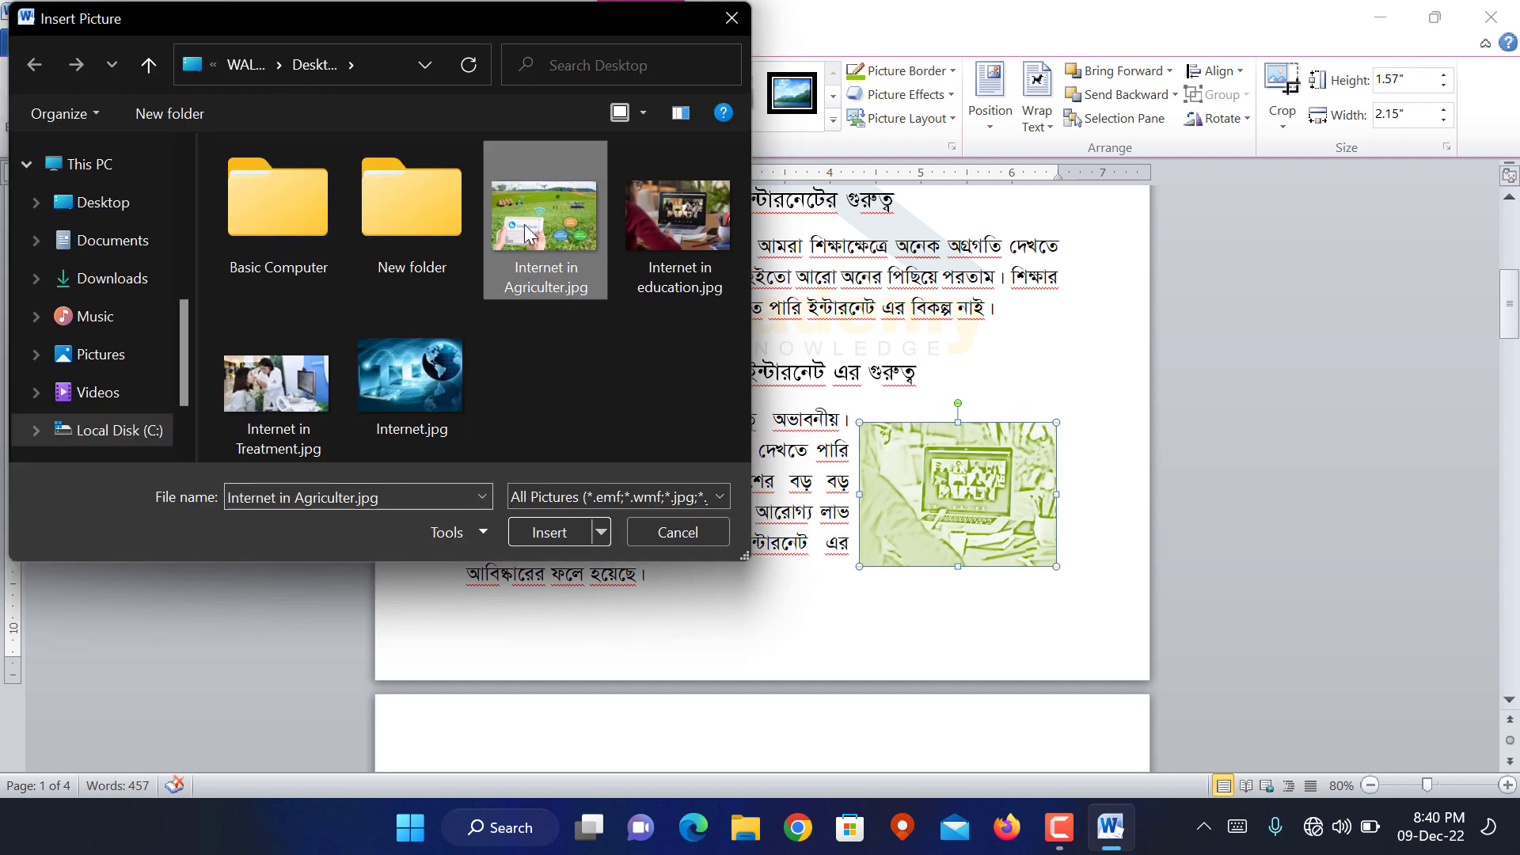
{"action": "left_click", "coordinate": [561, 540]}
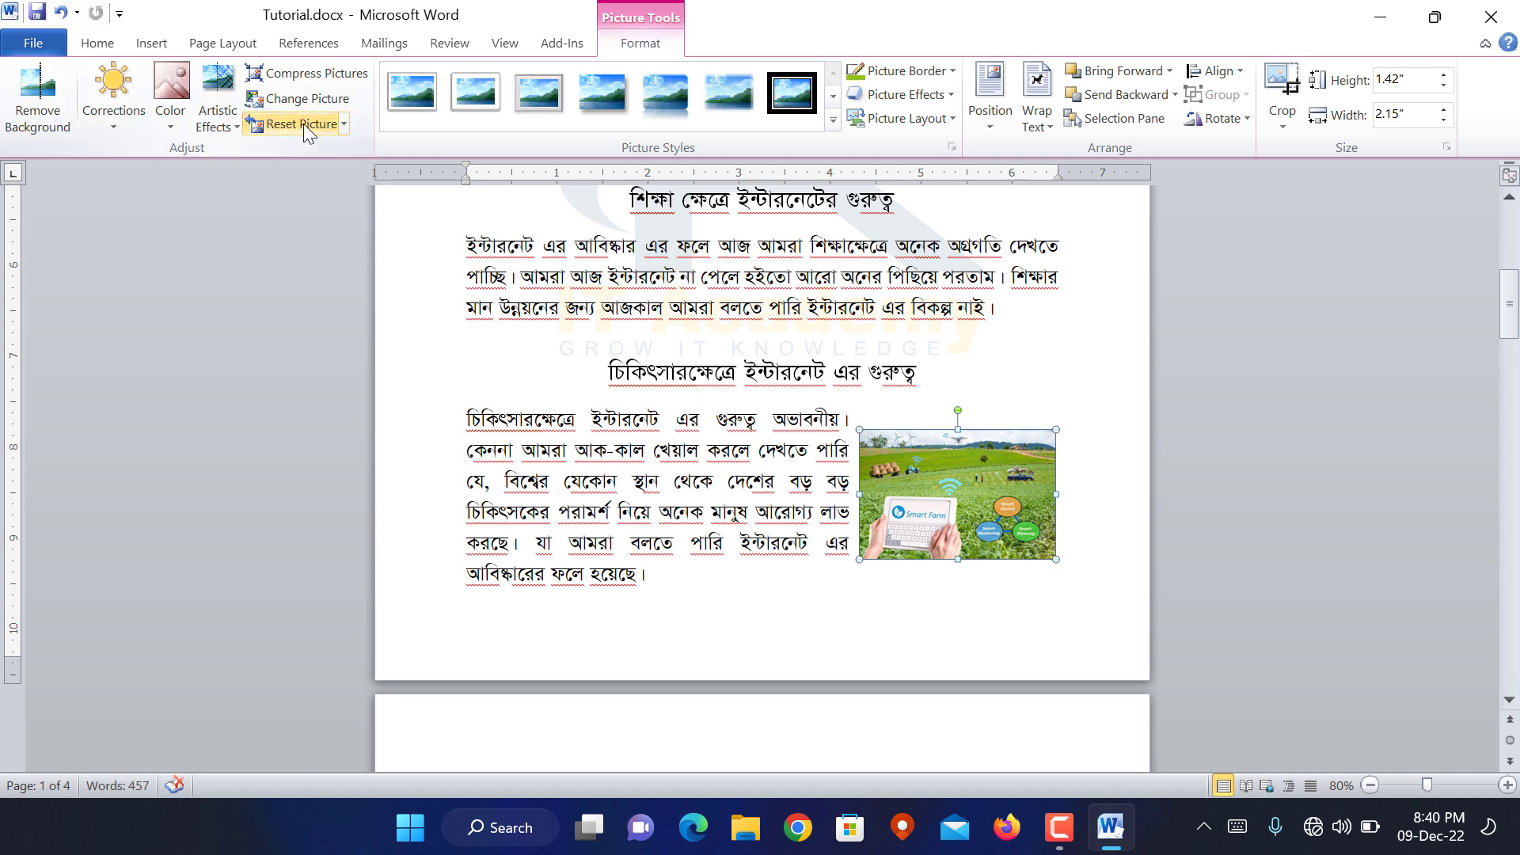
{"action": "left_click", "coordinate": [54, 115]}
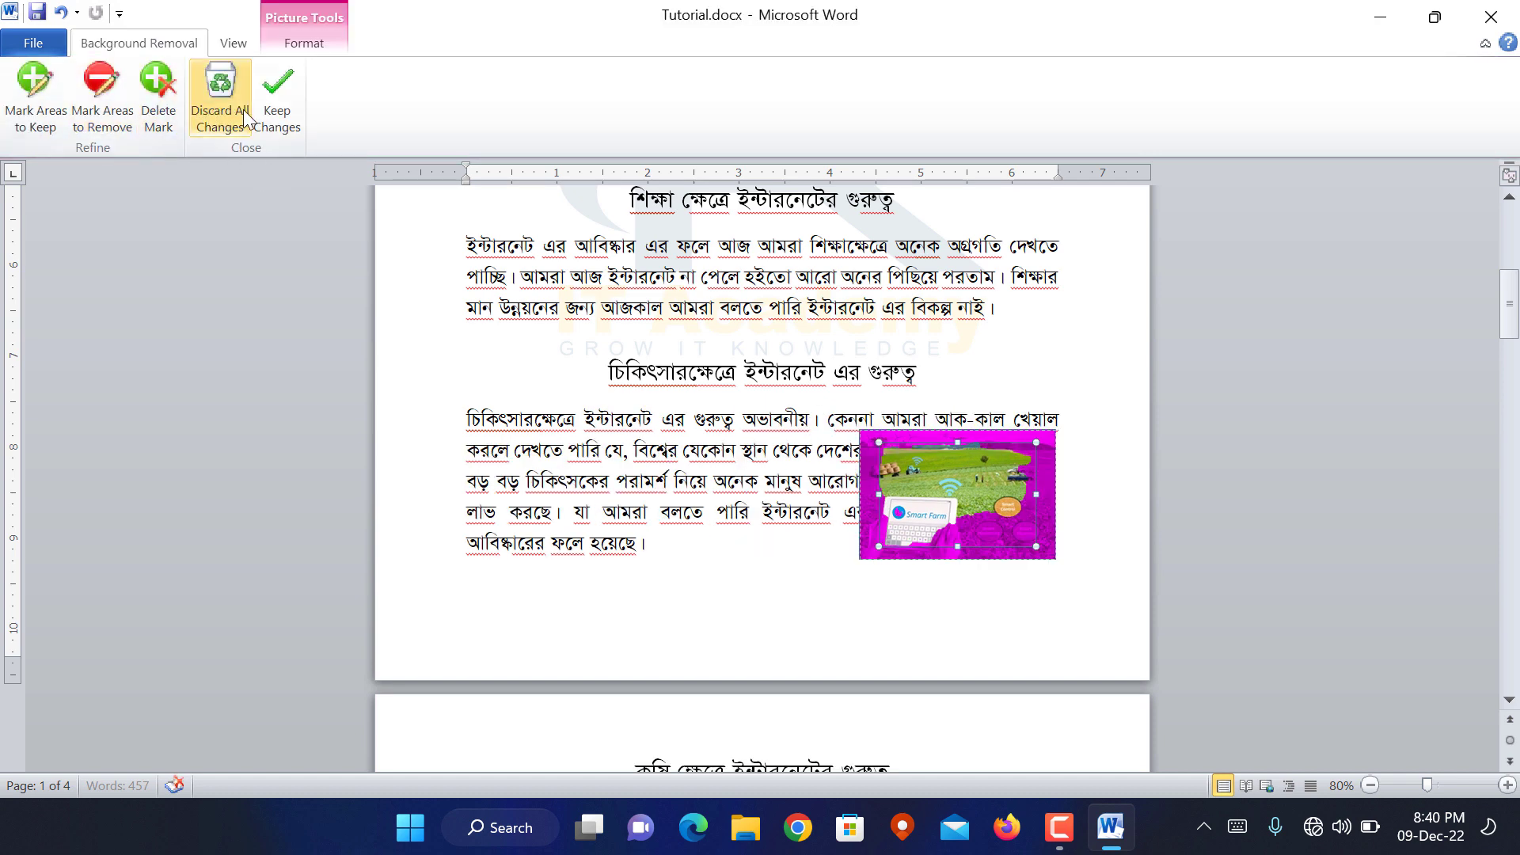
{"action": "left_click", "coordinate": [265, 106]}
{"action": "left_click", "coordinate": [286, 127]}
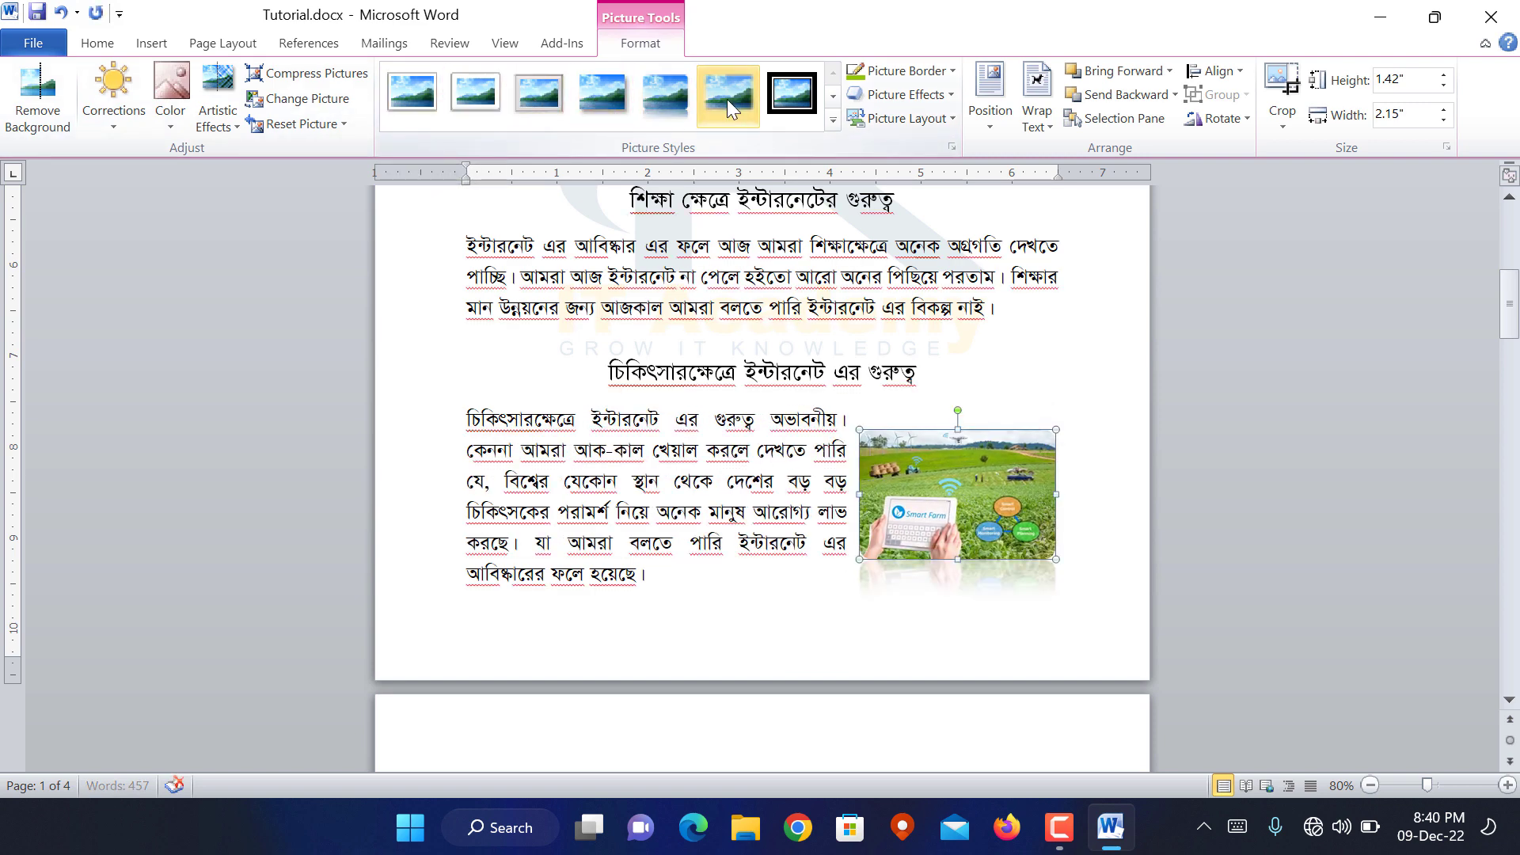
Give the farm picture a reflected style, an outline colour and a fuller reflection variation
{"action": "left_click", "coordinate": [648, 101]}
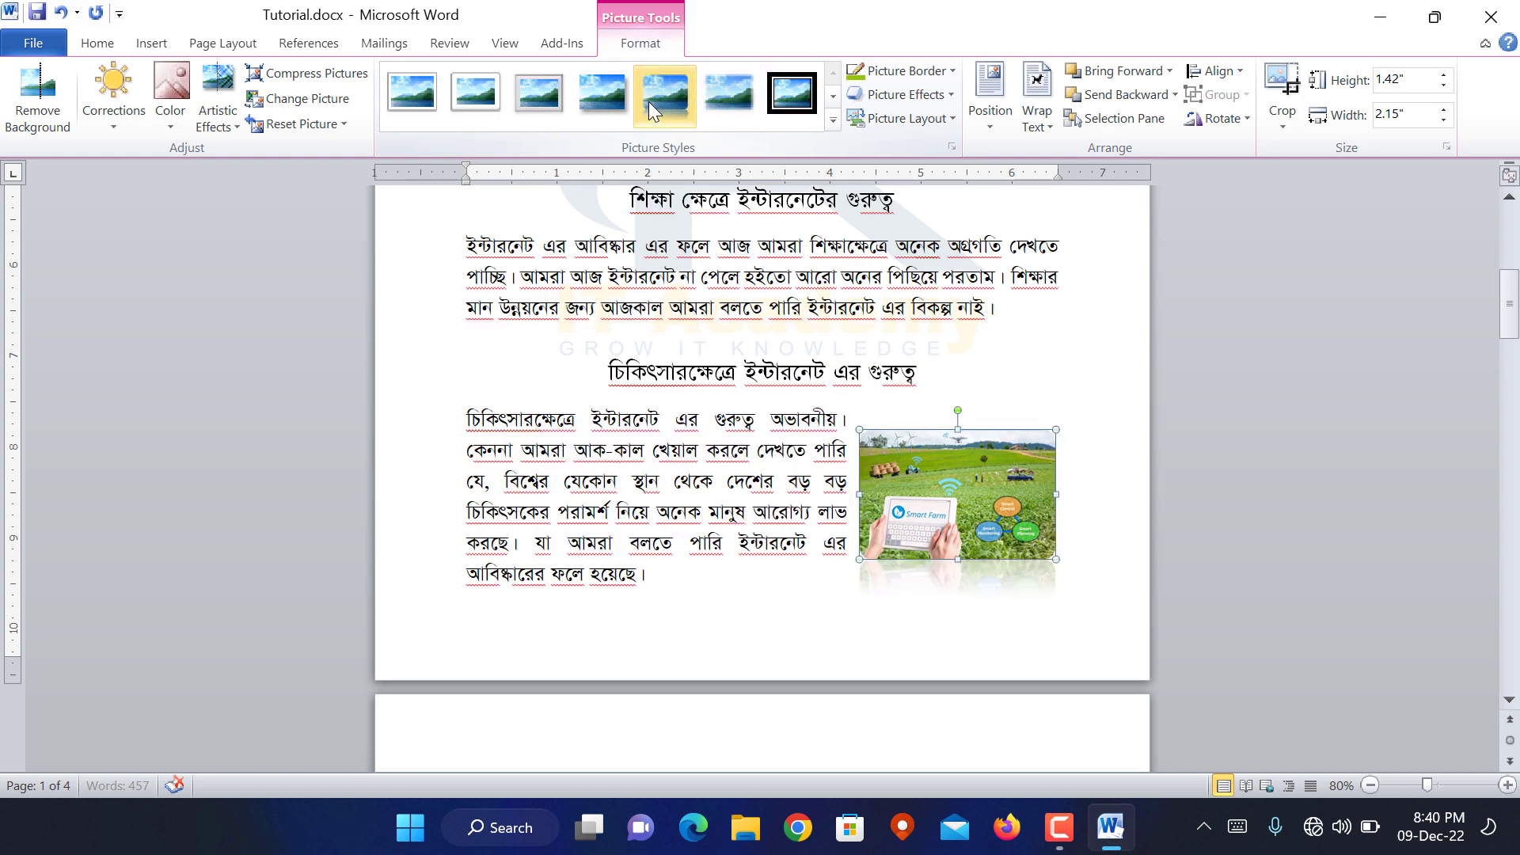
{"action": "left_click", "coordinate": [939, 69]}
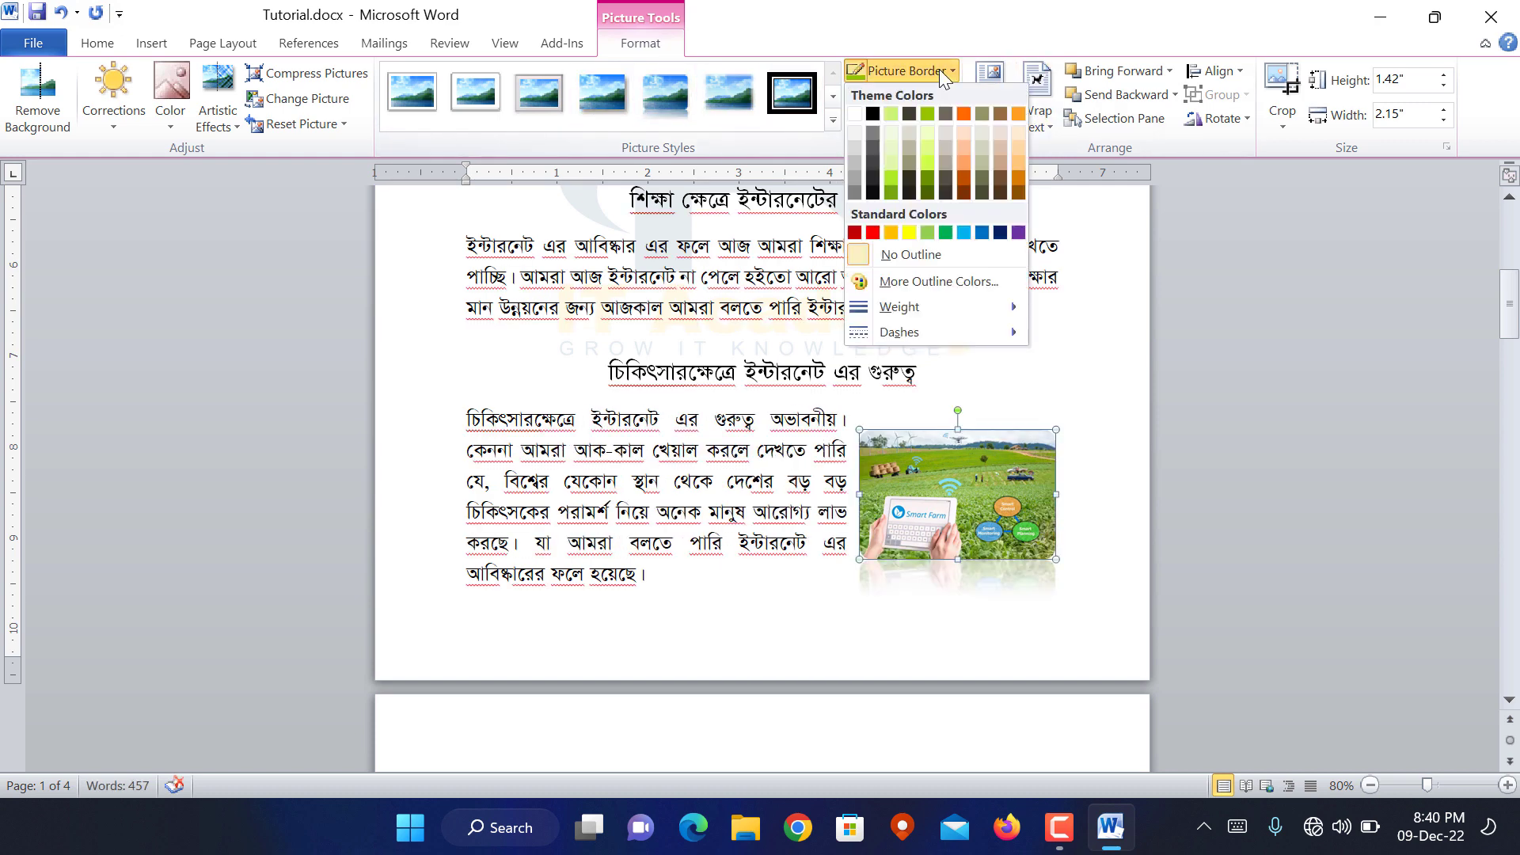
{"action": "left_click", "coordinate": [962, 187]}
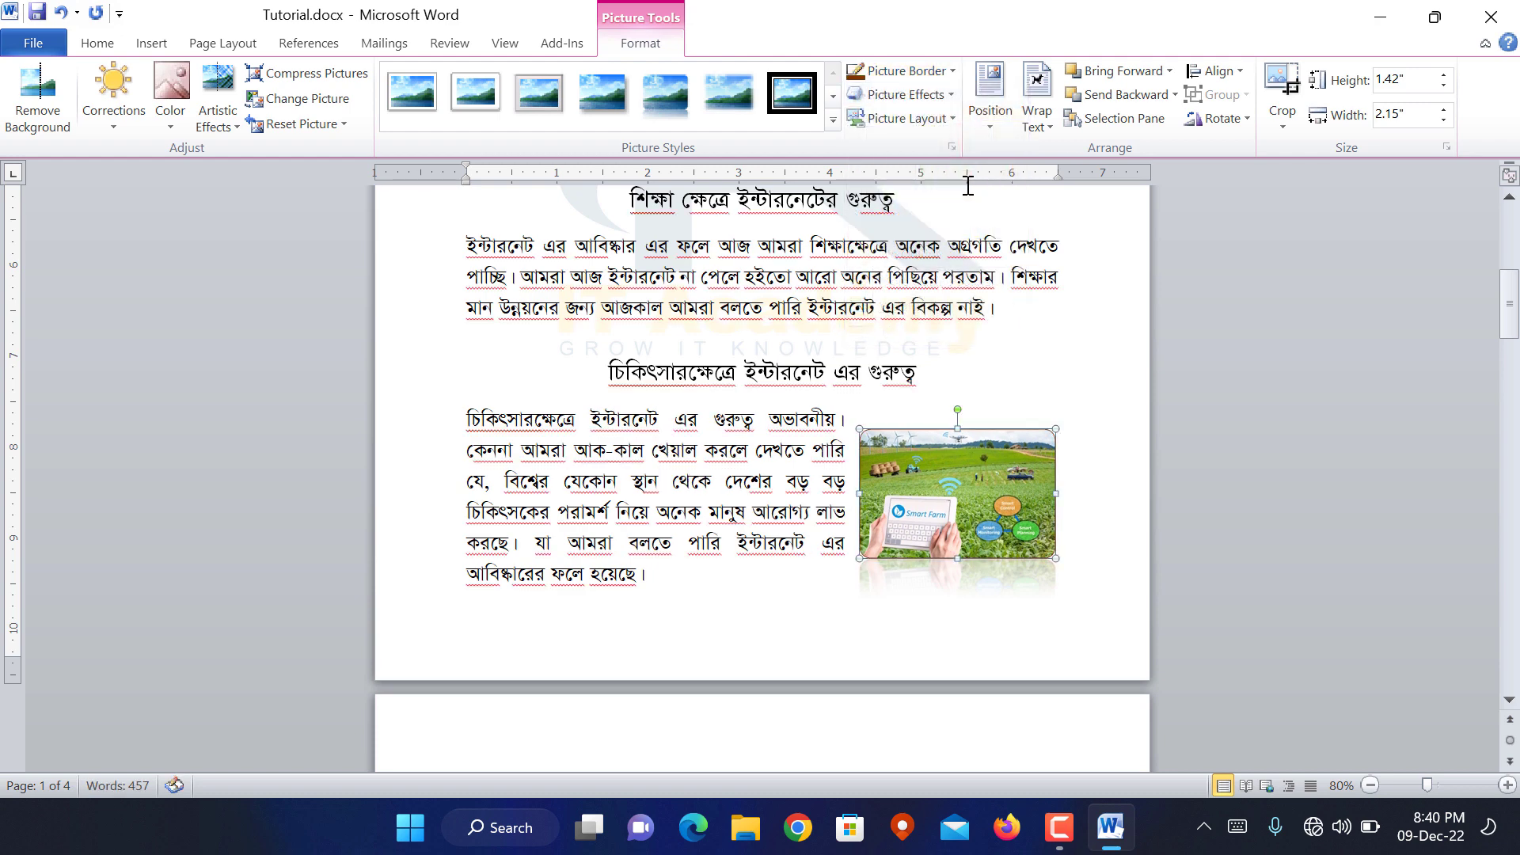
{"action": "left_click", "coordinate": [916, 97]}
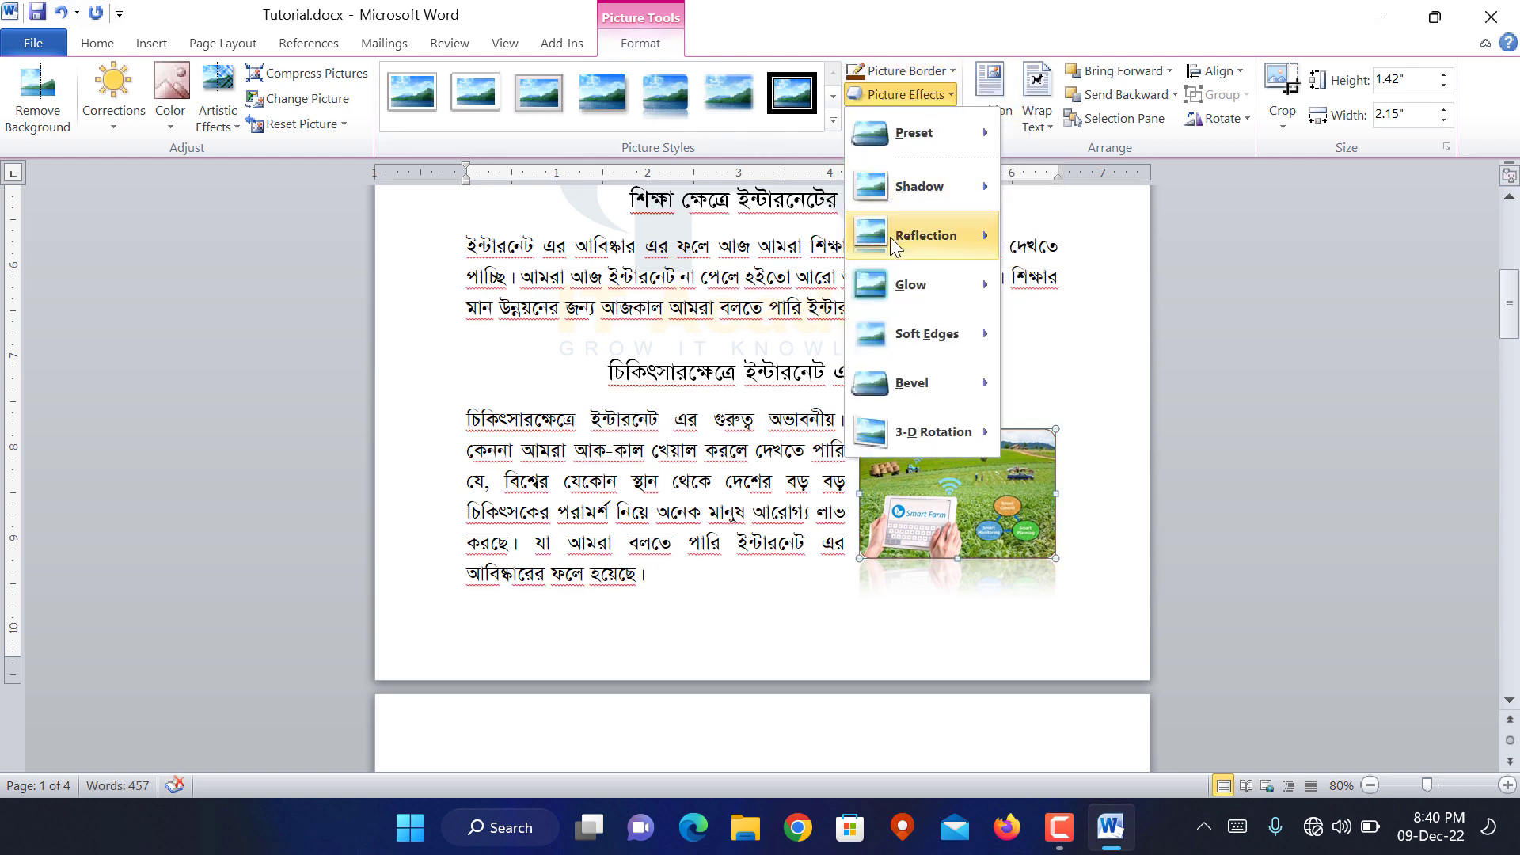
{"action": "mouse_move", "coordinate": [925, 236]}
{"action": "left_click", "coordinate": [1099, 400]}
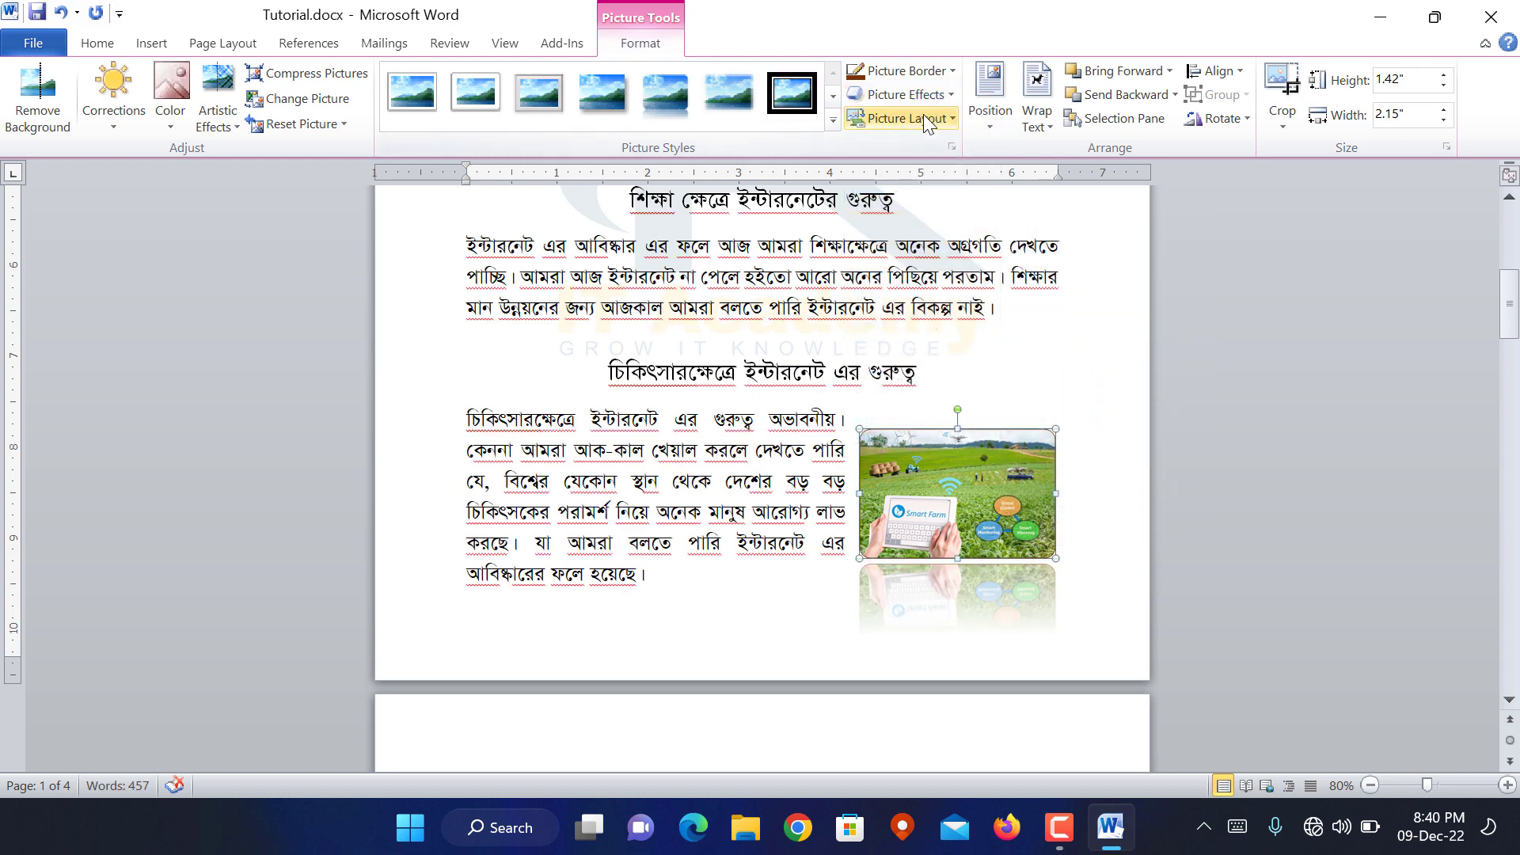
Try a captioned Picture Layout on the farm picture, then undo it
{"action": "left_click", "coordinate": [923, 121]}
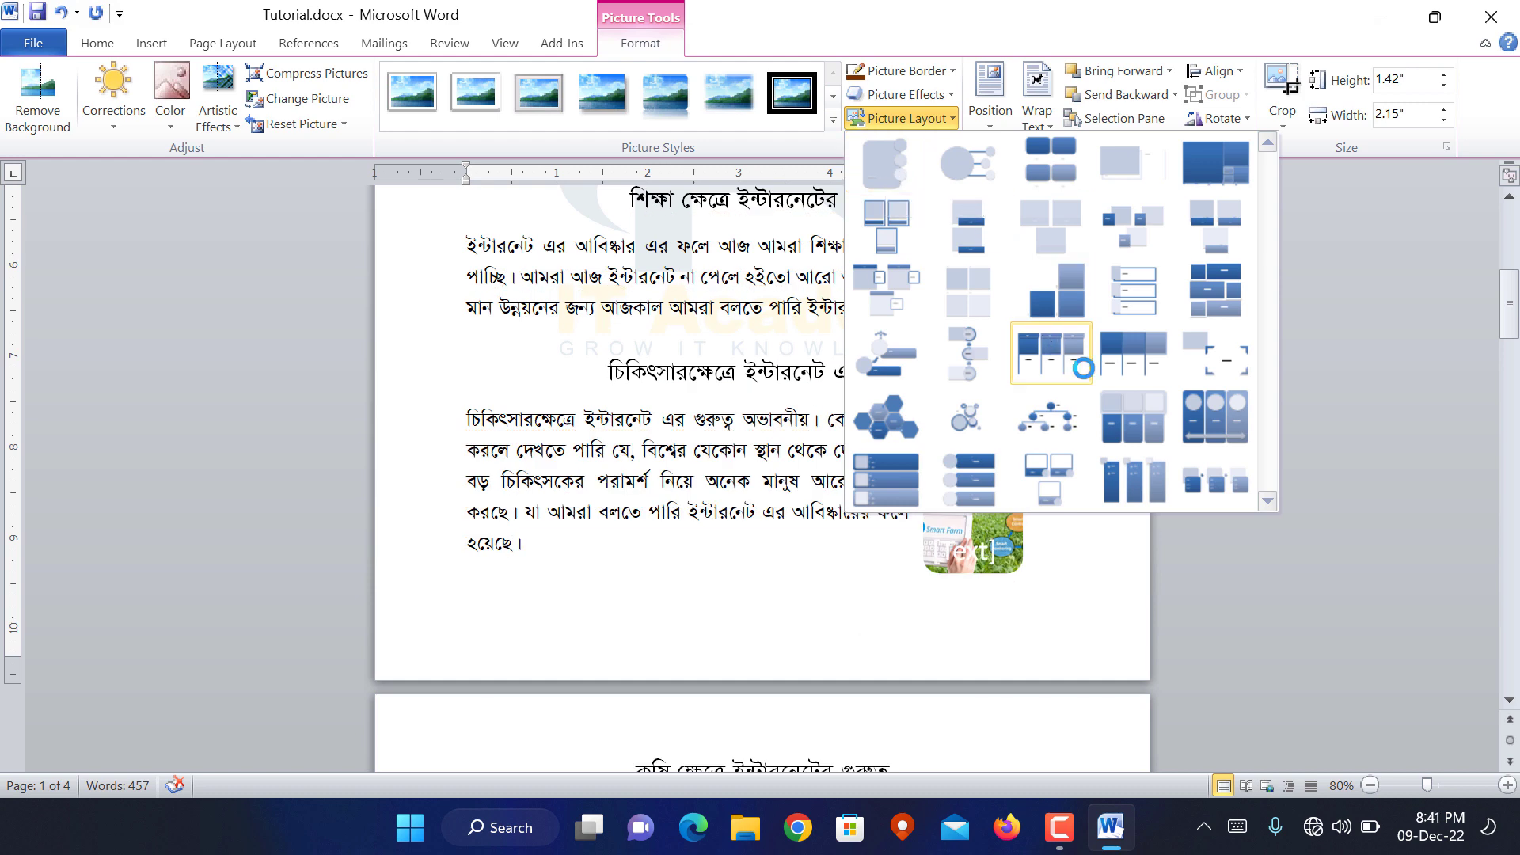
{"action": "left_click", "coordinate": [1133, 411]}
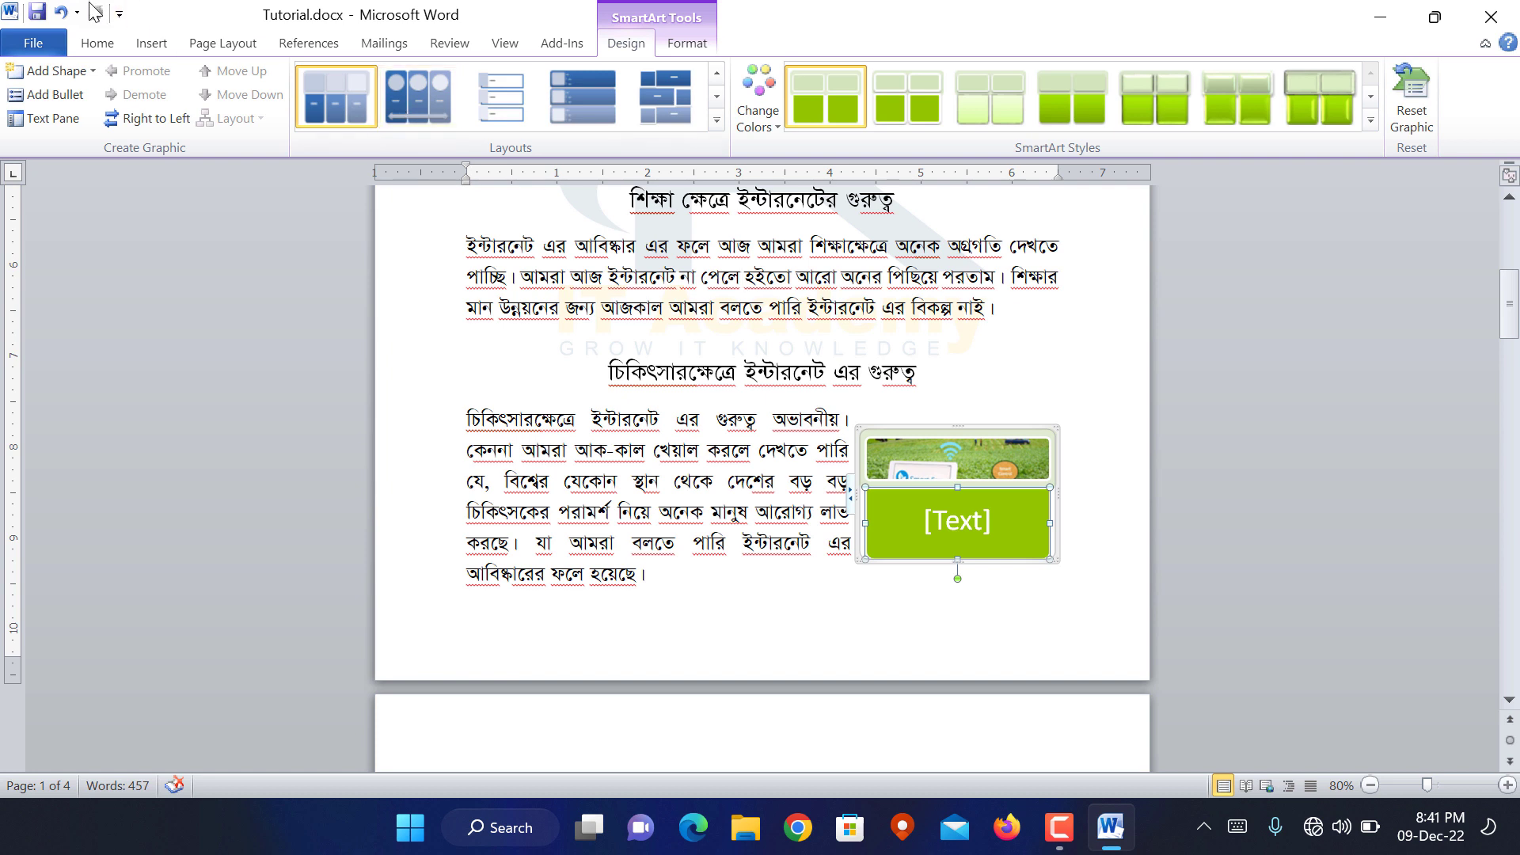
{"action": "left_click", "coordinate": [60, 12]}
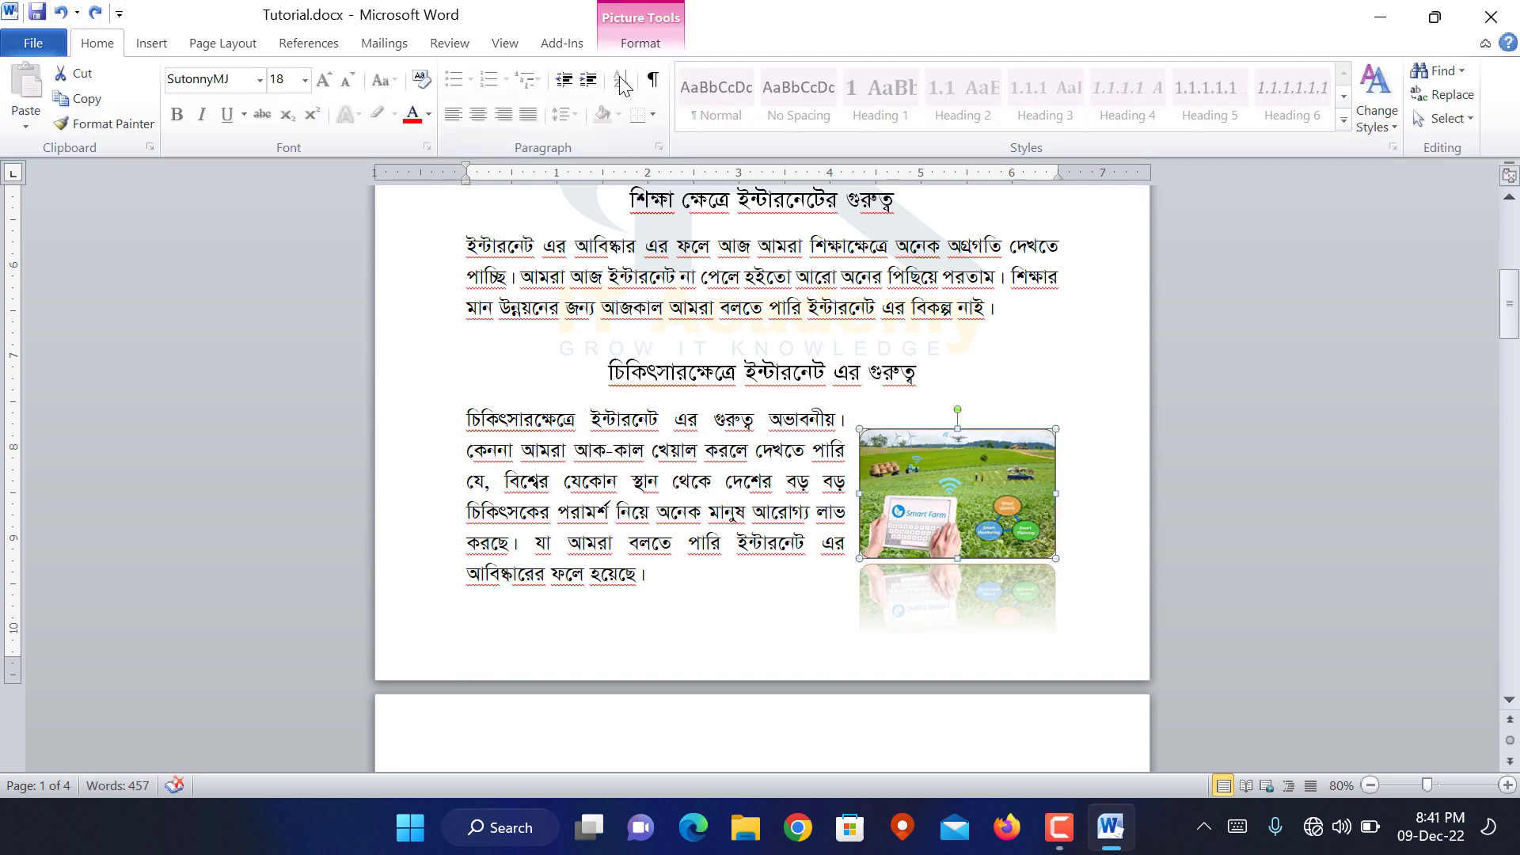
{"action": "left_click", "coordinate": [633, 46]}
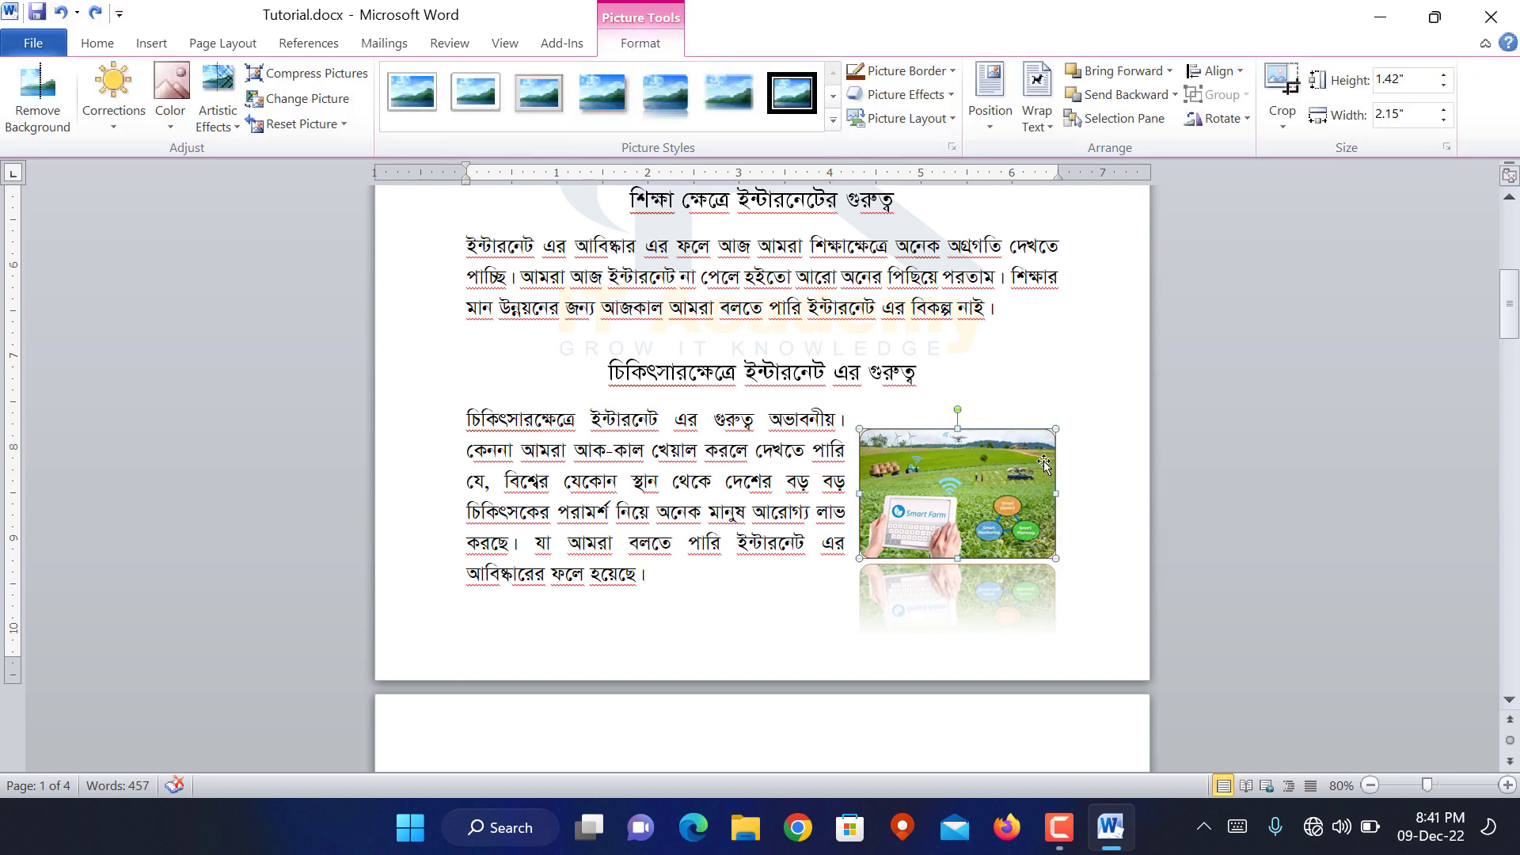
Open the Position gallery for the smart-farm picture to preview its placements with text wrapping
{"action": "left_click", "coordinate": [985, 129]}
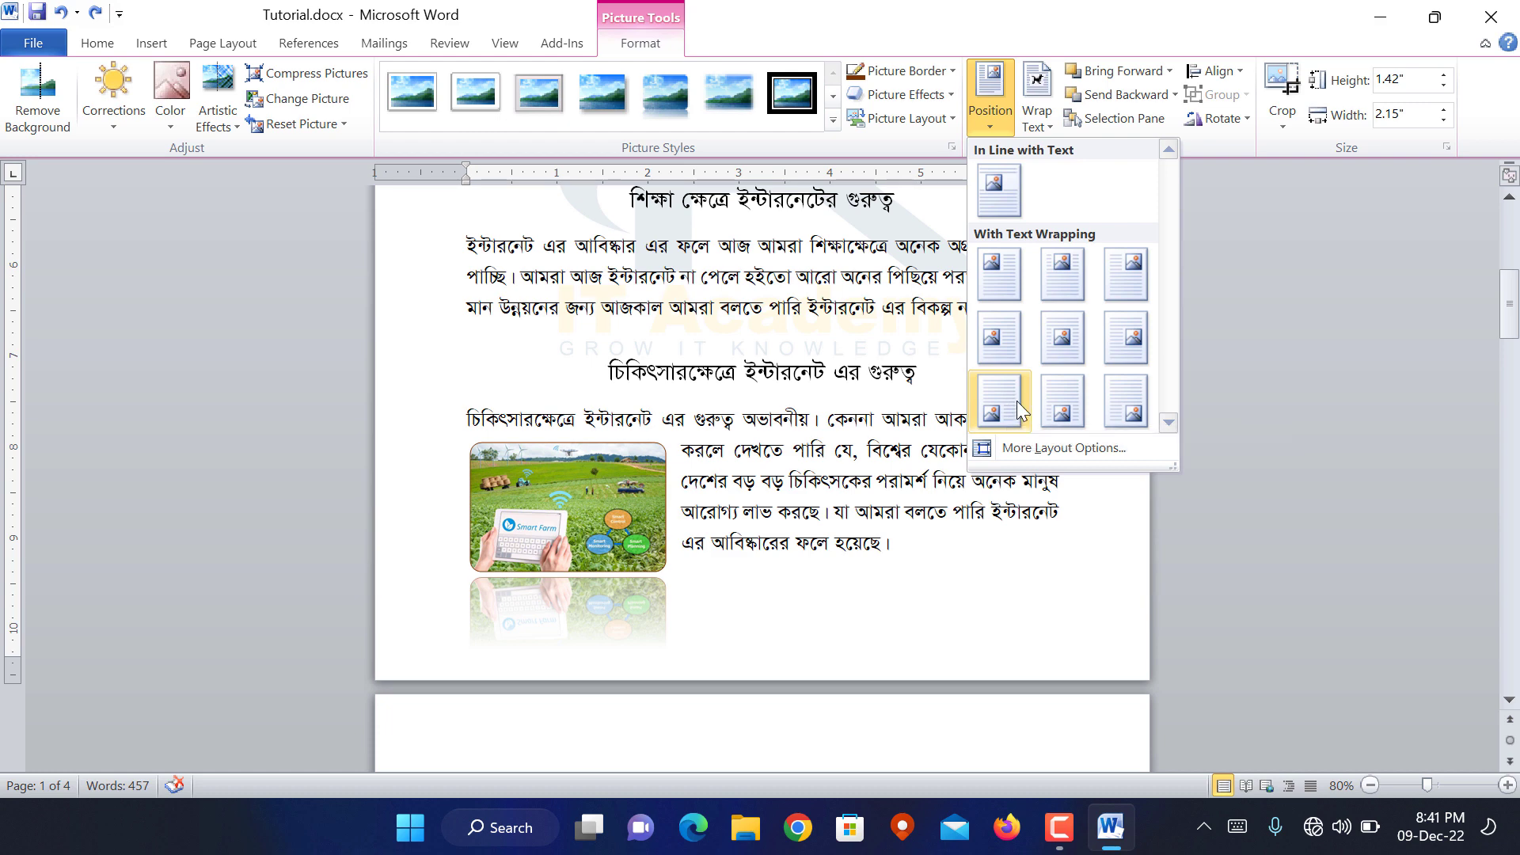
Position the farm picture bottom-right and drag its wrap points outward to widen the text boundary
{"action": "left_click", "coordinate": [1119, 411]}
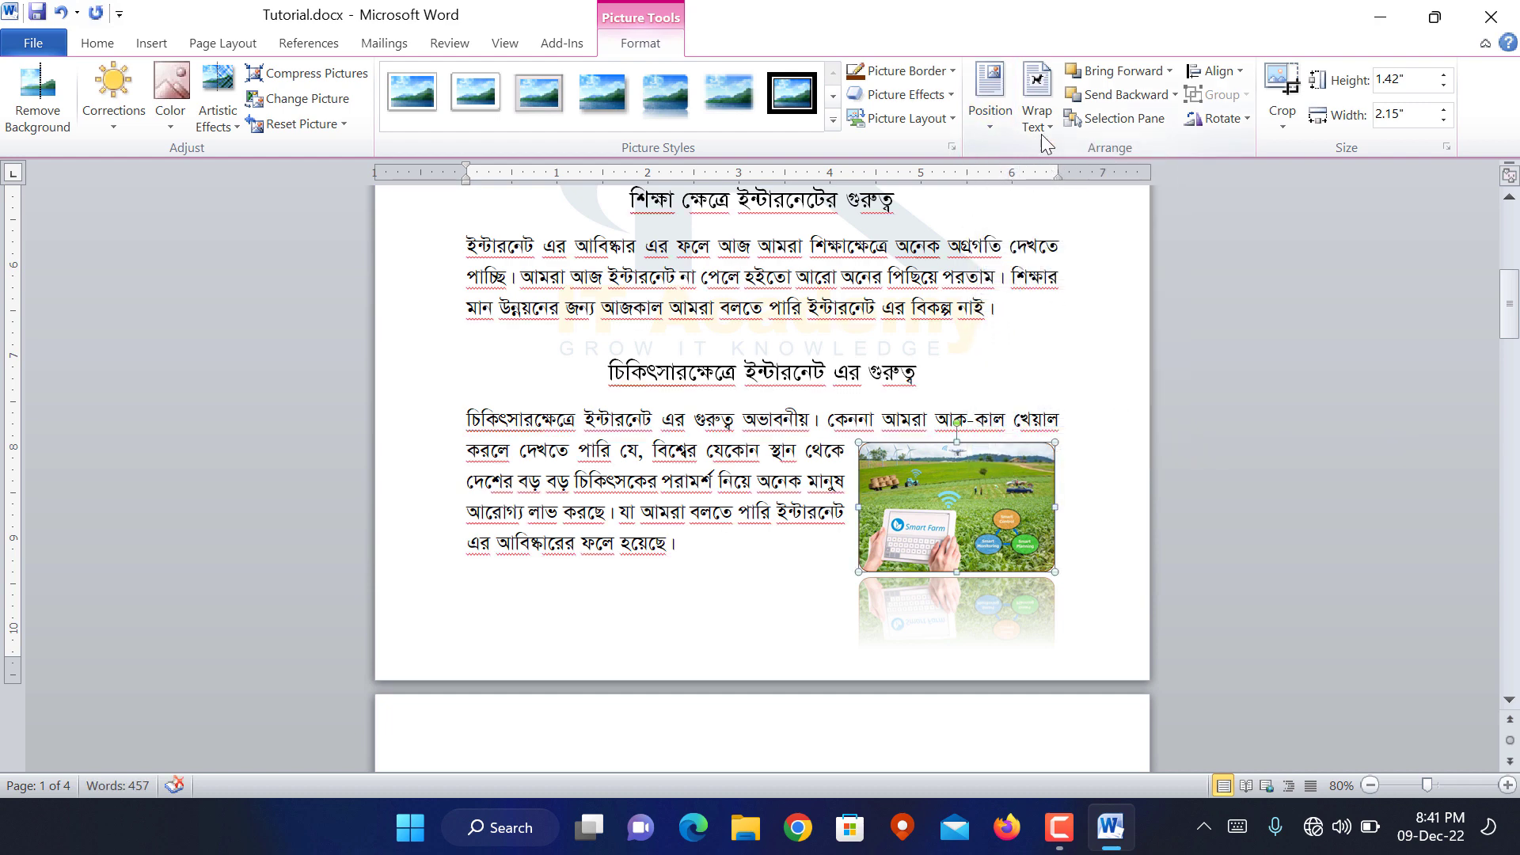
{"action": "left_click", "coordinate": [1043, 130]}
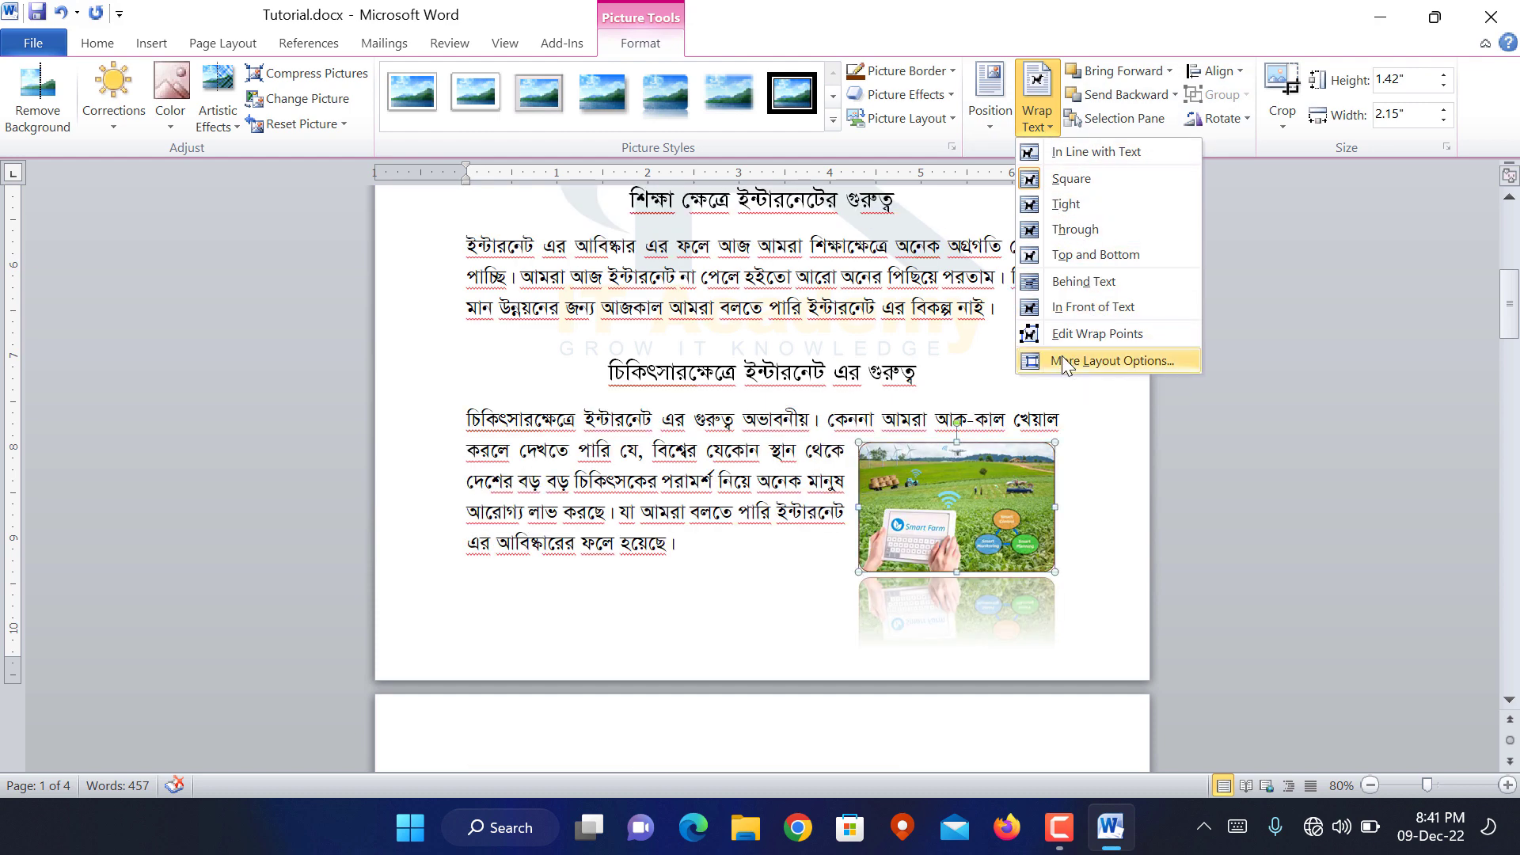
{"action": "left_click", "coordinate": [1093, 333]}
{"action": "left_click_drag", "start_coordinate": [856, 441], "coordinate": [765, 428]}
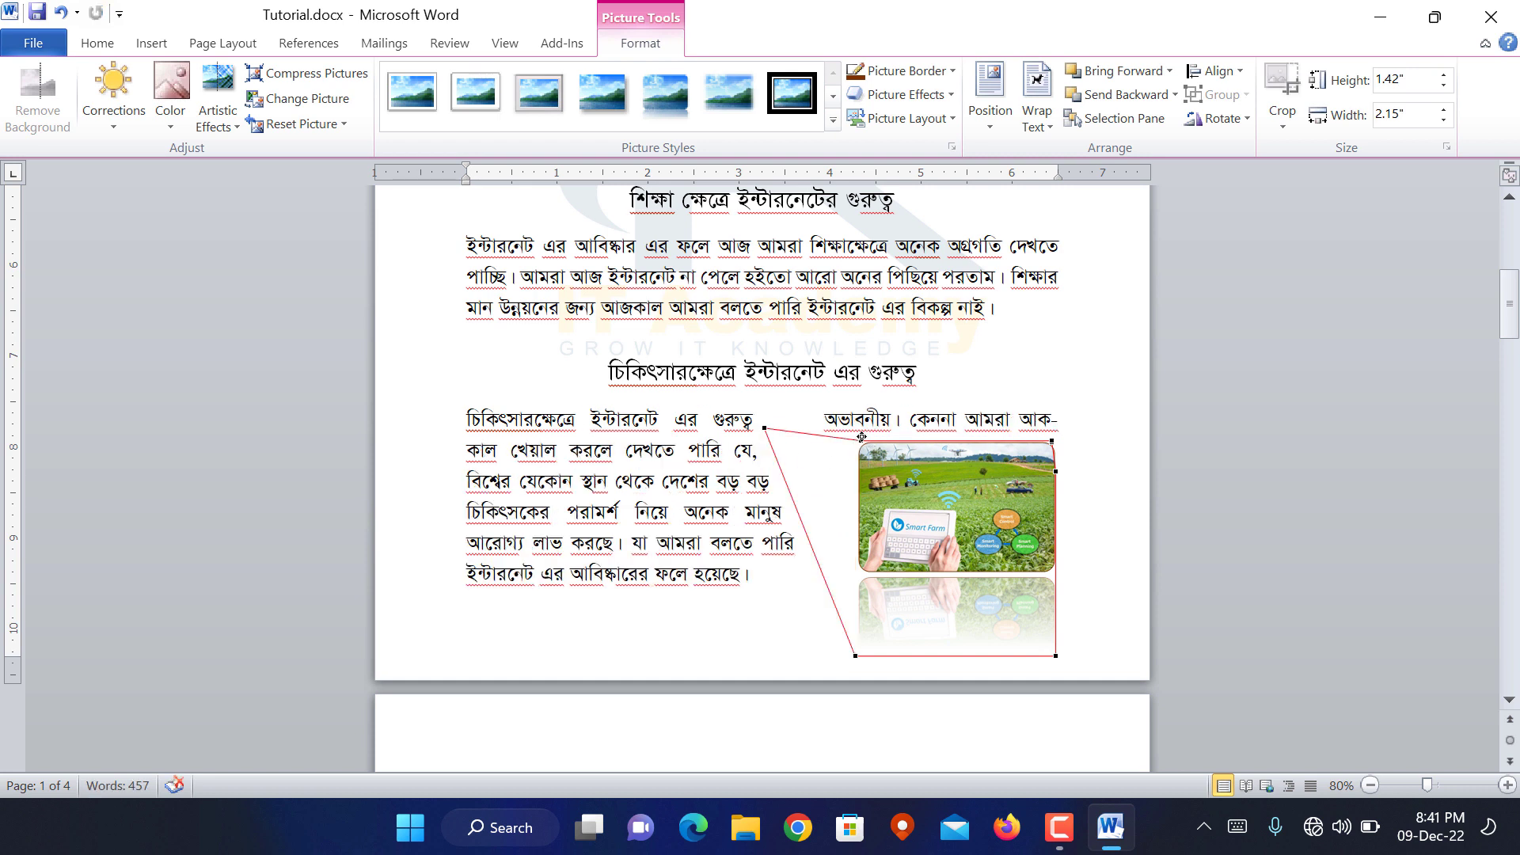
{"action": "left_click_drag", "start_coordinate": [877, 409], "coordinate": [907, 427]}
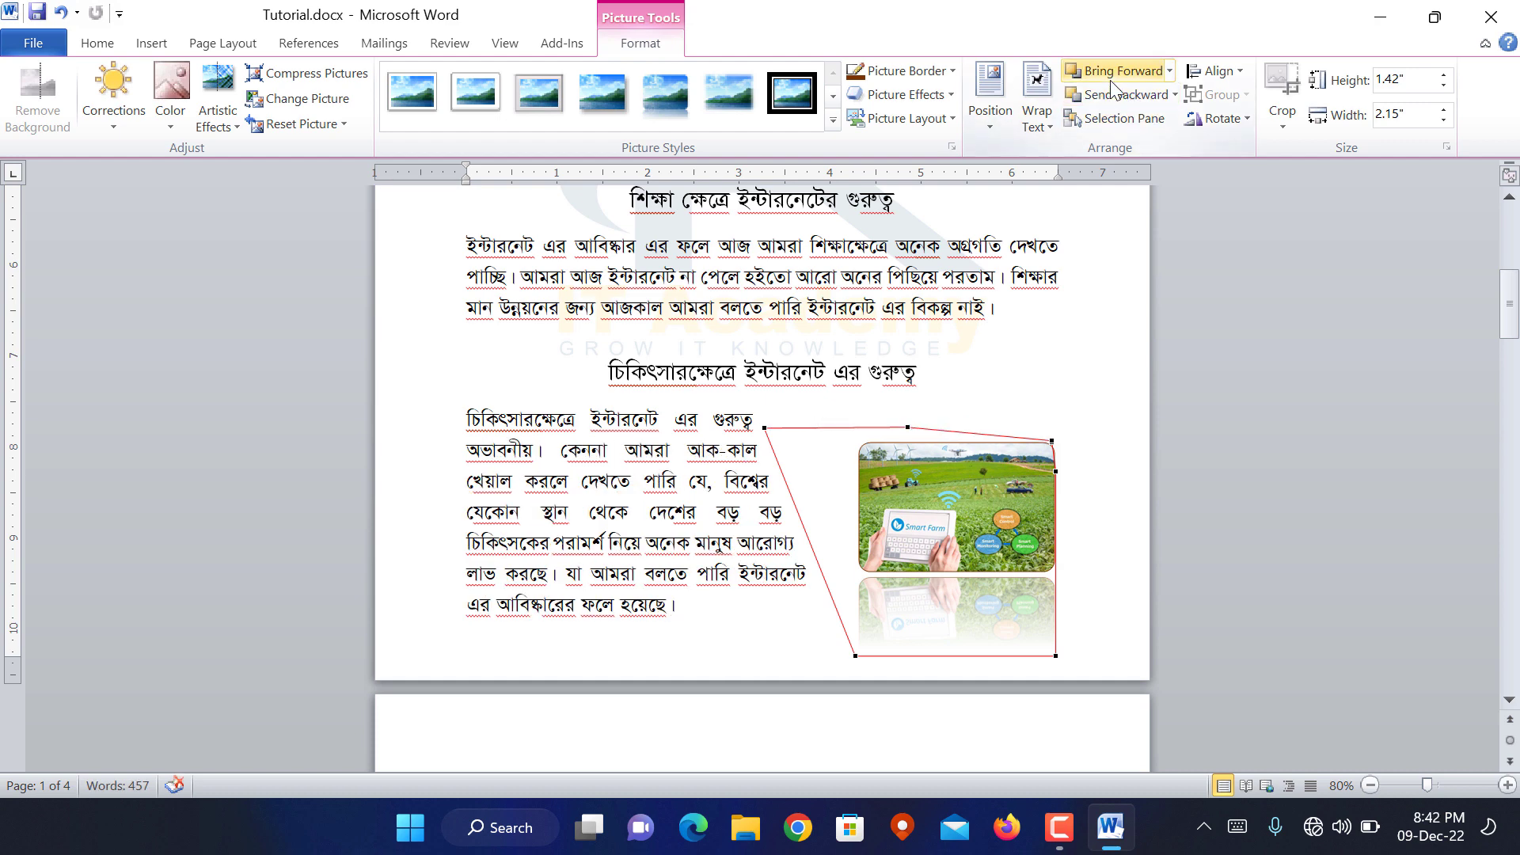
{"action": "left_click", "coordinate": [514, 391]}
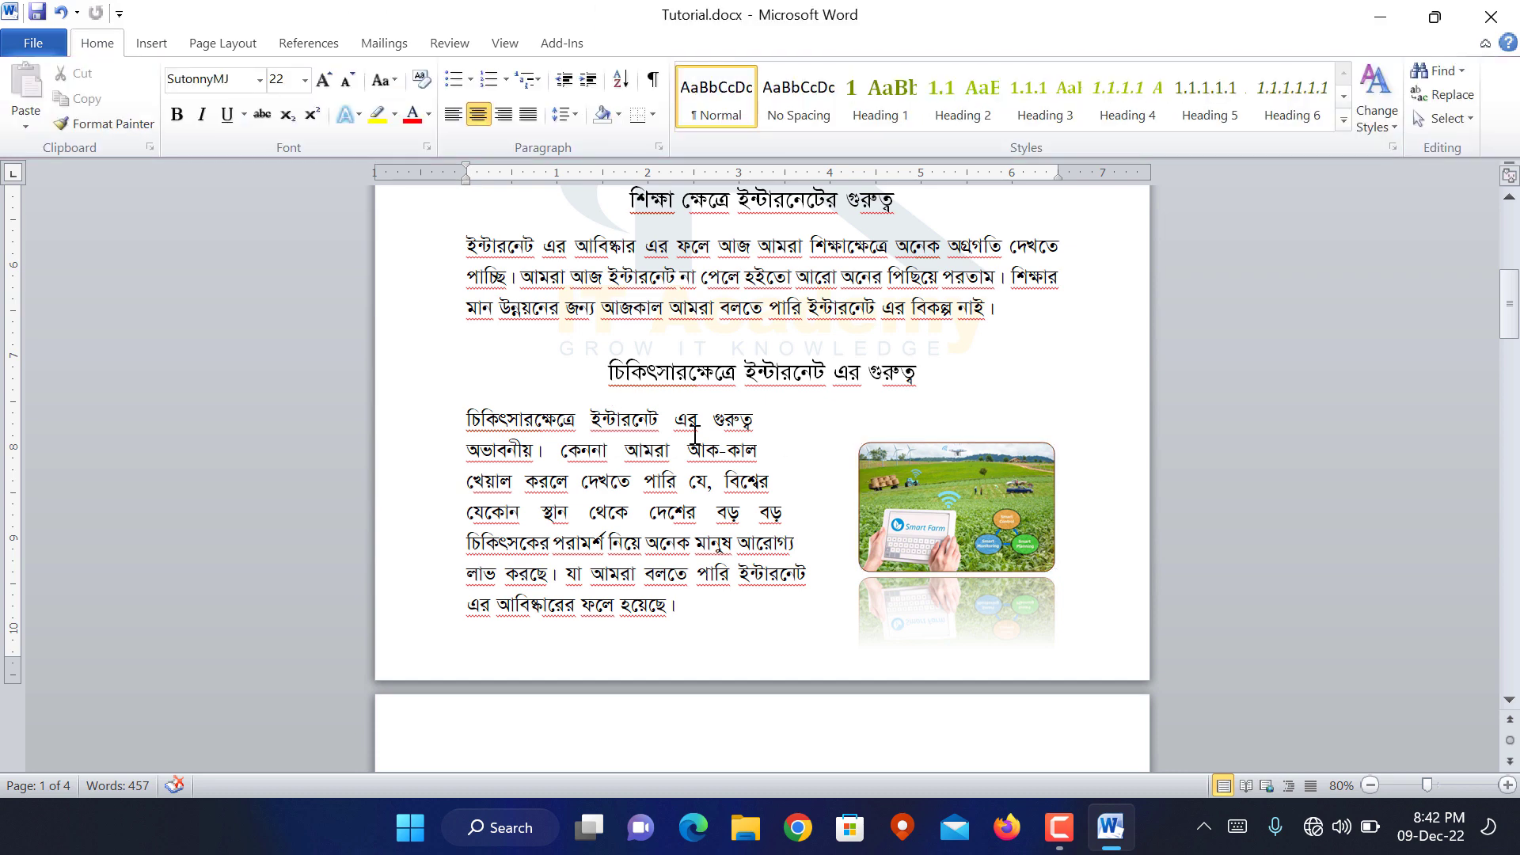
Insert Internet in education.jpg and resize it to 3.13 × 2.09 inches
{"action": "left_click", "coordinate": [152, 43]}
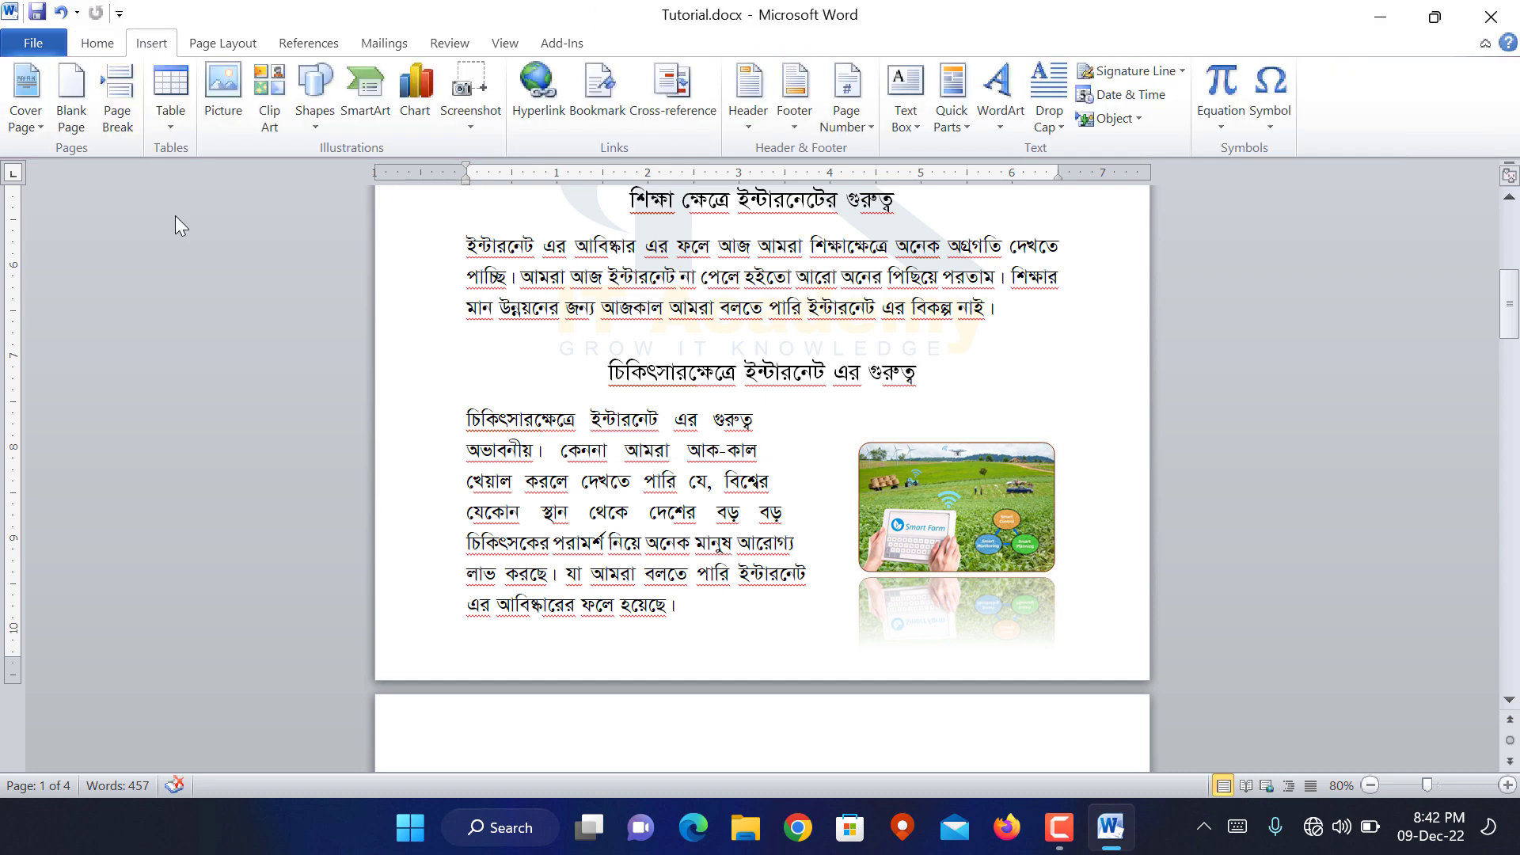
{"action": "left_click", "coordinate": [217, 114]}
{"action": "left_click", "coordinate": [672, 243]}
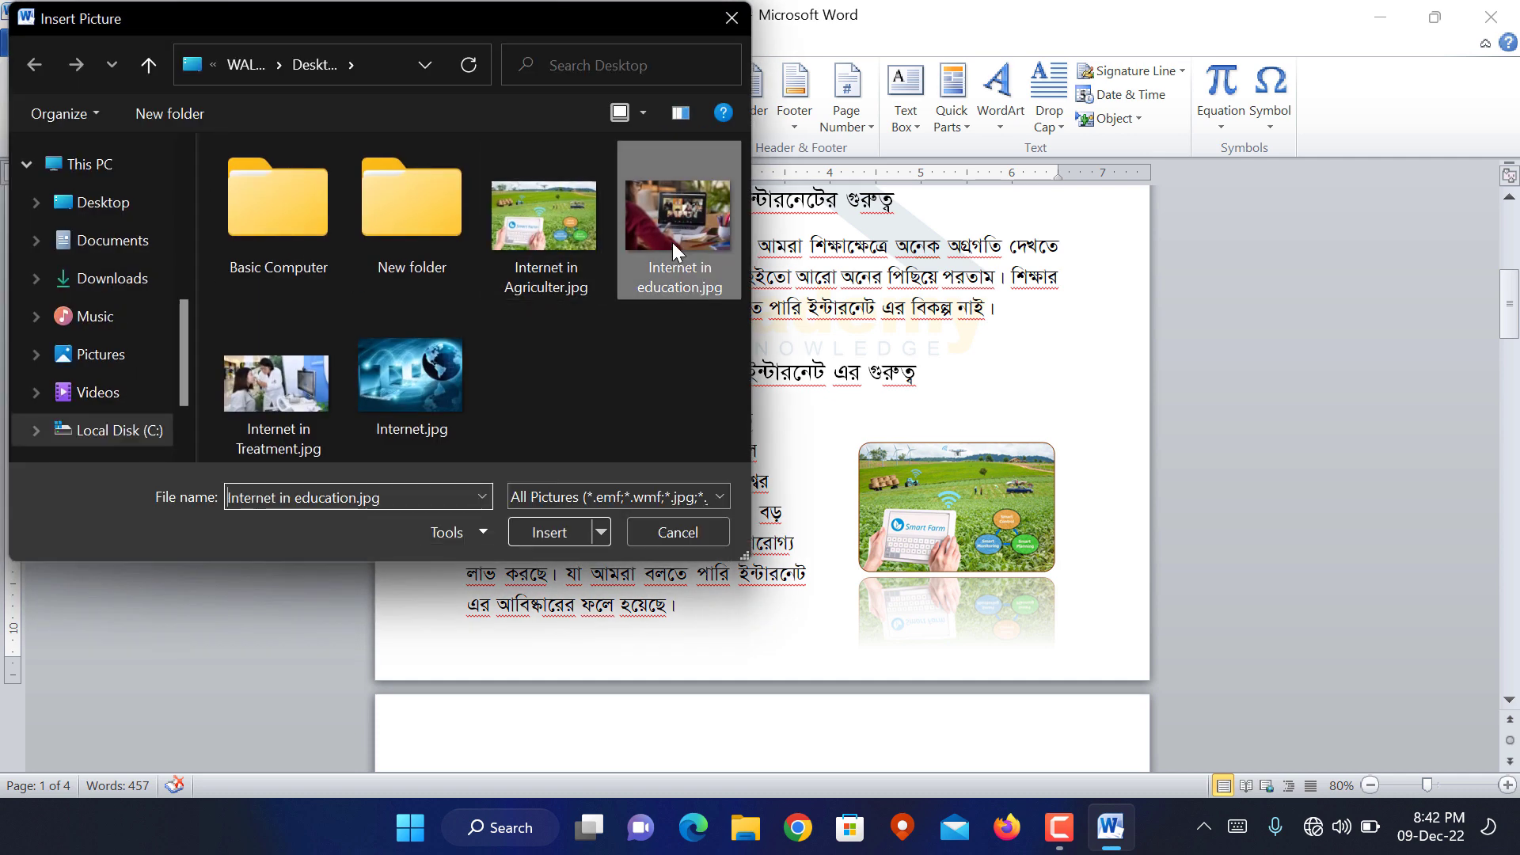
{"action": "left_click", "coordinate": [567, 534]}
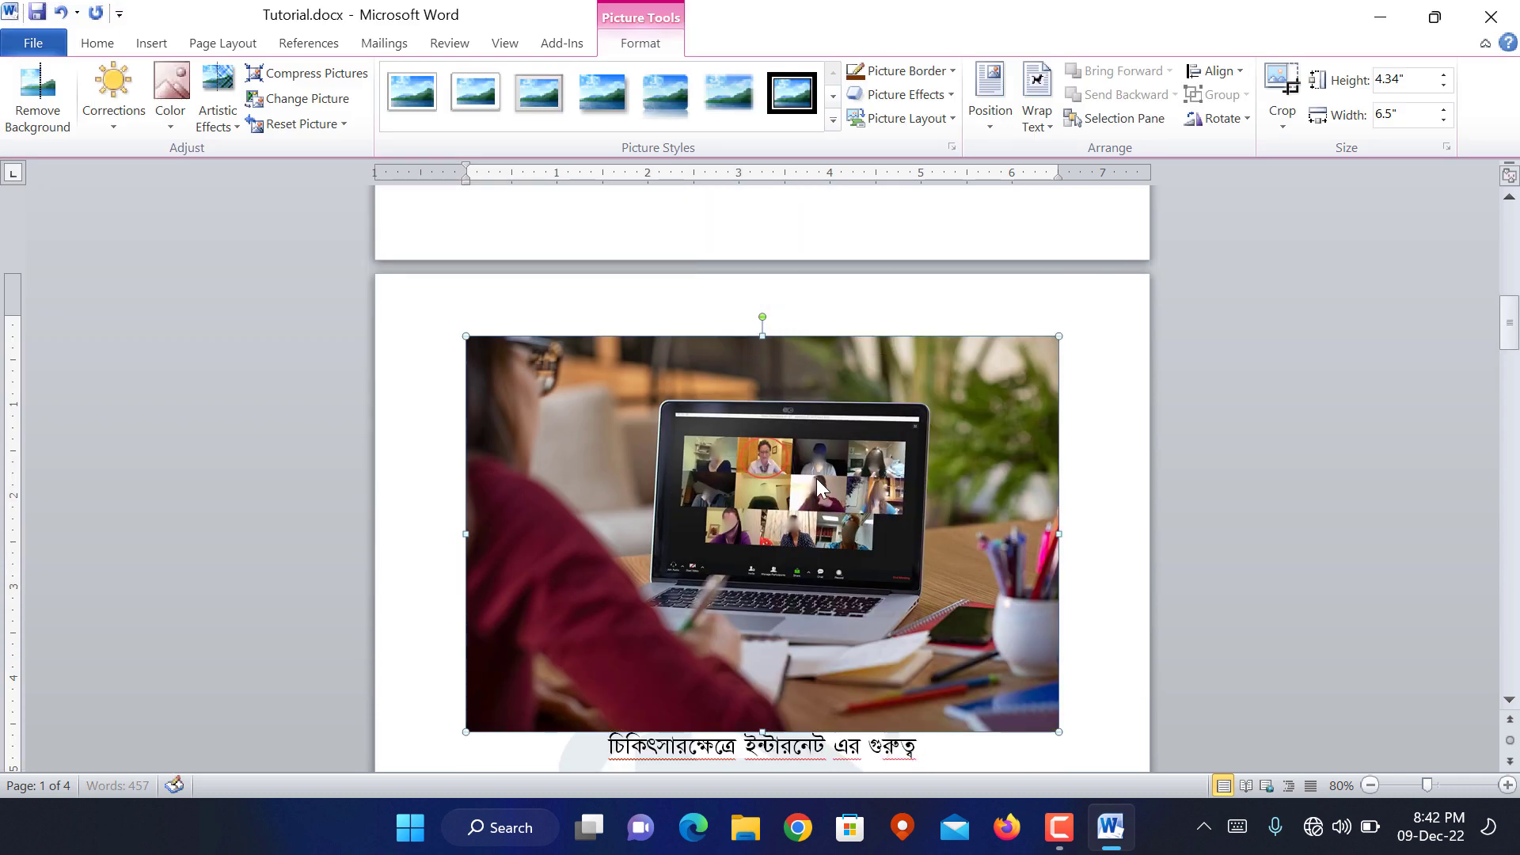
{"action": "left_click_drag", "start_coordinate": [465, 336], "coordinate": [774, 544]}
Give the laptop picture Tight wrapping and move it beside the medical heading
{"action": "scroll", "coordinate": [886, 525], "scroll_direction": "up", "scroll_amount": 3}
{"action": "scroll", "coordinate": [871, 507], "scroll_direction": "up", "scroll_amount": 3}
{"action": "scroll", "coordinate": [836, 495], "scroll_direction": "up", "scroll_amount": 2}
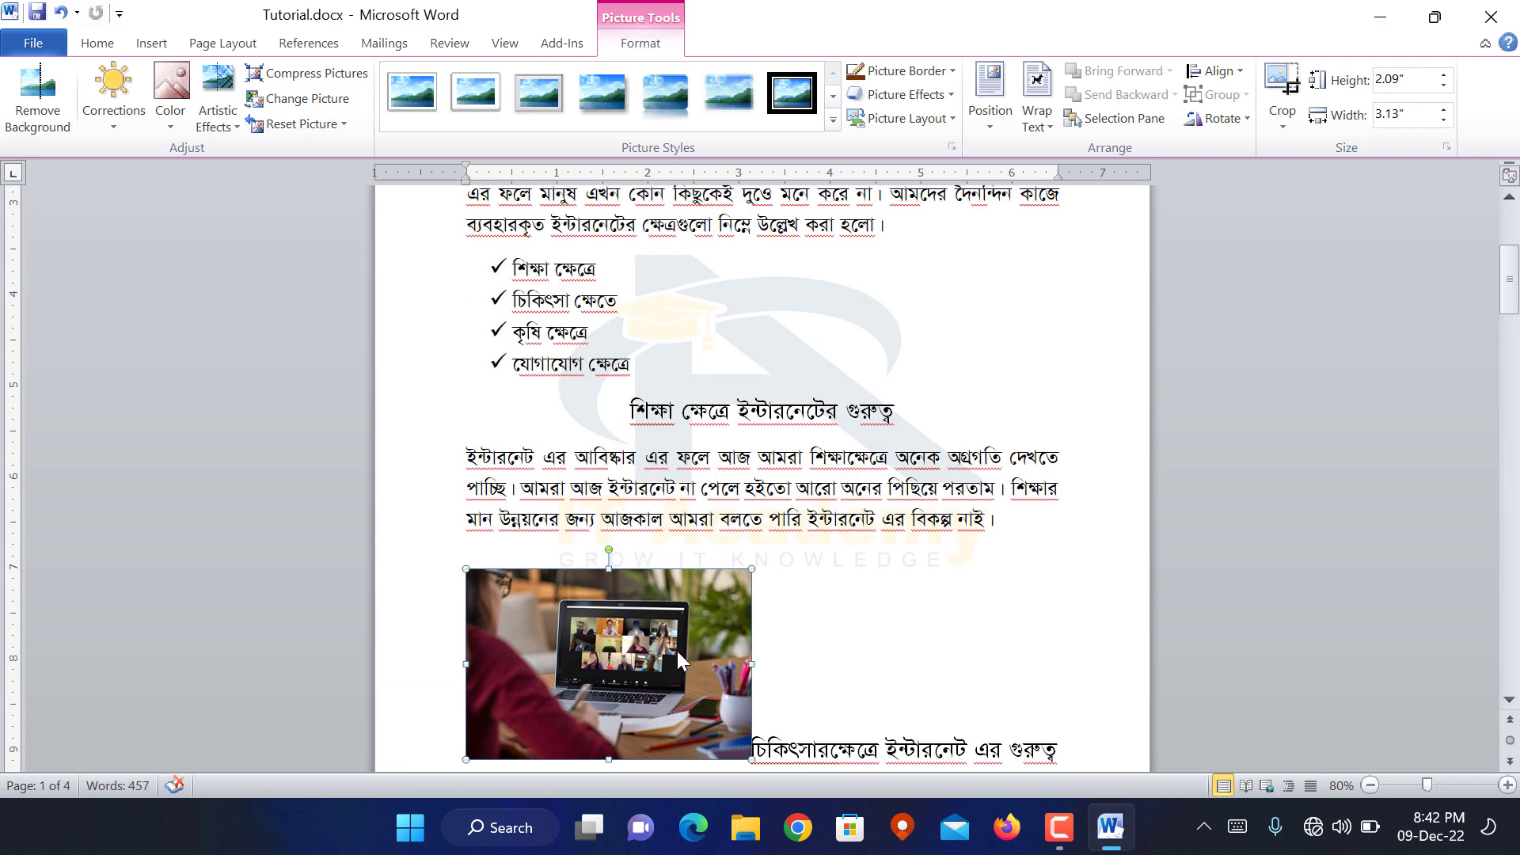
{"action": "left_click", "coordinate": [1037, 115]}
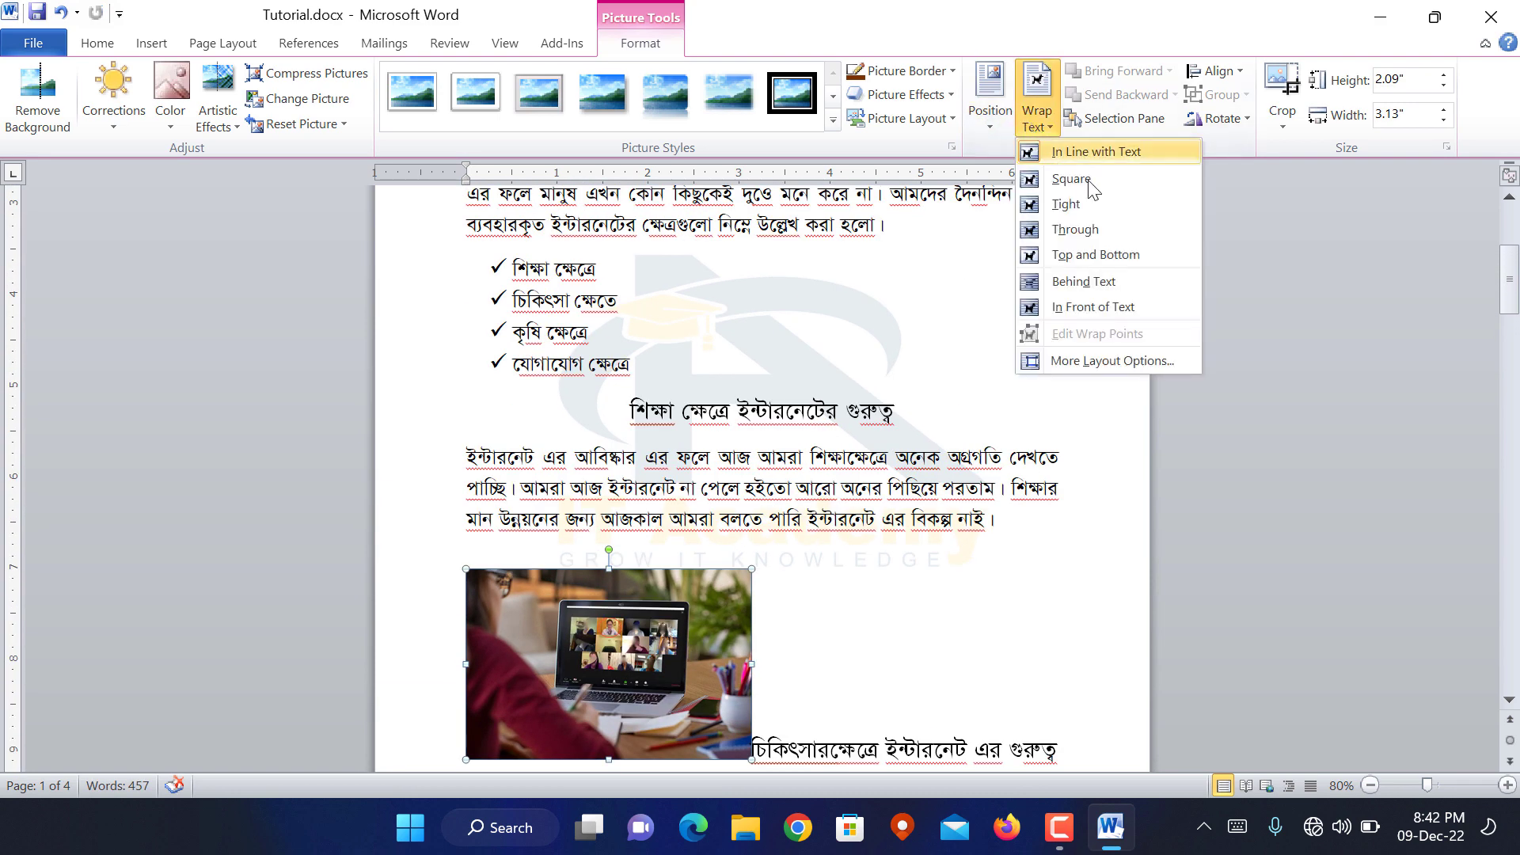
{"action": "left_click", "coordinate": [1066, 204]}
{"action": "left_click_drag", "start_coordinate": [661, 638], "coordinate": [856, 635]}
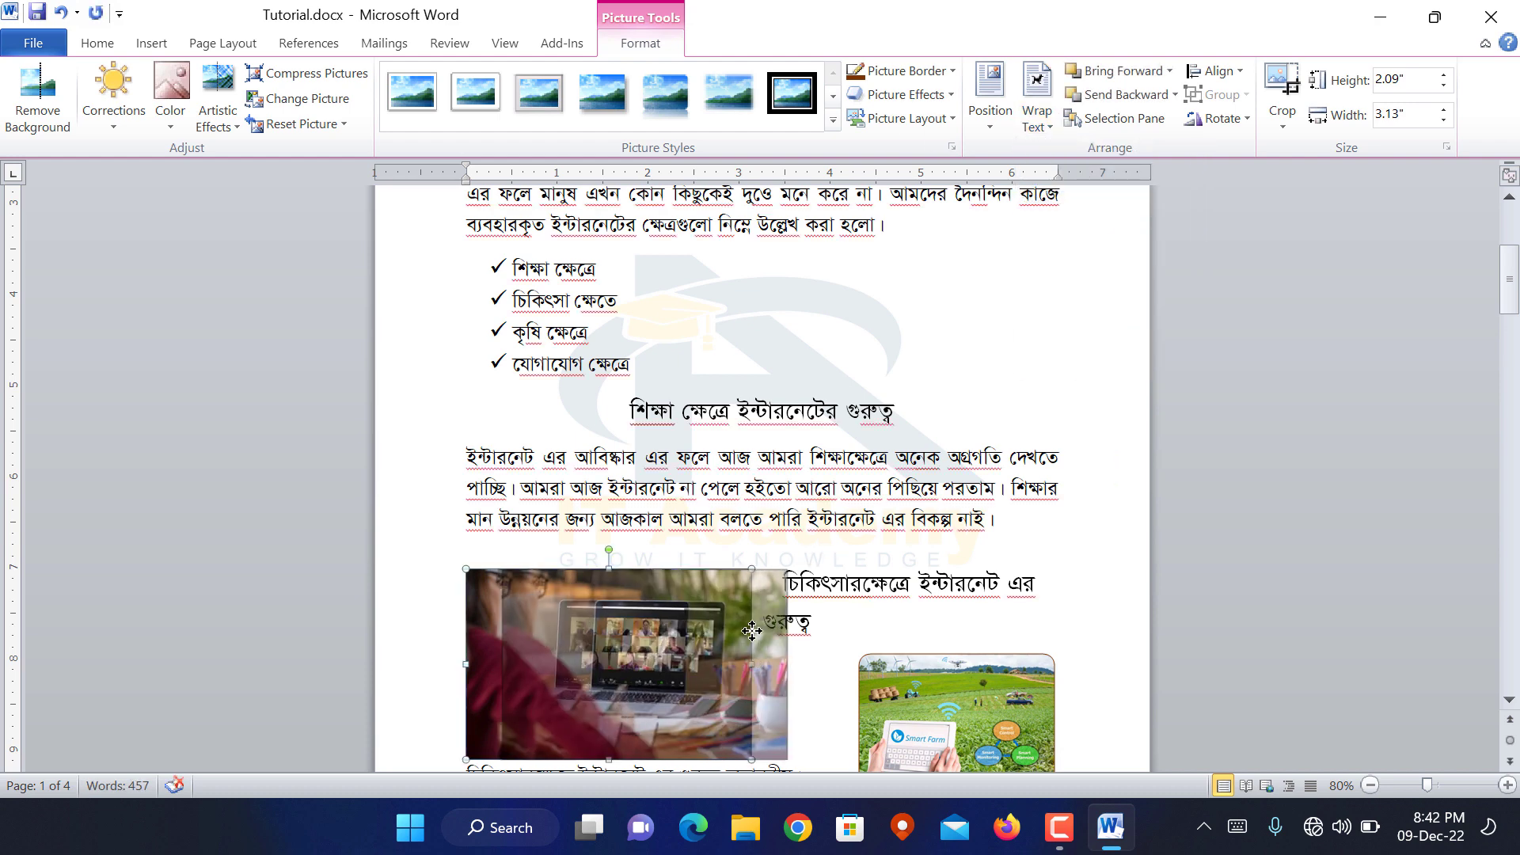
{"action": "scroll", "coordinate": [824, 565], "scroll_direction": "down", "scroll_amount": 1}
{"action": "scroll", "coordinate": [834, 424], "scroll_direction": "down", "scroll_amount": 3}
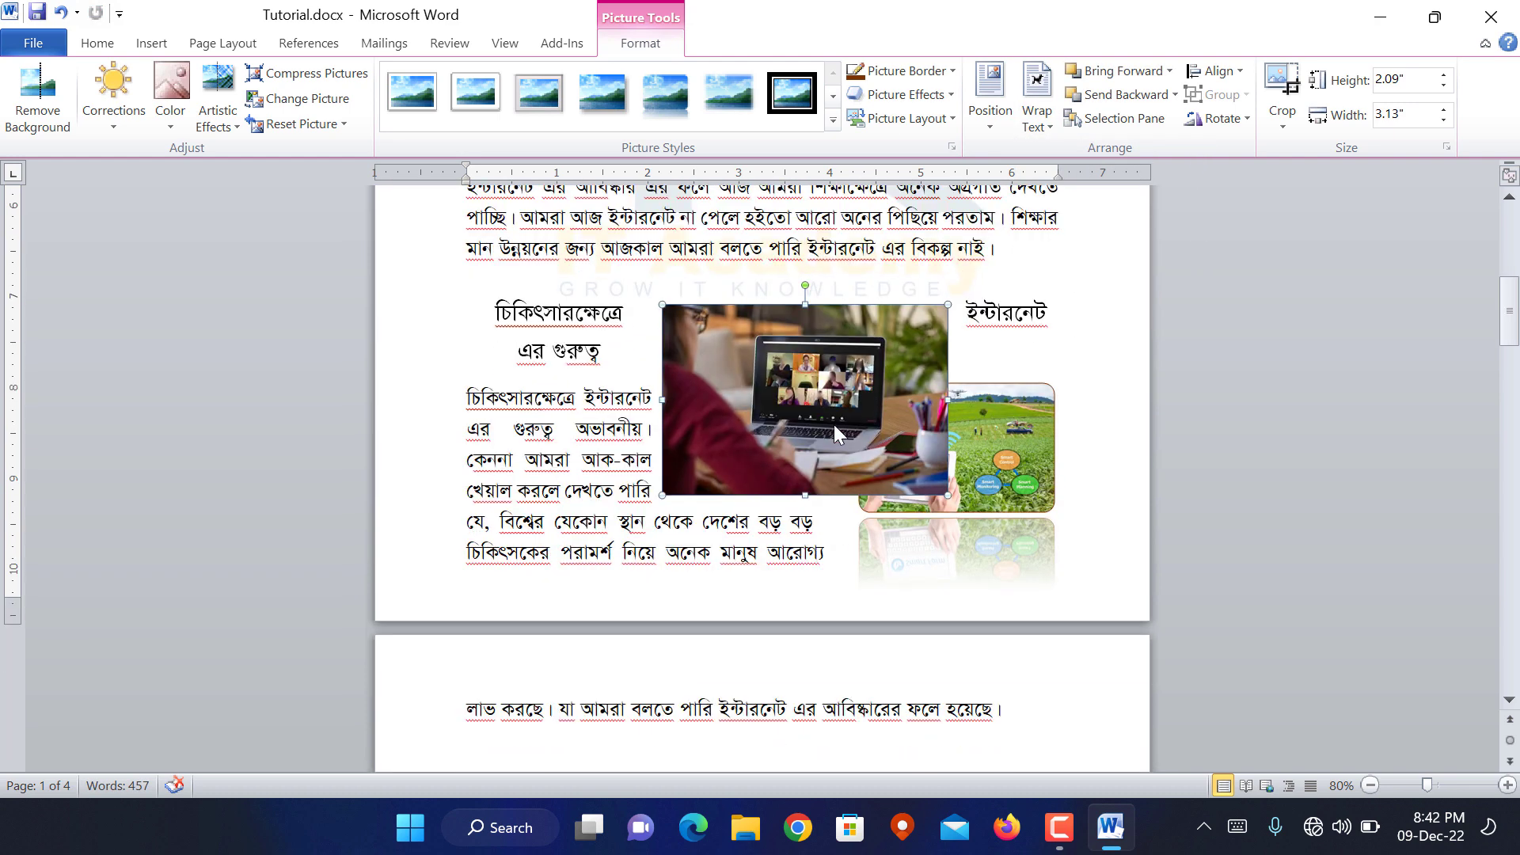
Select the overlapping farm and laptop pictures and send the farm picture back a layer
{"action": "left_click", "coordinate": [992, 449]}
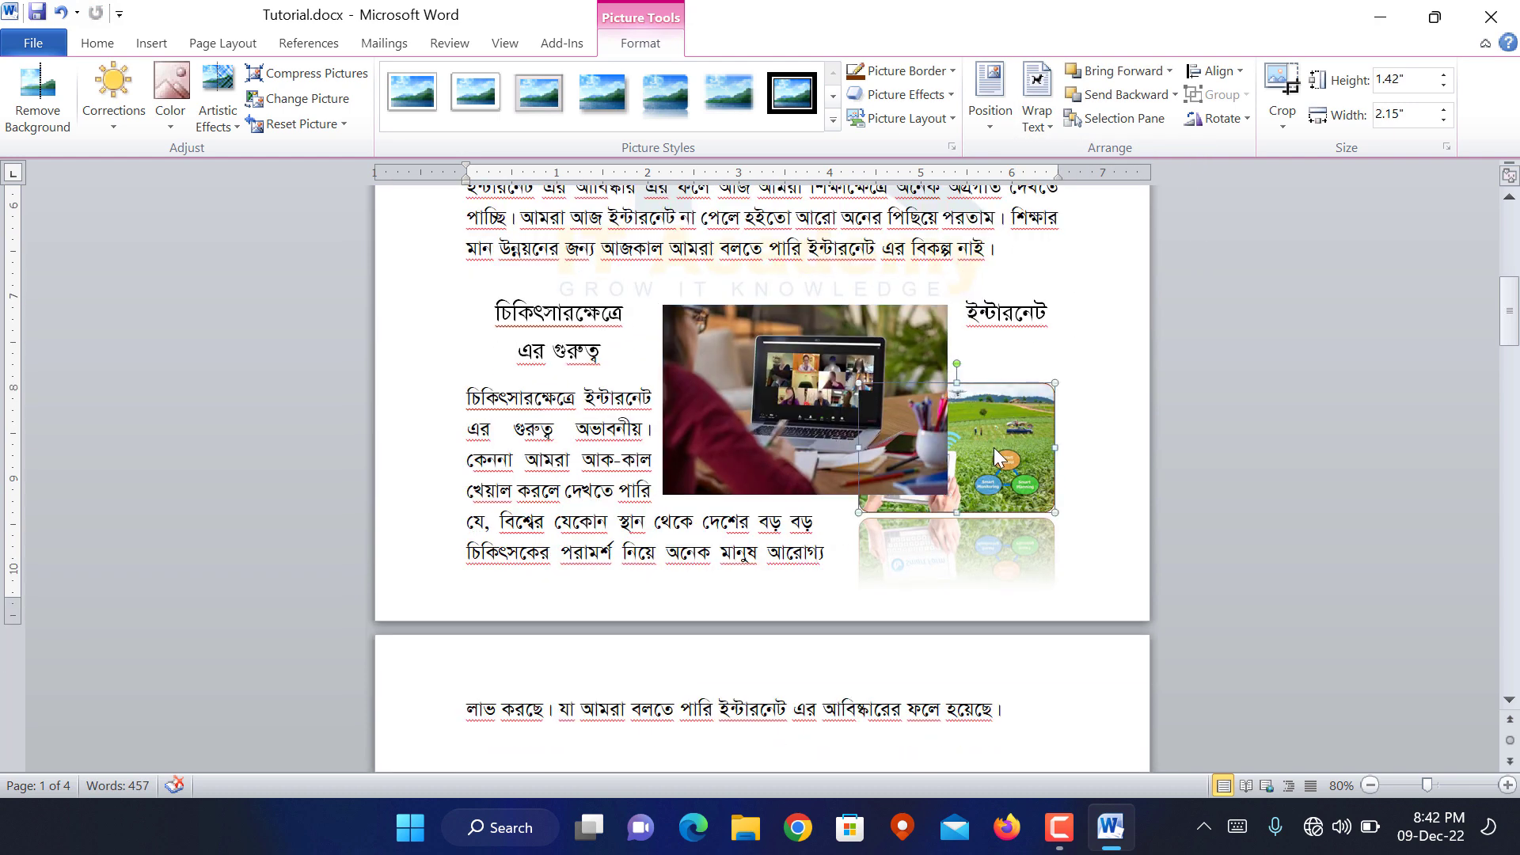
{"action": "left_click", "coordinate": [842, 388]}
{"action": "left_click", "coordinate": [1003, 434]}
{"action": "left_click", "coordinate": [833, 386]}
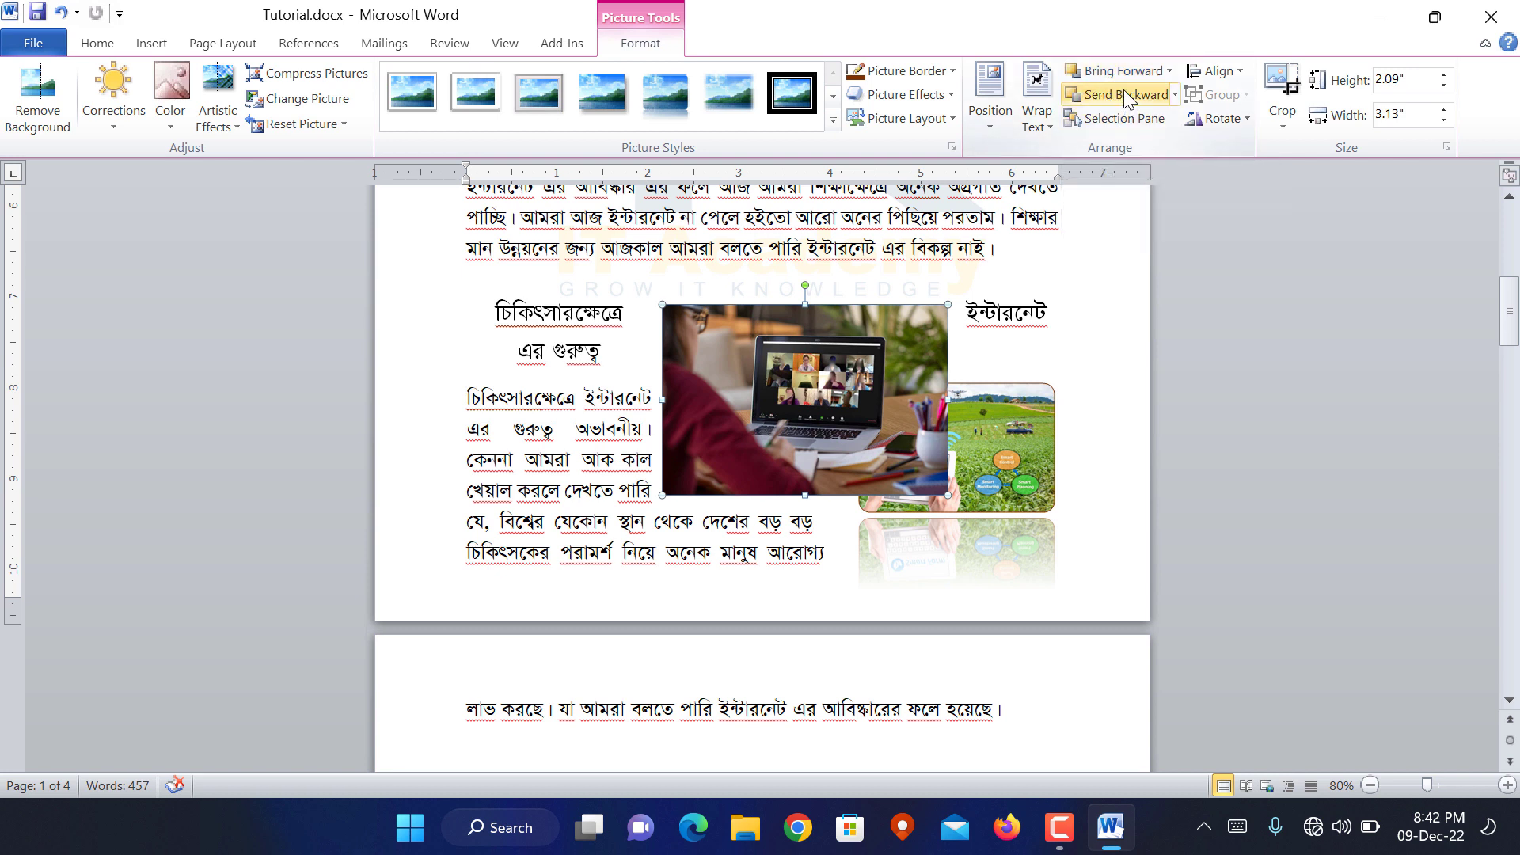
{"action": "left_click", "coordinate": [1020, 435]}
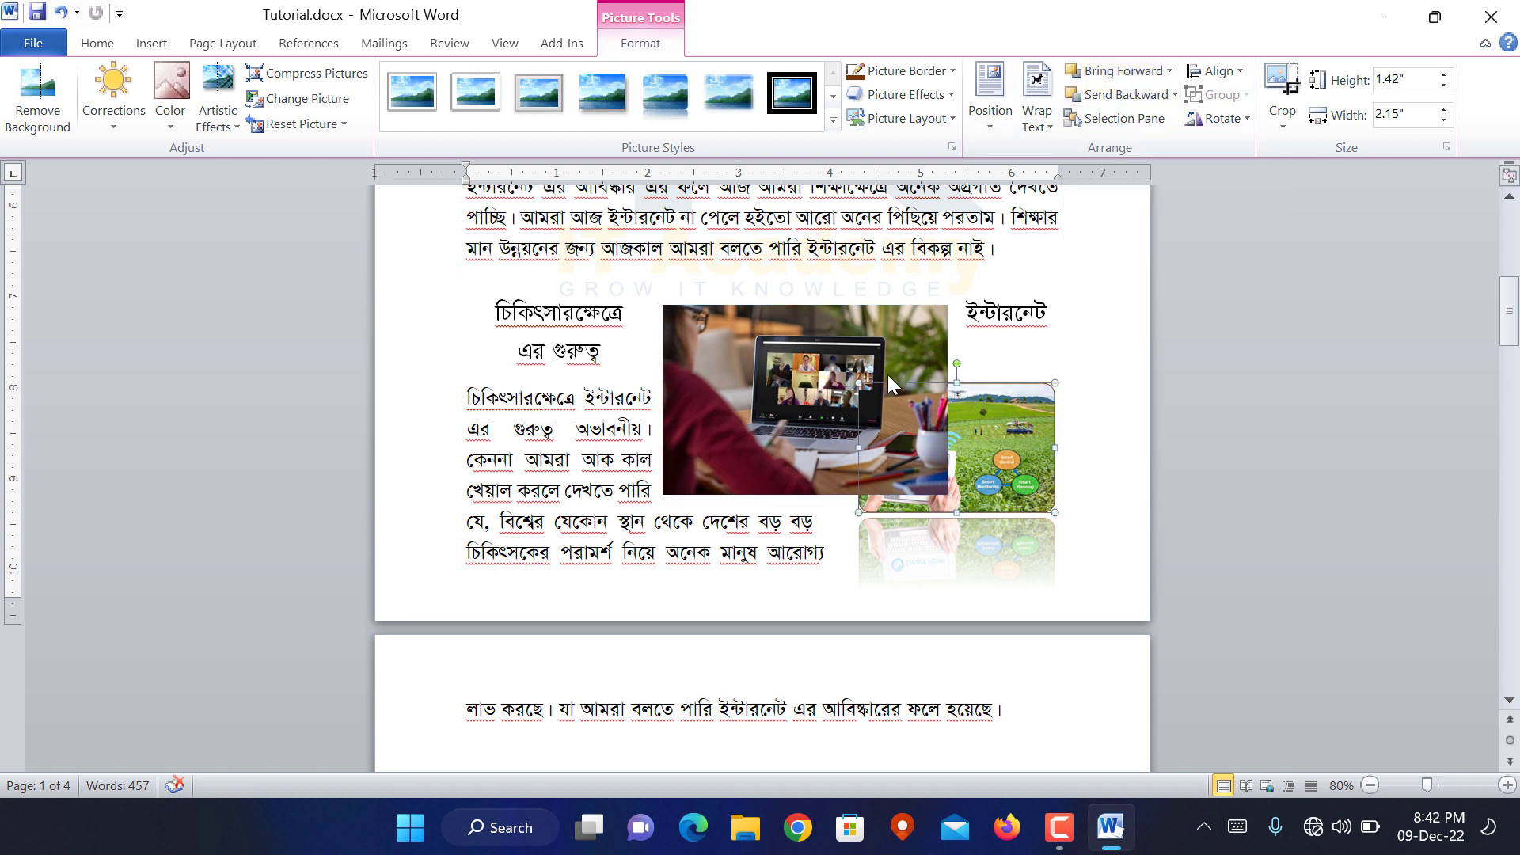
{"action": "left_click", "coordinate": [884, 394]}
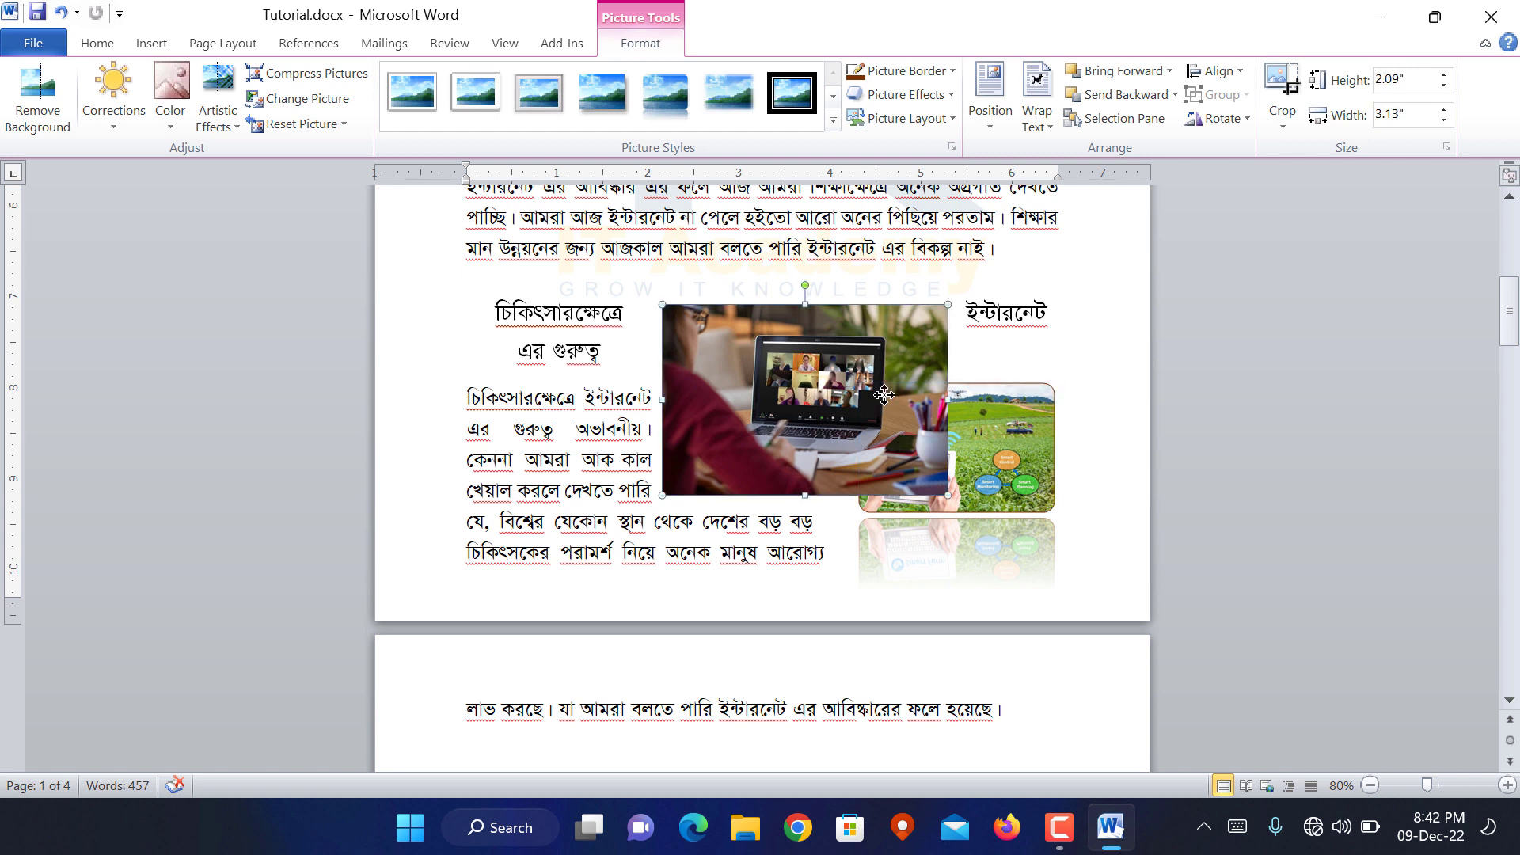
{"action": "left_click", "coordinate": [1022, 449]}
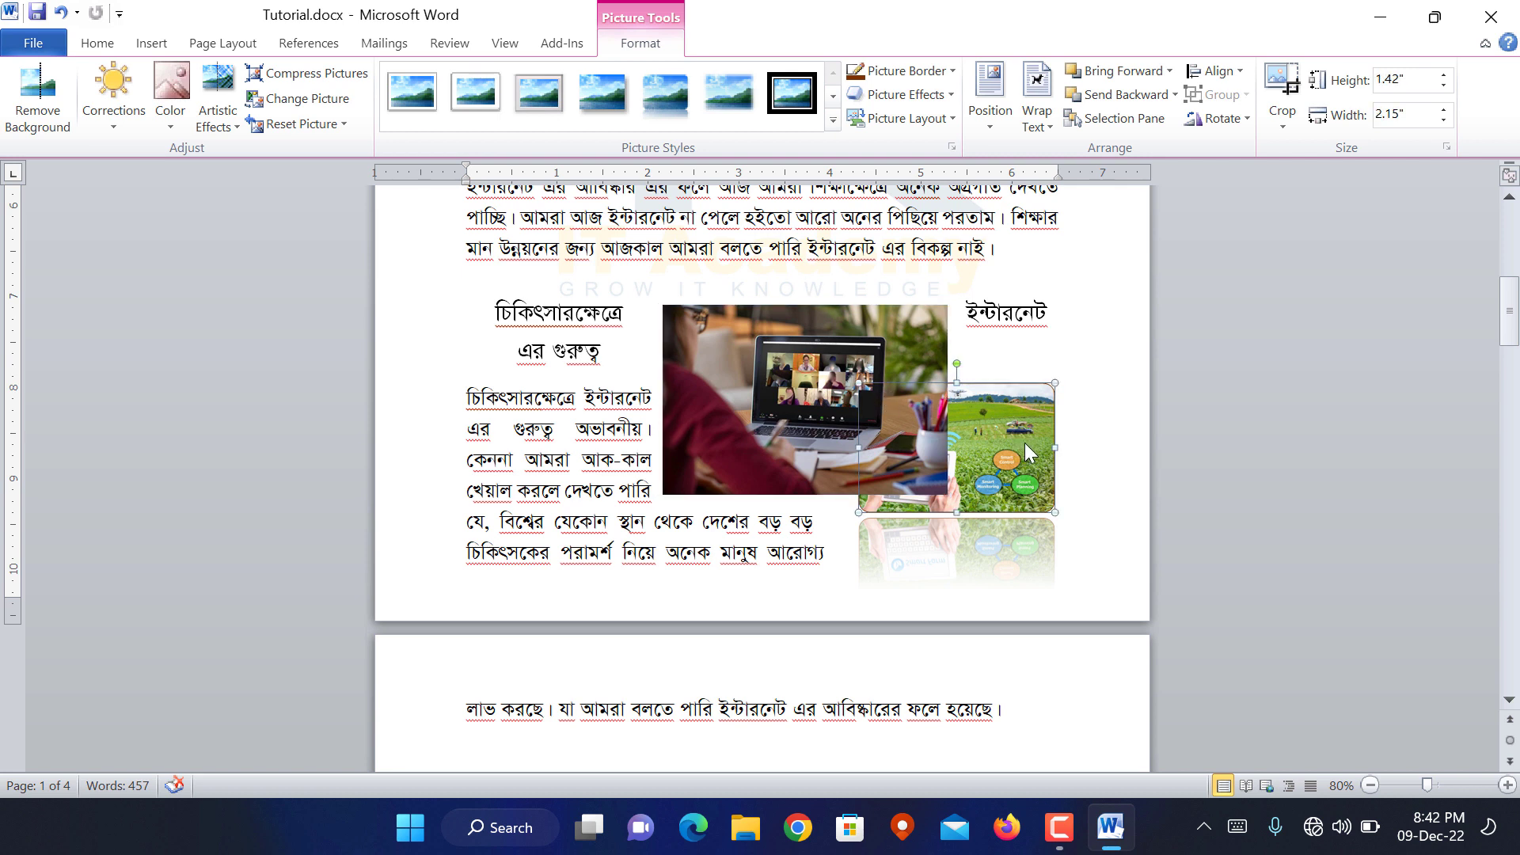
{"action": "left_click", "coordinate": [1135, 101]}
Send the laptop picture backward so the farm picture sits in front of it
{"action": "left_click", "coordinate": [885, 307]}
{"action": "left_click", "coordinate": [1133, 93]}
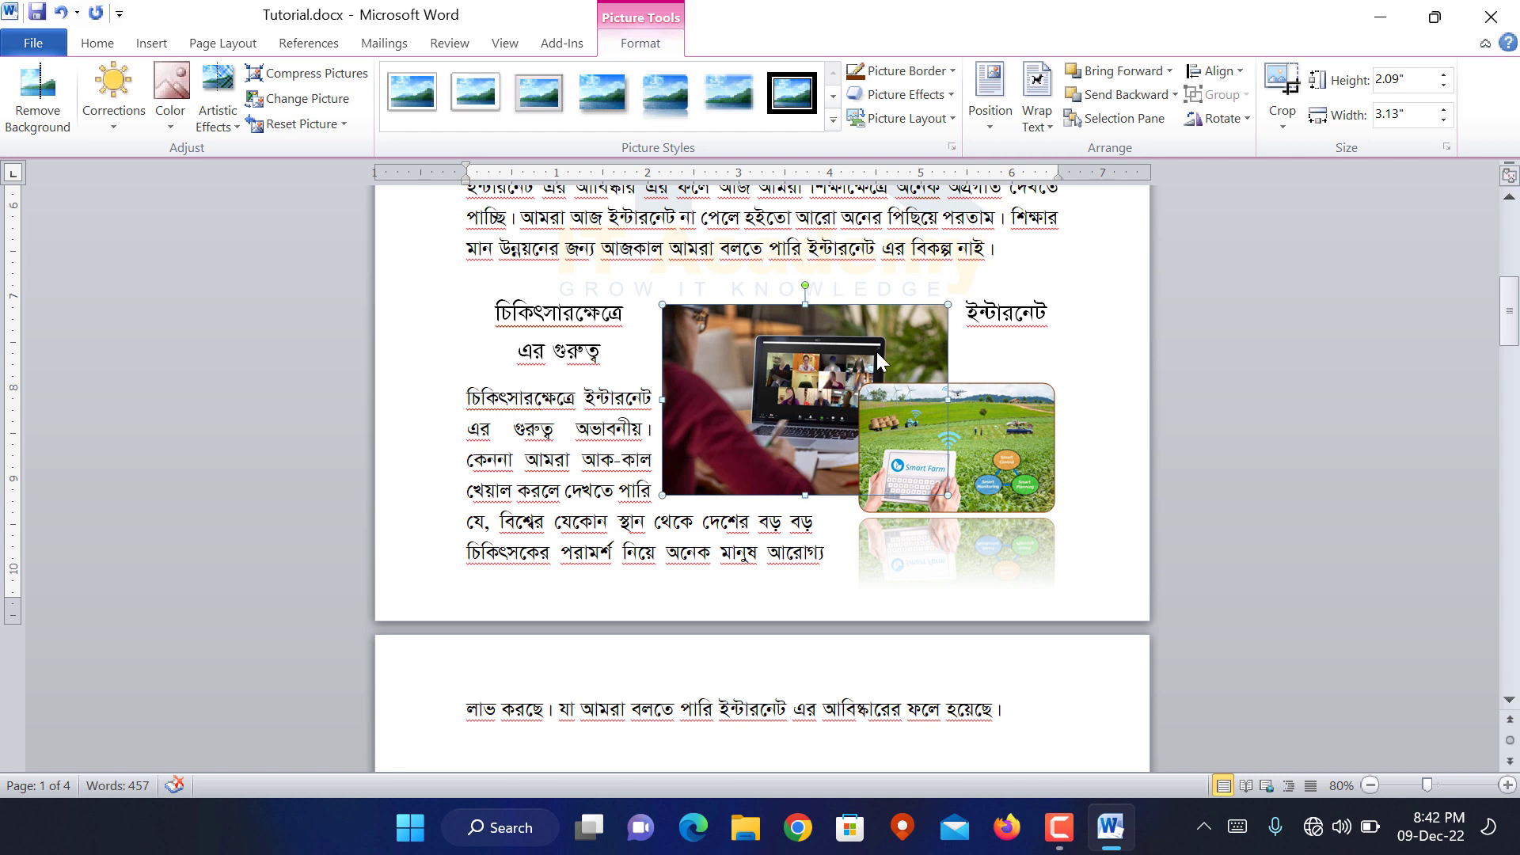
{"action": "left_click", "coordinate": [1104, 83]}
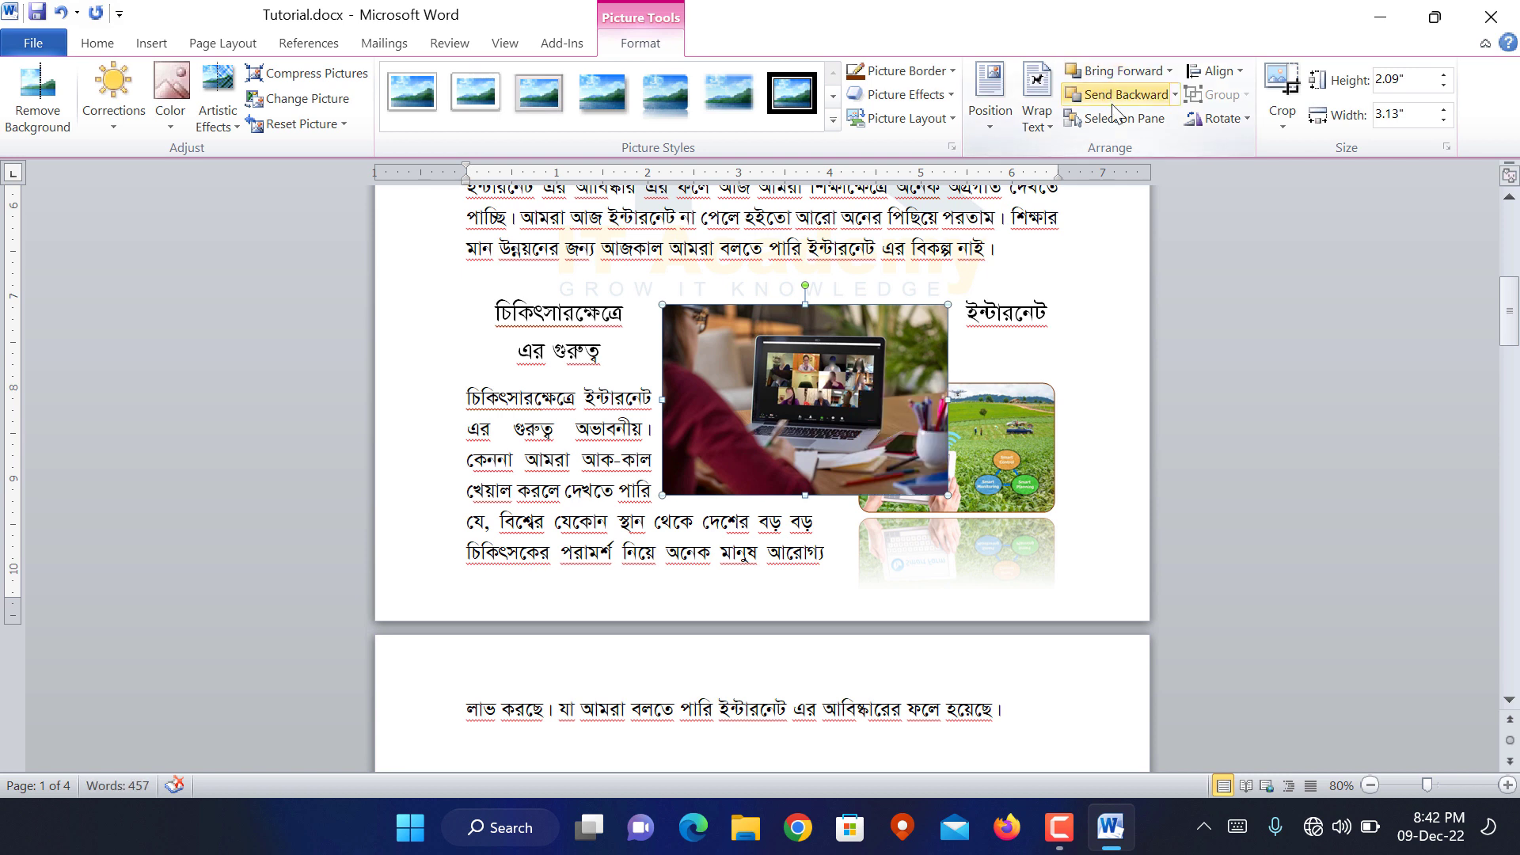
{"action": "left_click", "coordinate": [1112, 97]}
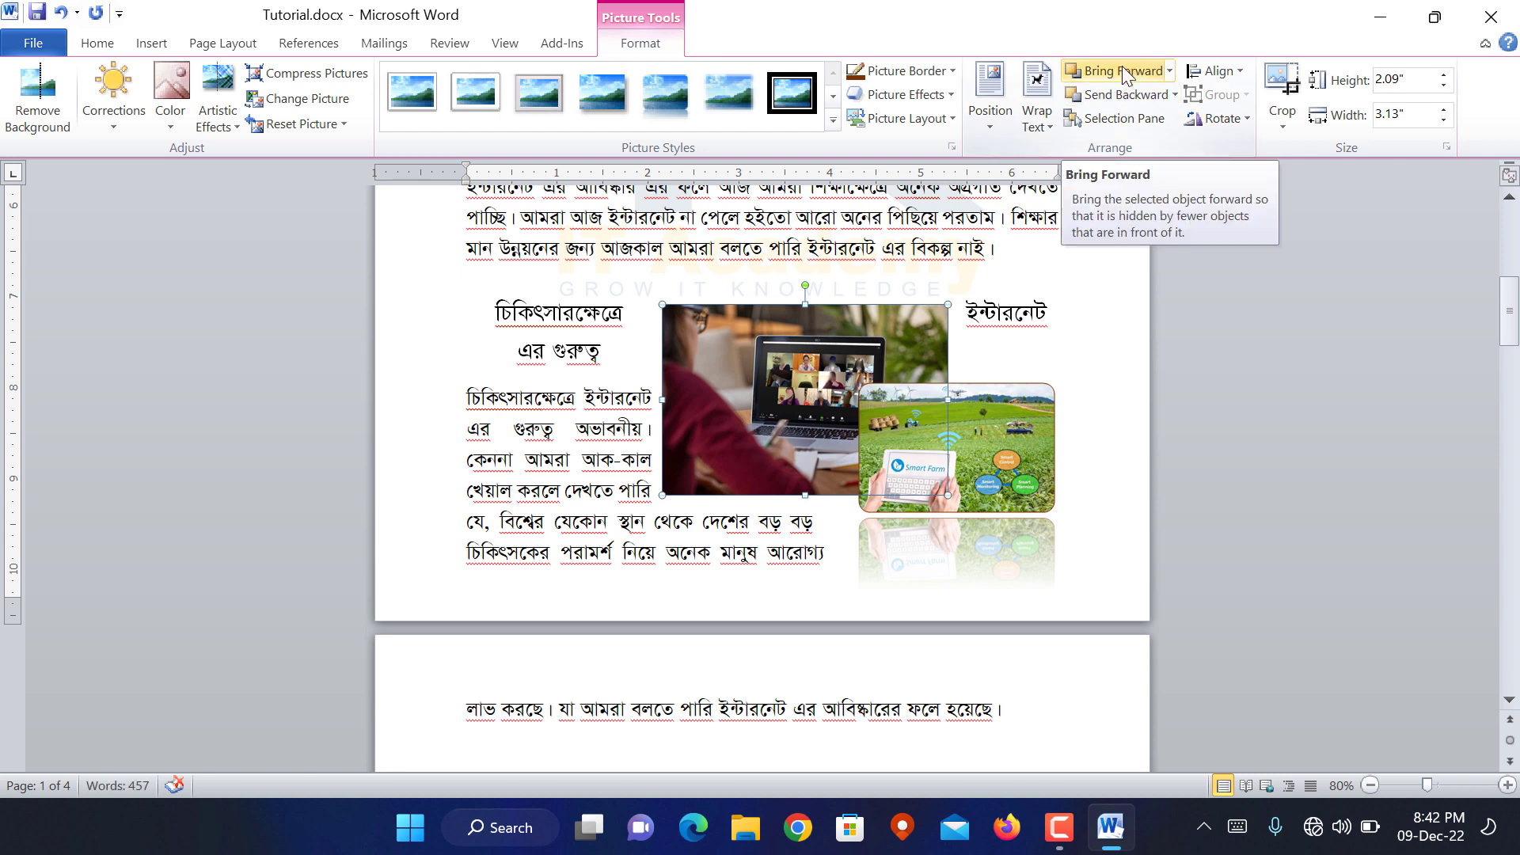
{"action": "left_click", "coordinate": [1123, 65]}
{"action": "left_click", "coordinate": [1132, 89]}
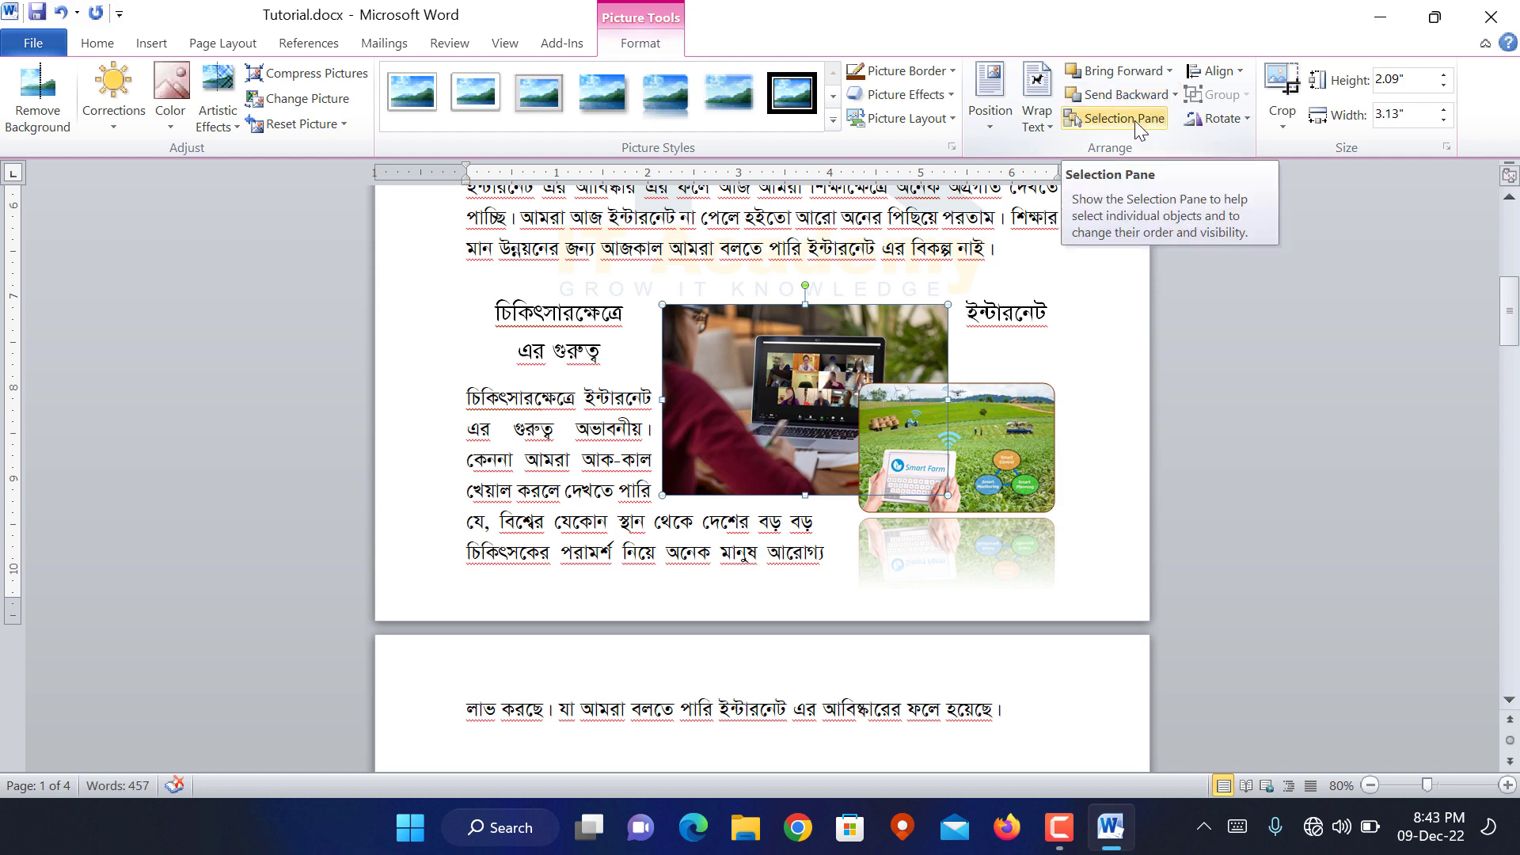
{"action": "left_click", "coordinate": [1134, 121]}
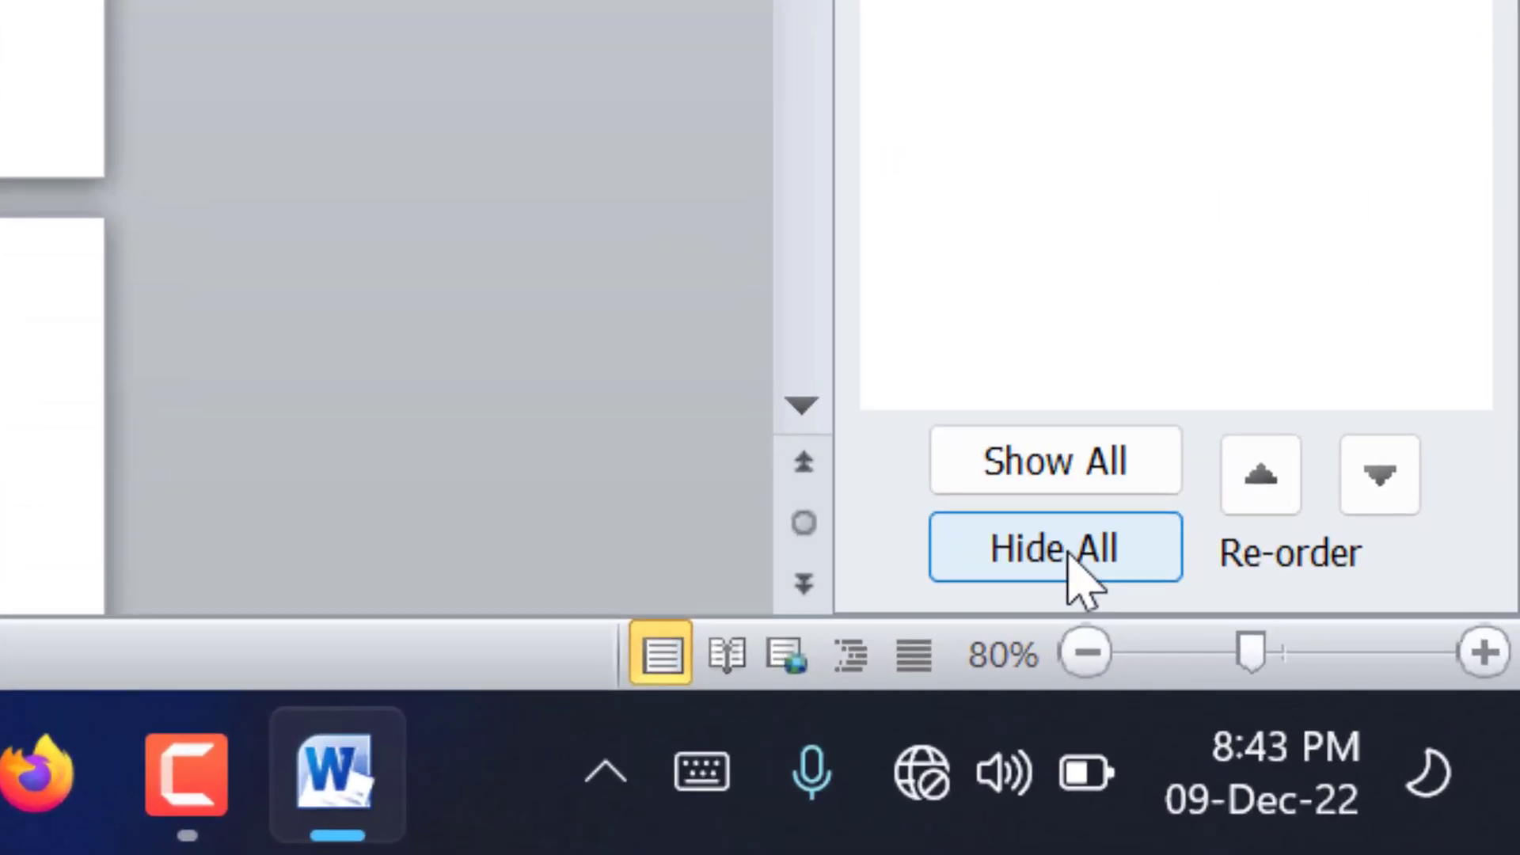
{"action": "left_click", "coordinate": [1070, 552]}
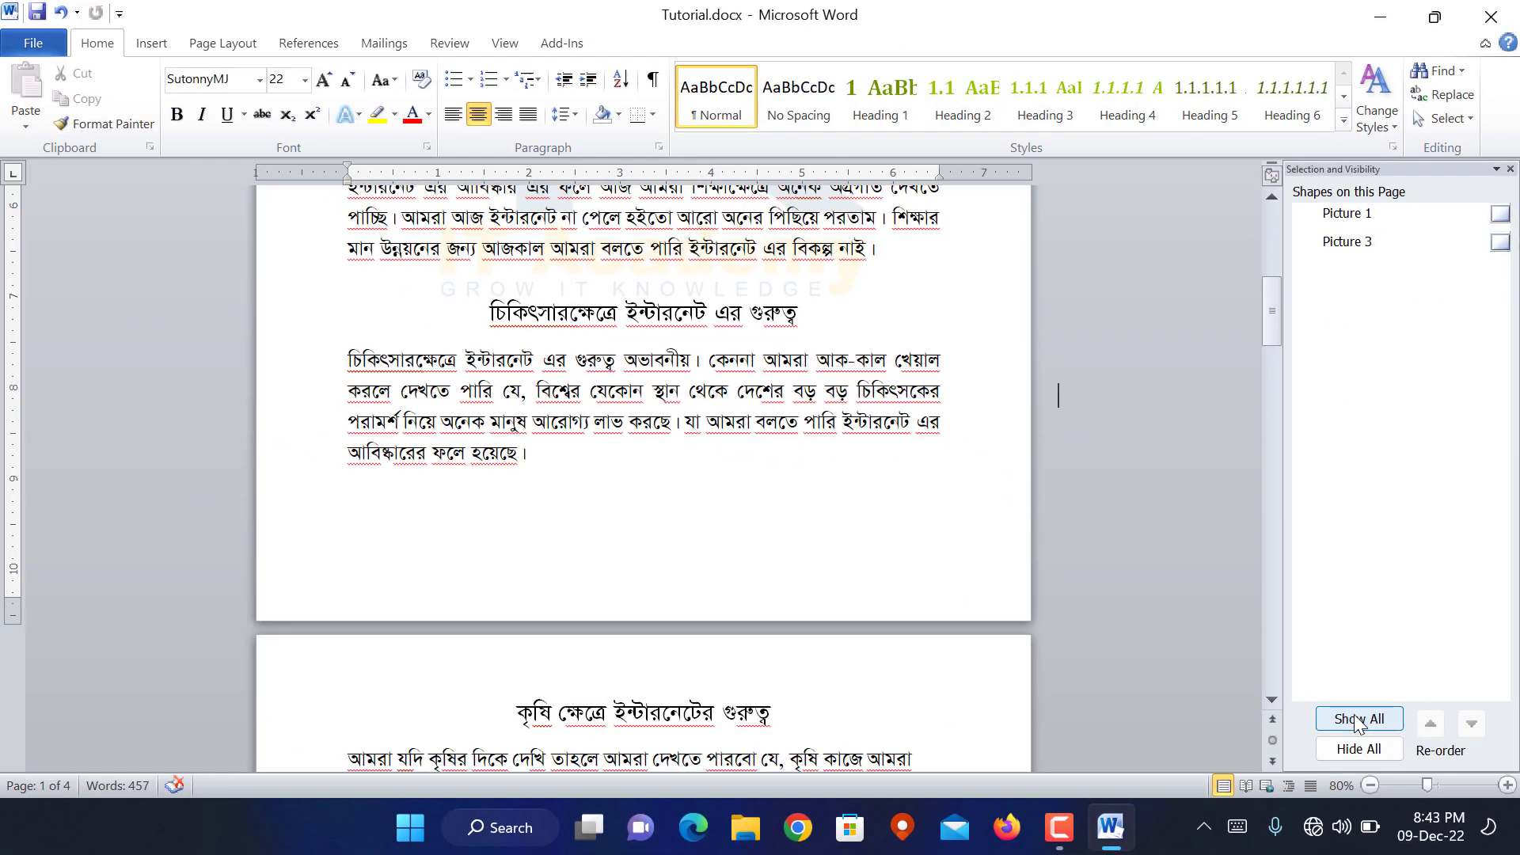
{"action": "left_click", "coordinate": [1356, 720]}
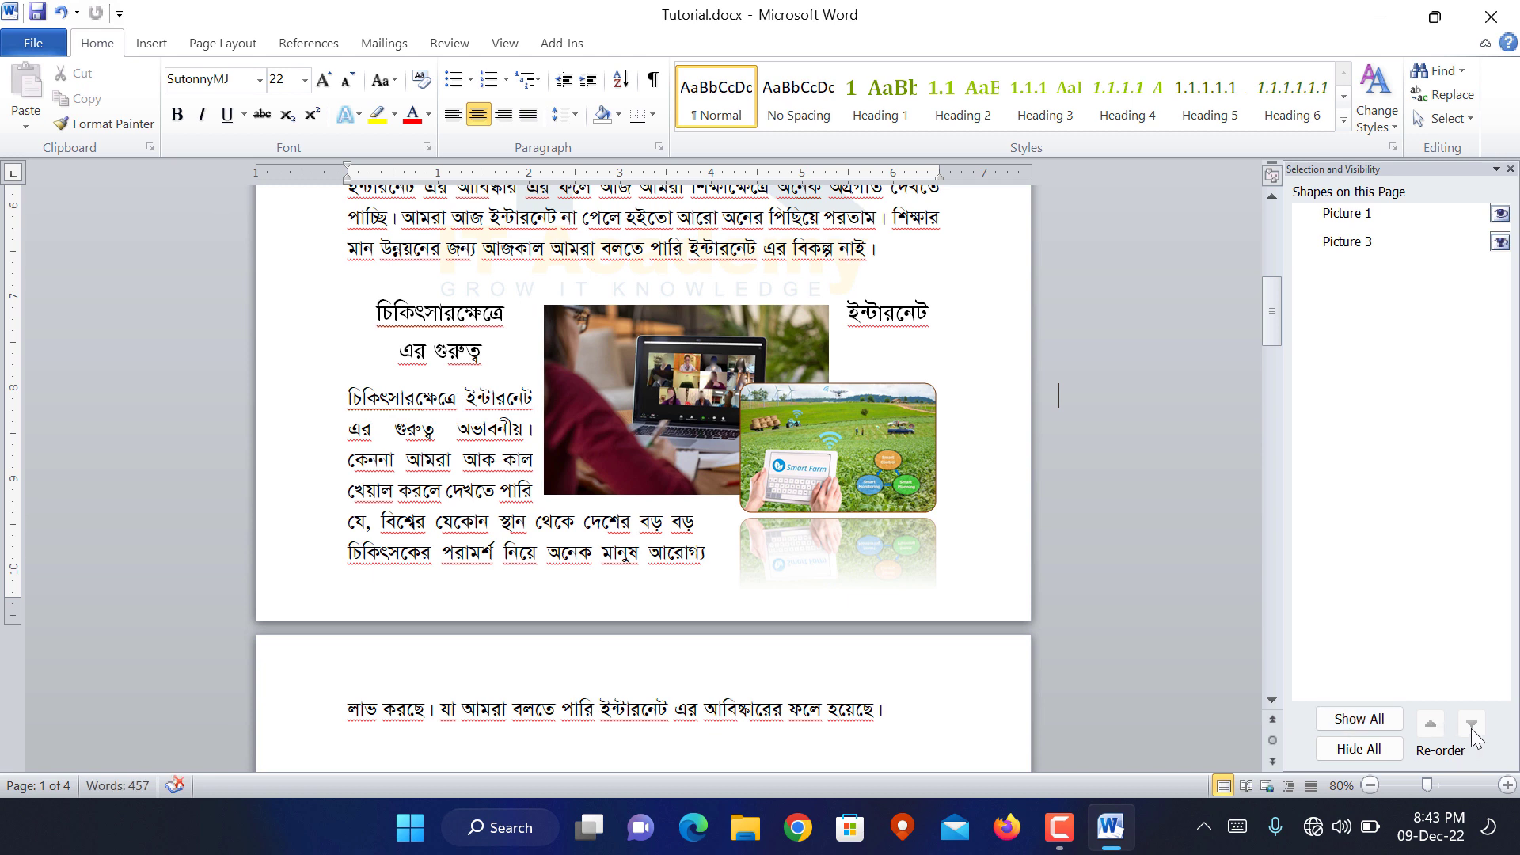
{"action": "left_click", "coordinate": [887, 431]}
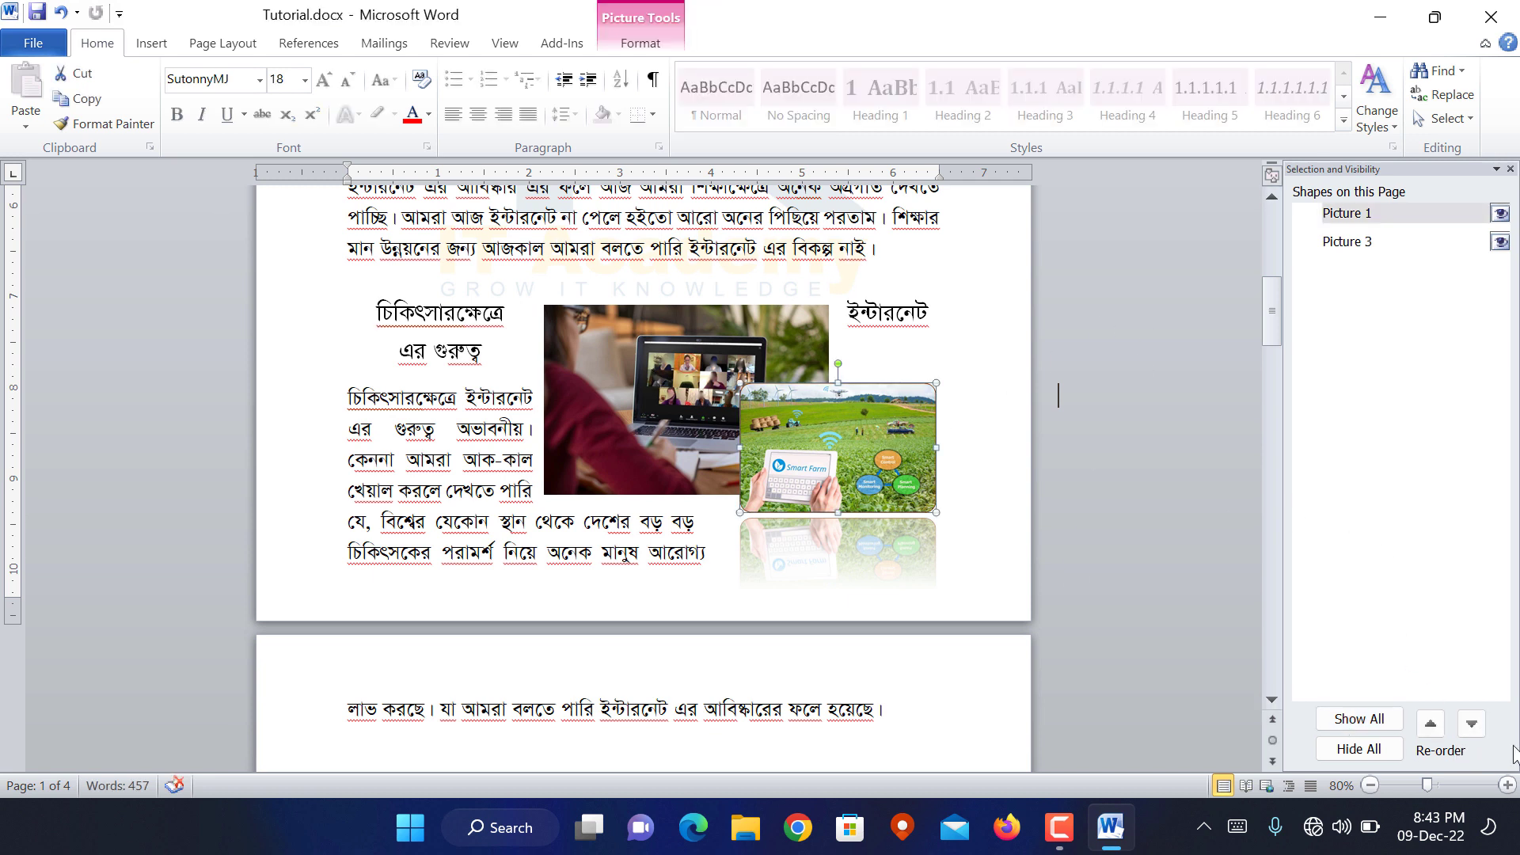
{"action": "left_click", "coordinate": [1471, 723]}
{"action": "left_click", "coordinate": [1430, 723]}
{"action": "left_click", "coordinate": [1472, 723]}
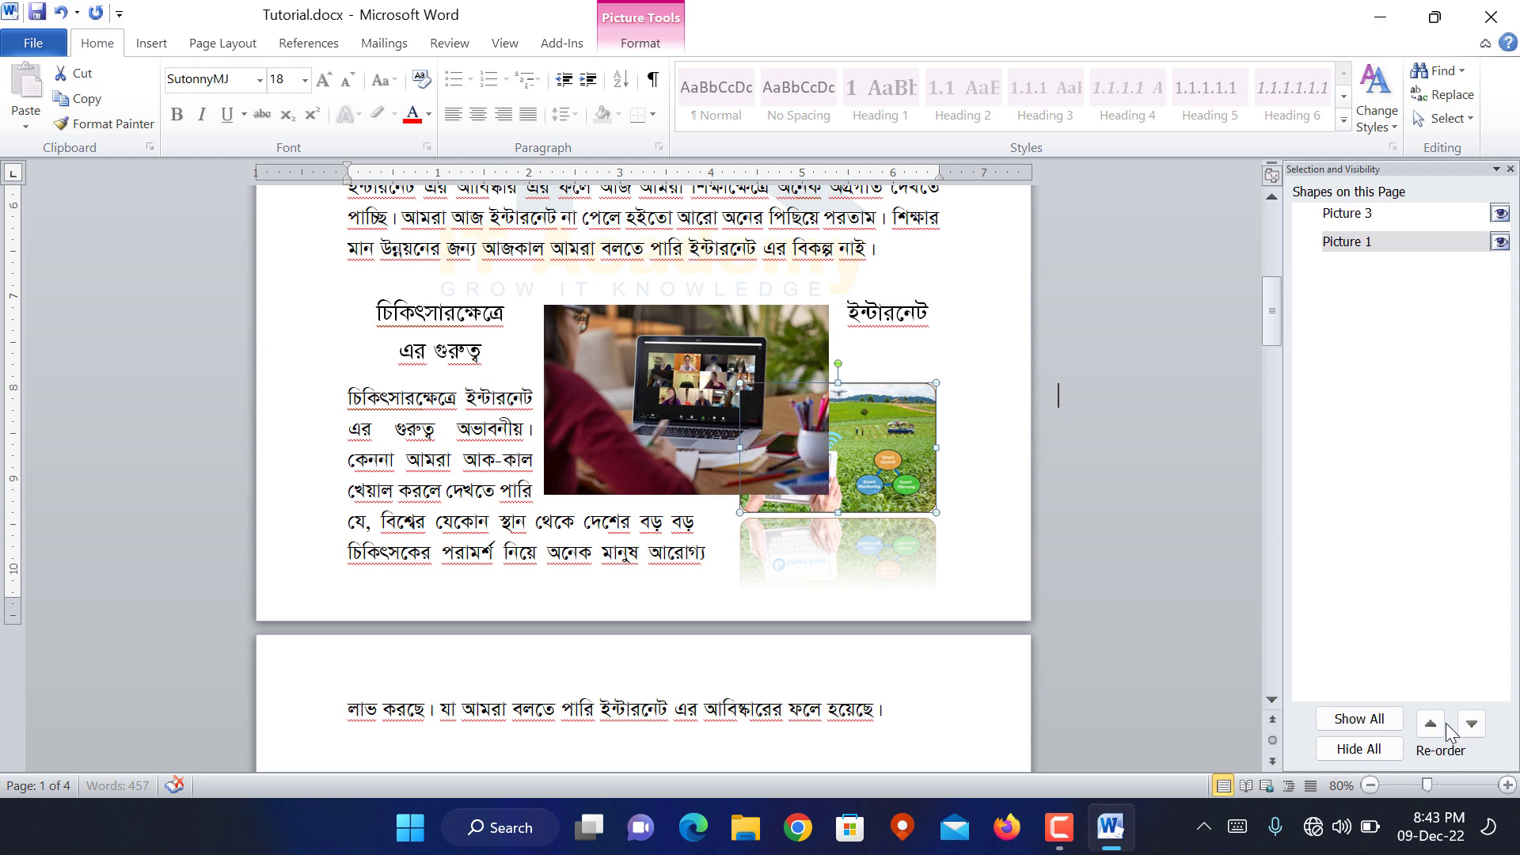
{"action": "left_click", "coordinate": [1430, 723]}
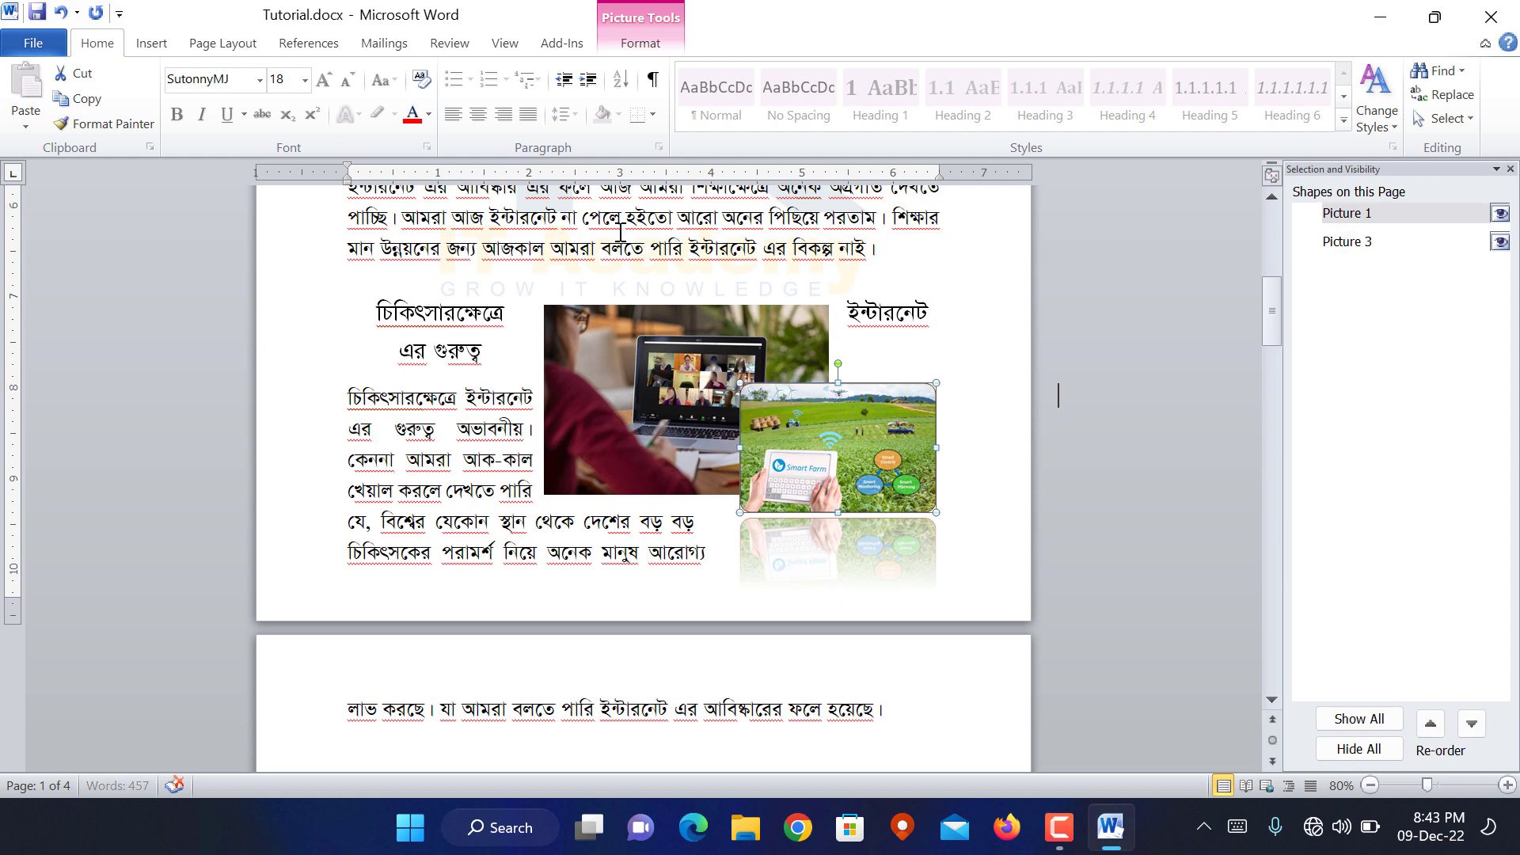
{"action": "left_click", "coordinate": [643, 52]}
Align the farm picture left, then centre it horizontally and align it bottom
{"action": "left_click", "coordinate": [1510, 169]}
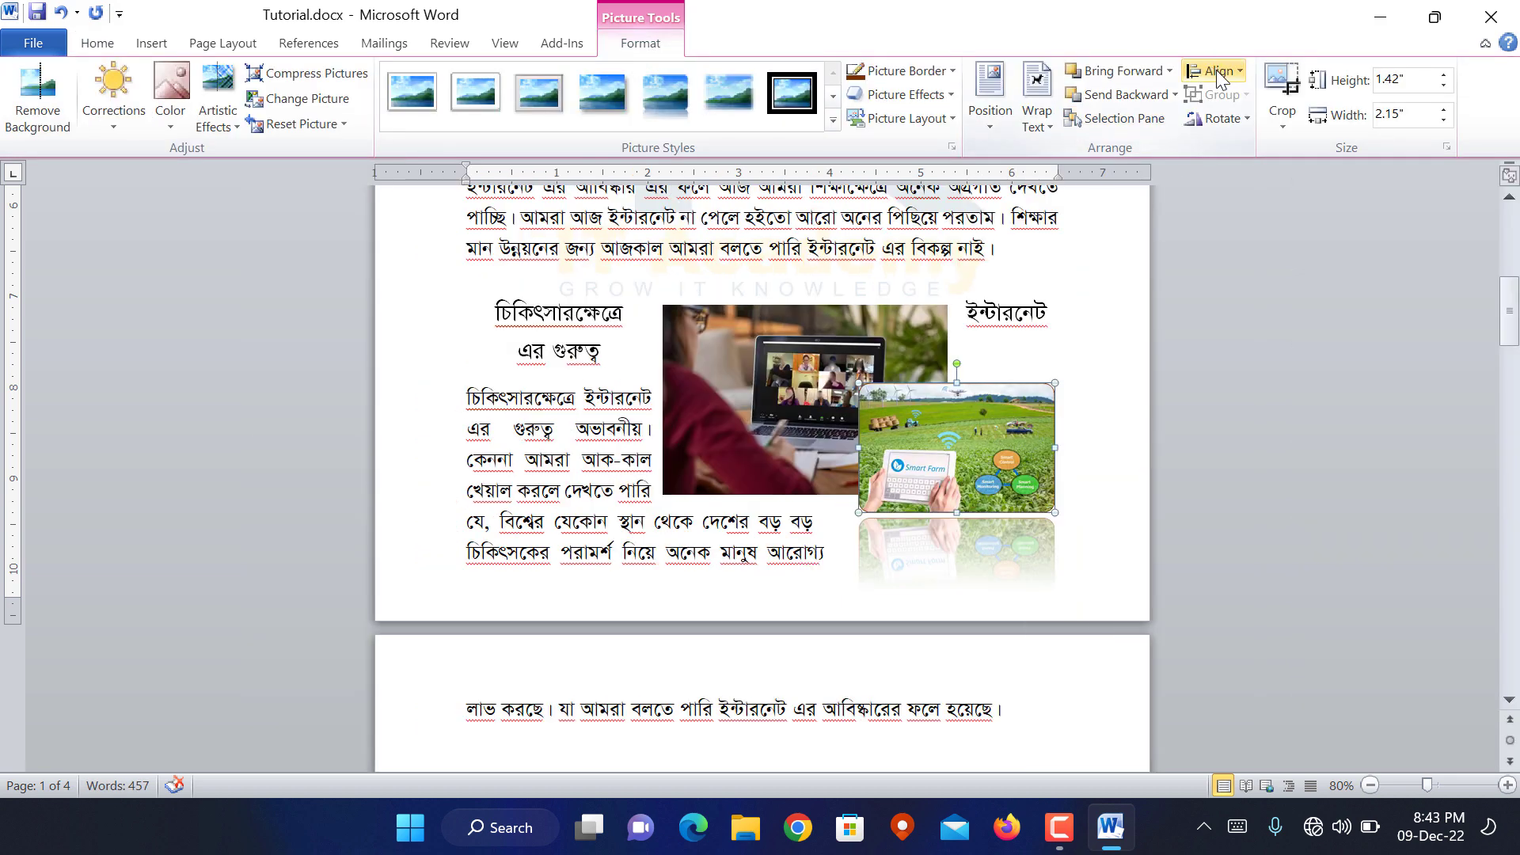
{"action": "left_click", "coordinate": [1218, 69]}
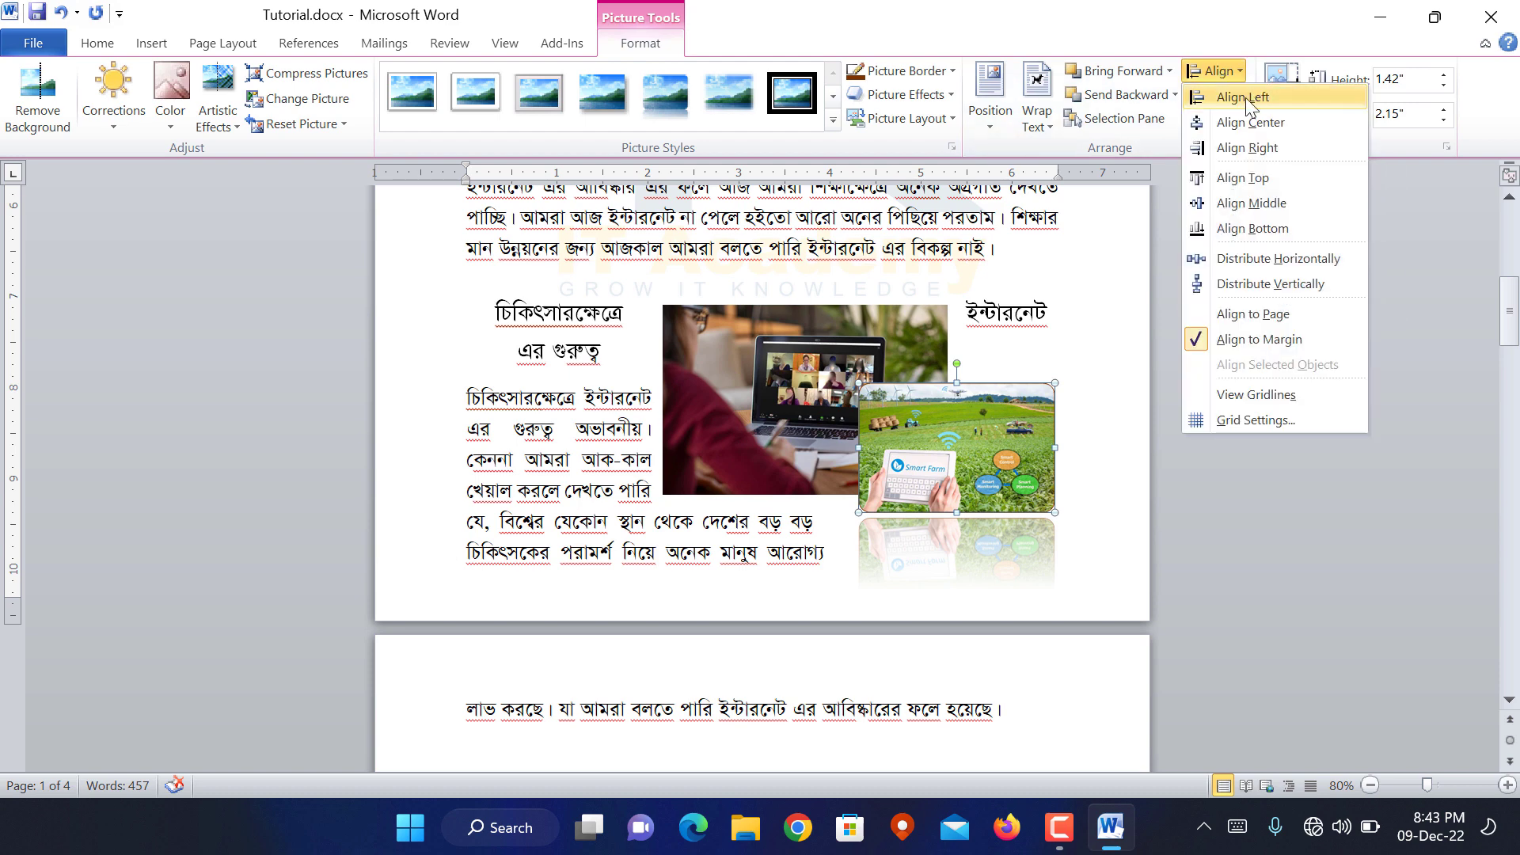
{"action": "left_click", "coordinate": [1236, 97]}
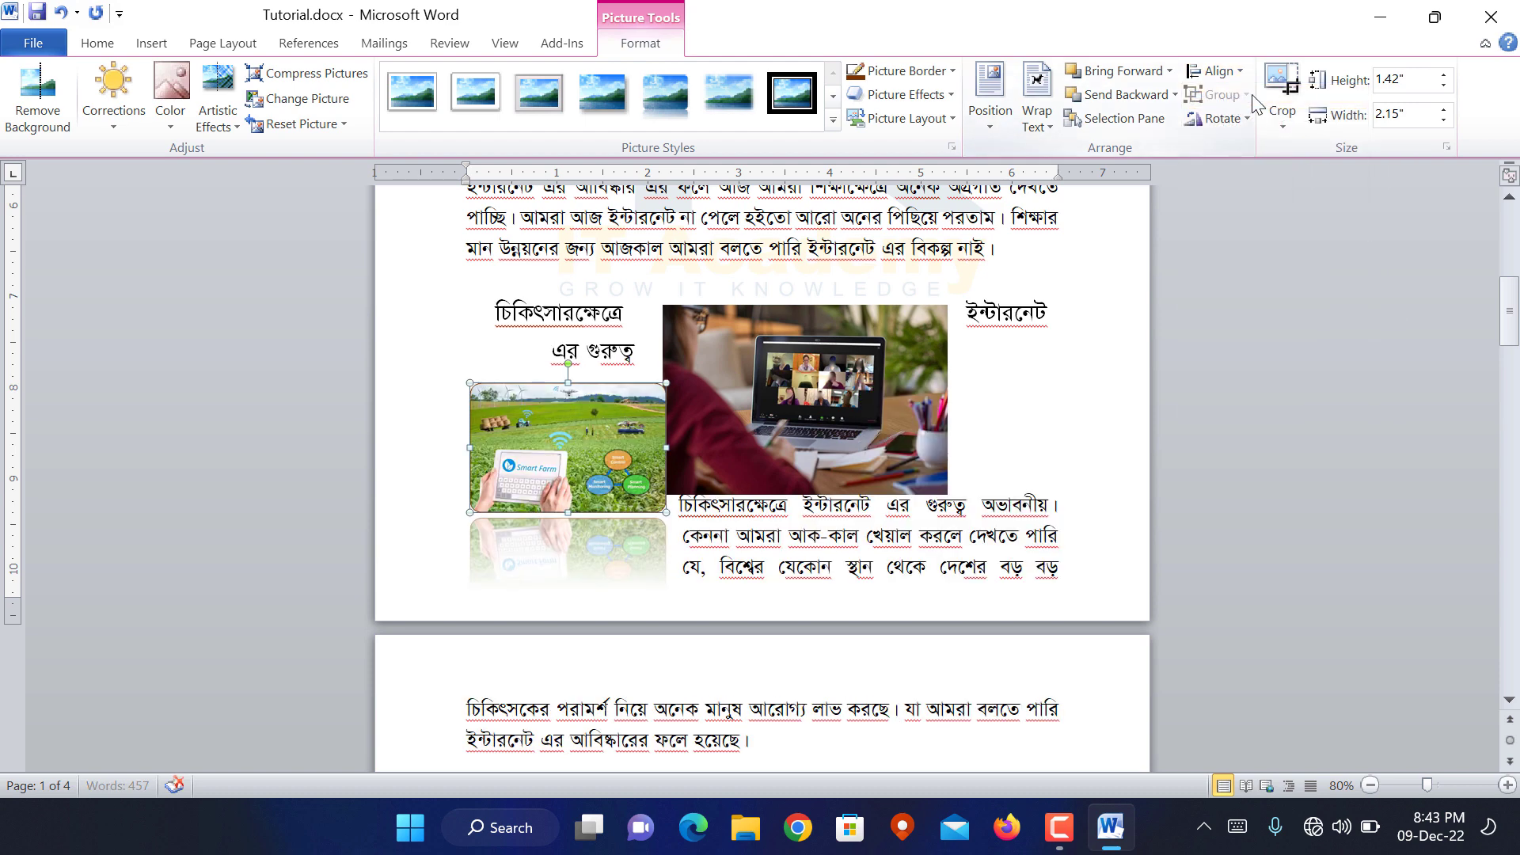
{"action": "left_click", "coordinate": [1223, 78]}
{"action": "left_click", "coordinate": [1283, 122]}
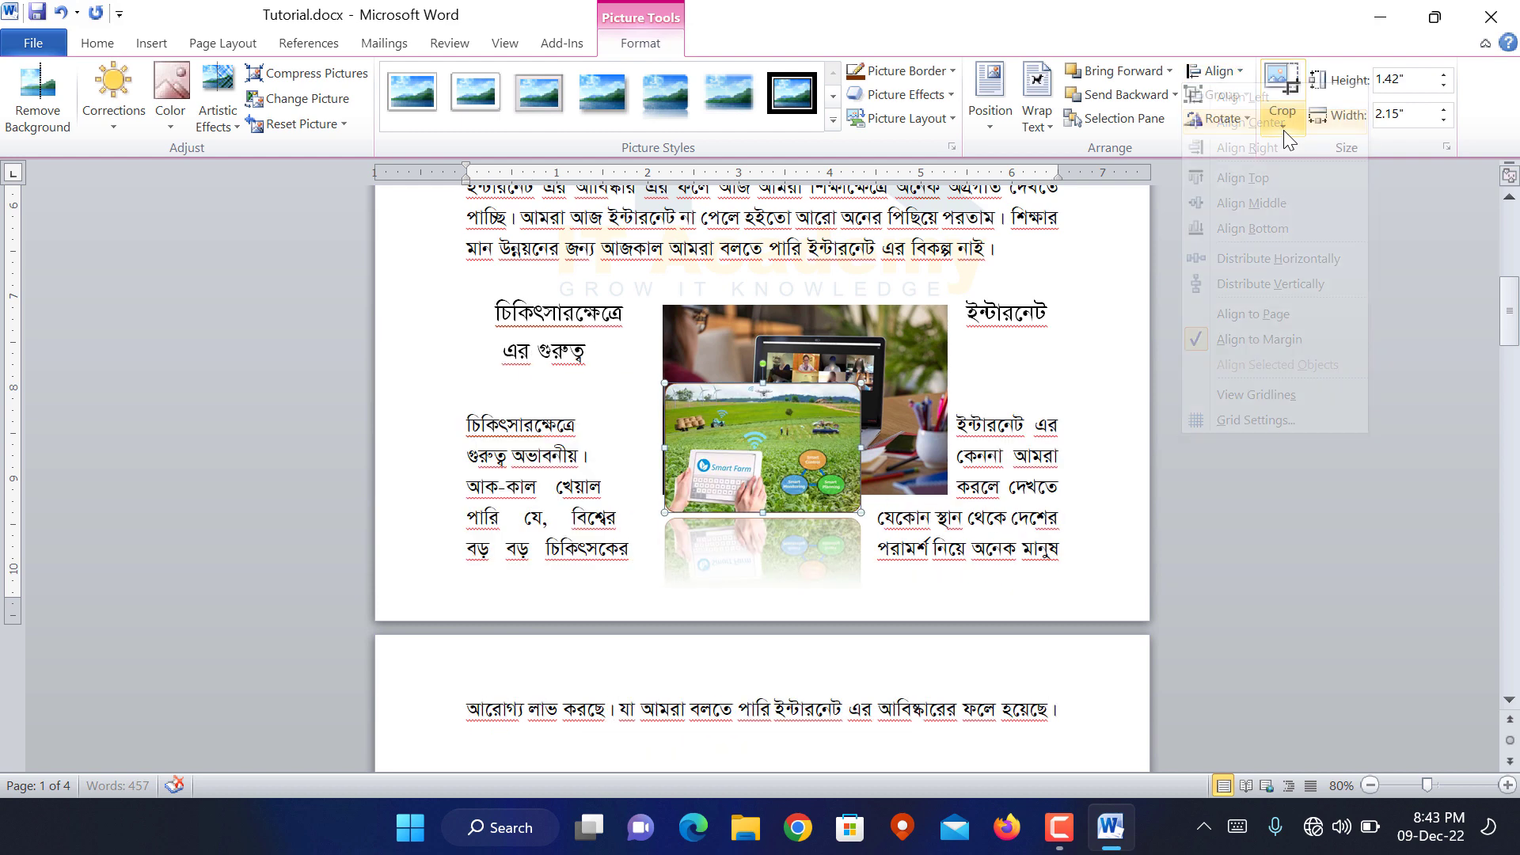
{"action": "left_click", "coordinate": [1221, 74]}
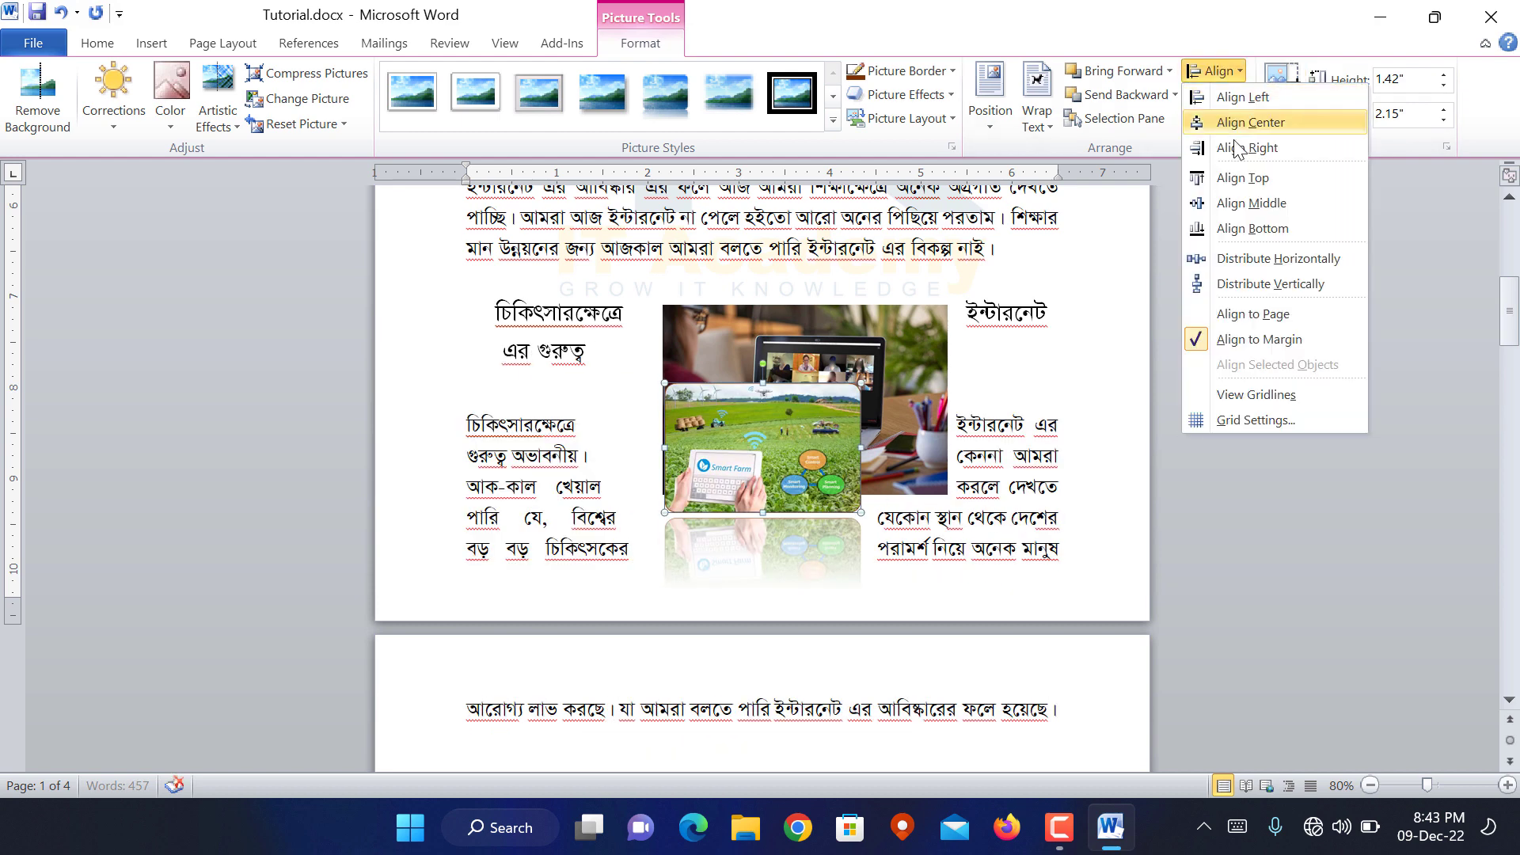
{"action": "left_click", "coordinate": [1283, 229]}
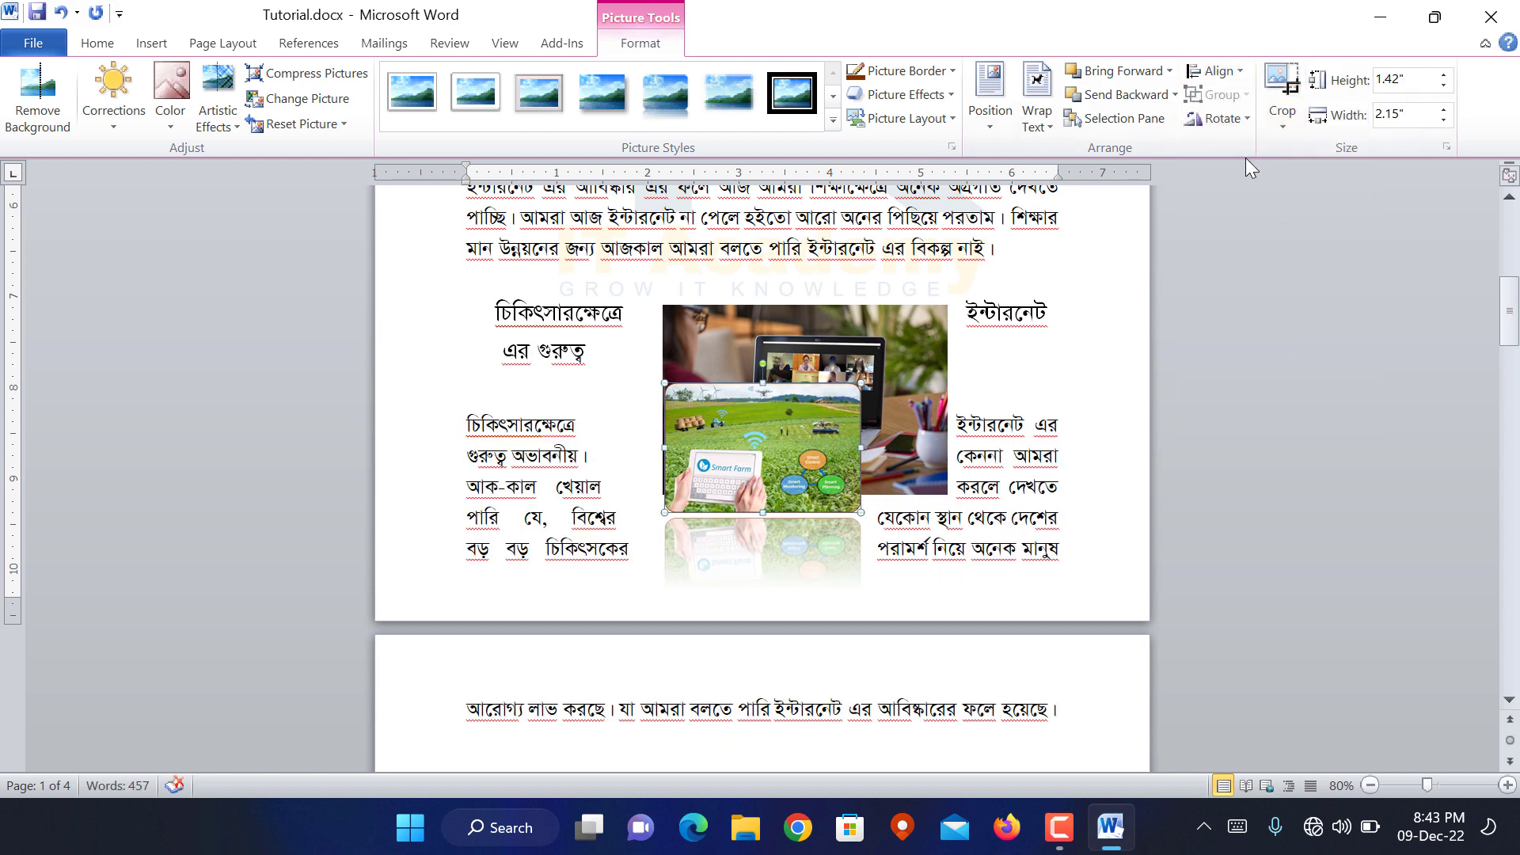
{"action": "left_click", "coordinate": [1226, 124]}
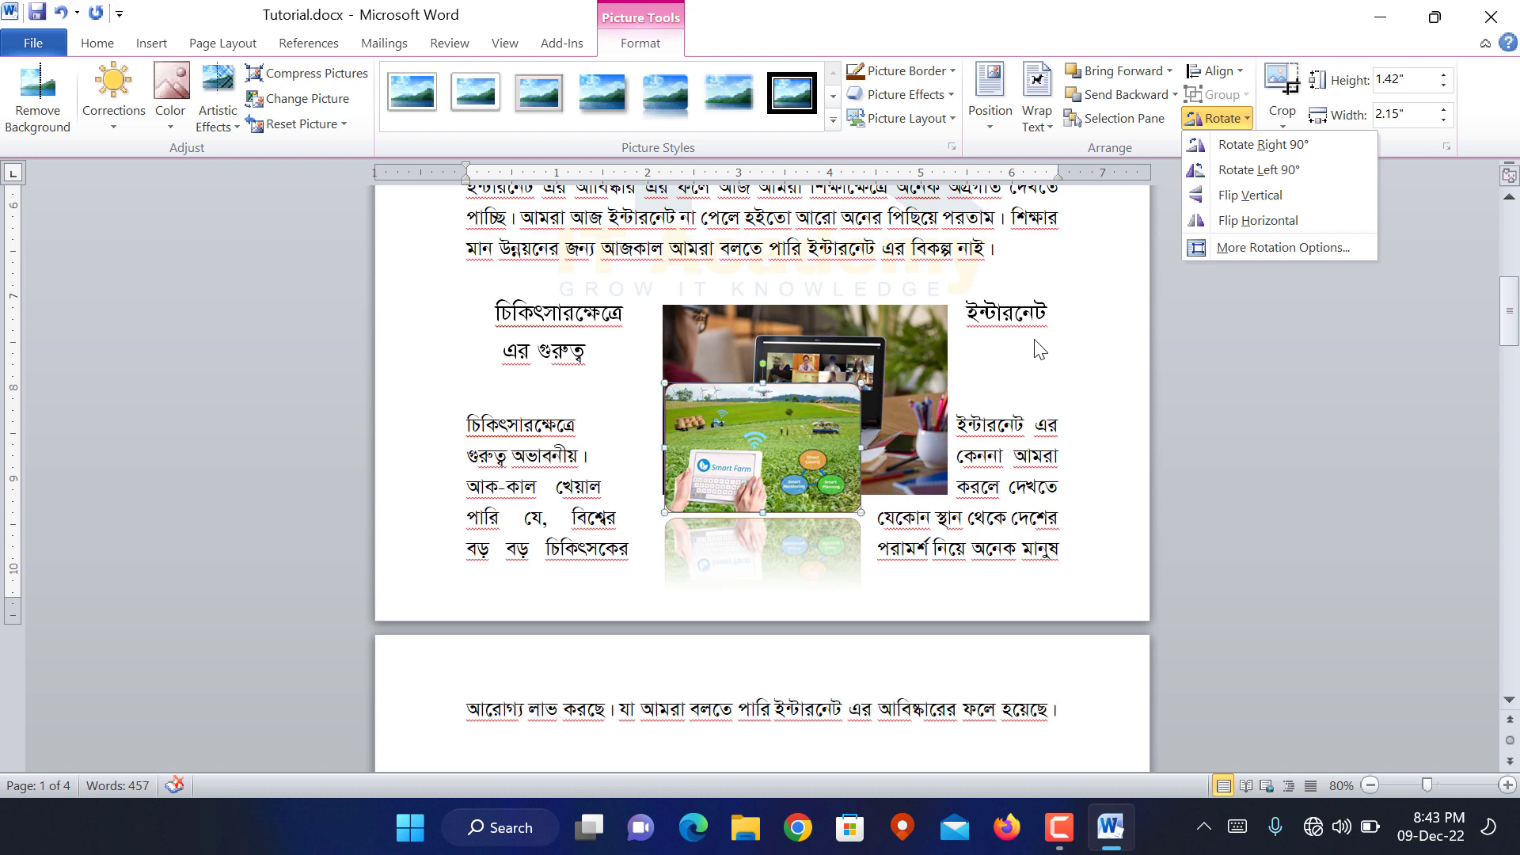
Enlarge the farm picture to 1.7 by 2.58 inches after toggling Crop off
{"action": "left_click", "coordinate": [1281, 79]}
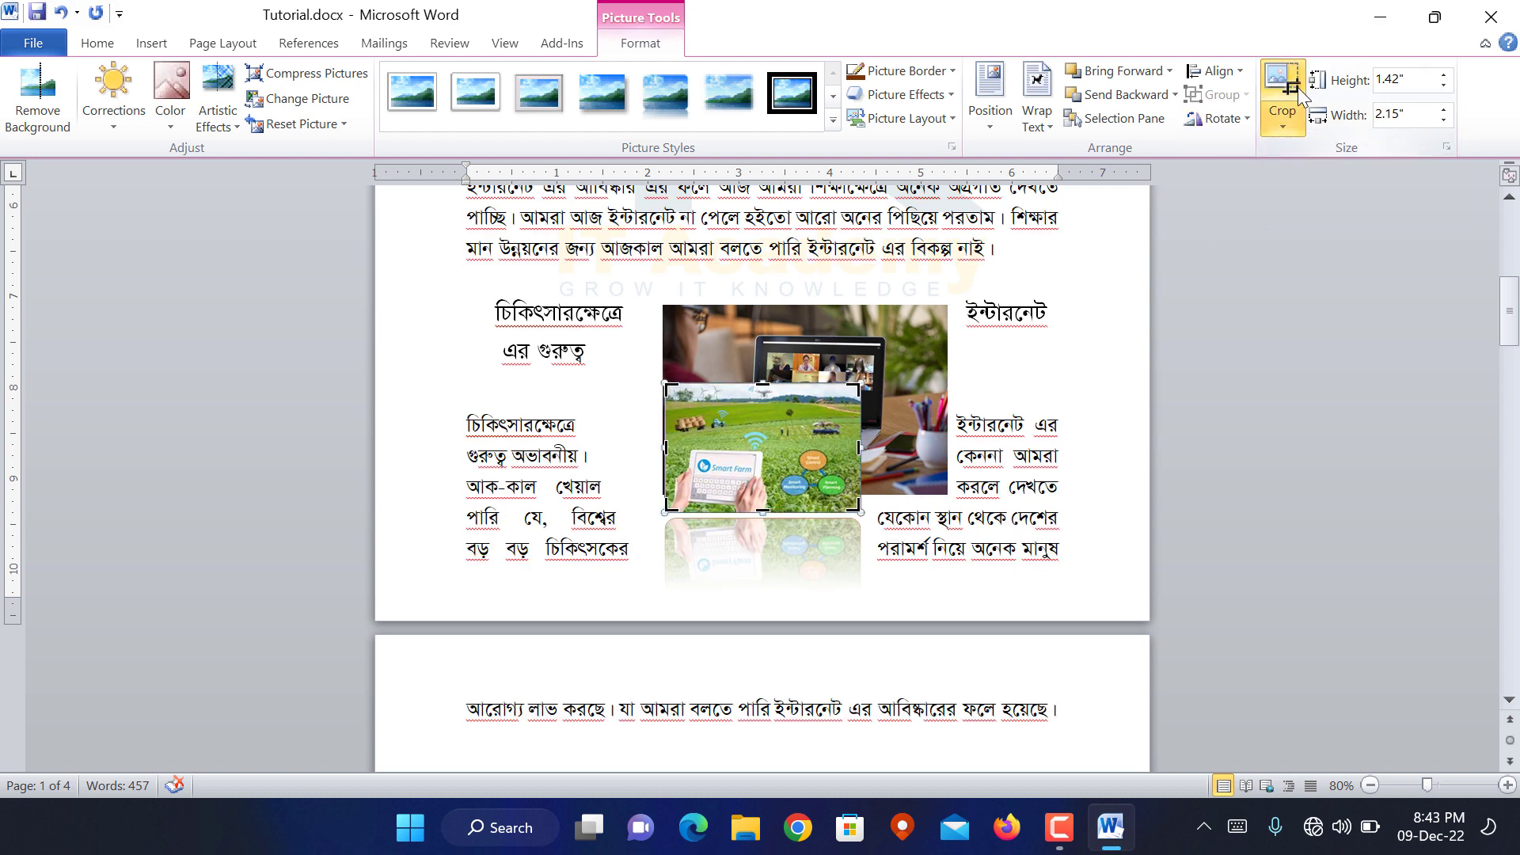
{"action": "left_click", "coordinate": [1299, 91]}
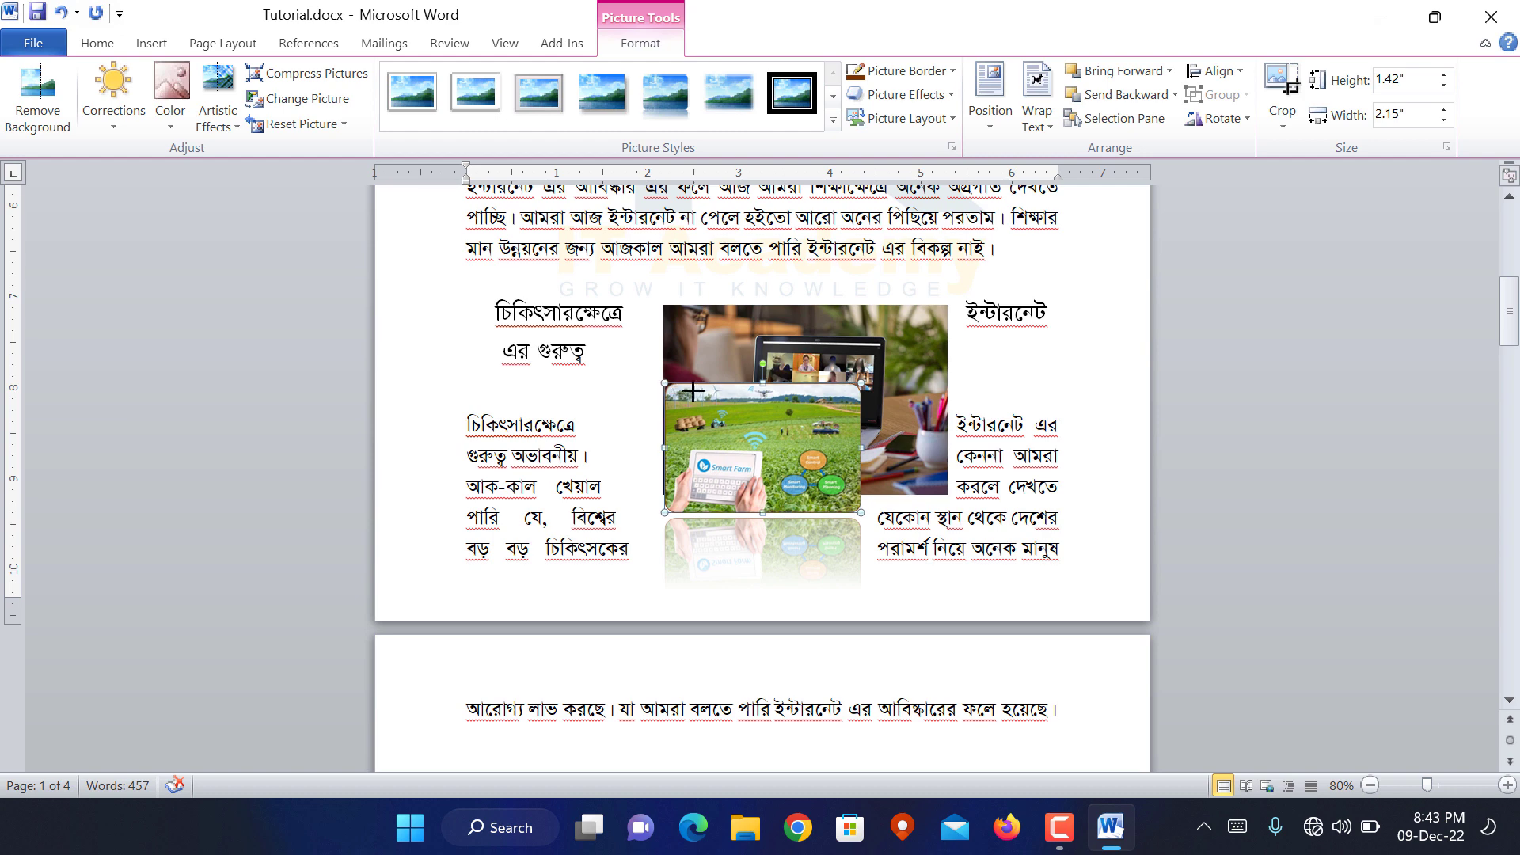
{"action": "mouse_move", "coordinate": [666, 384]}
{"action": "left_mouse_down"}
{"action": "mouse_move", "coordinate": [683, 420]}
{"action": "mouse_move", "coordinate": [658, 372]}
{"action": "left_mouse_up"}
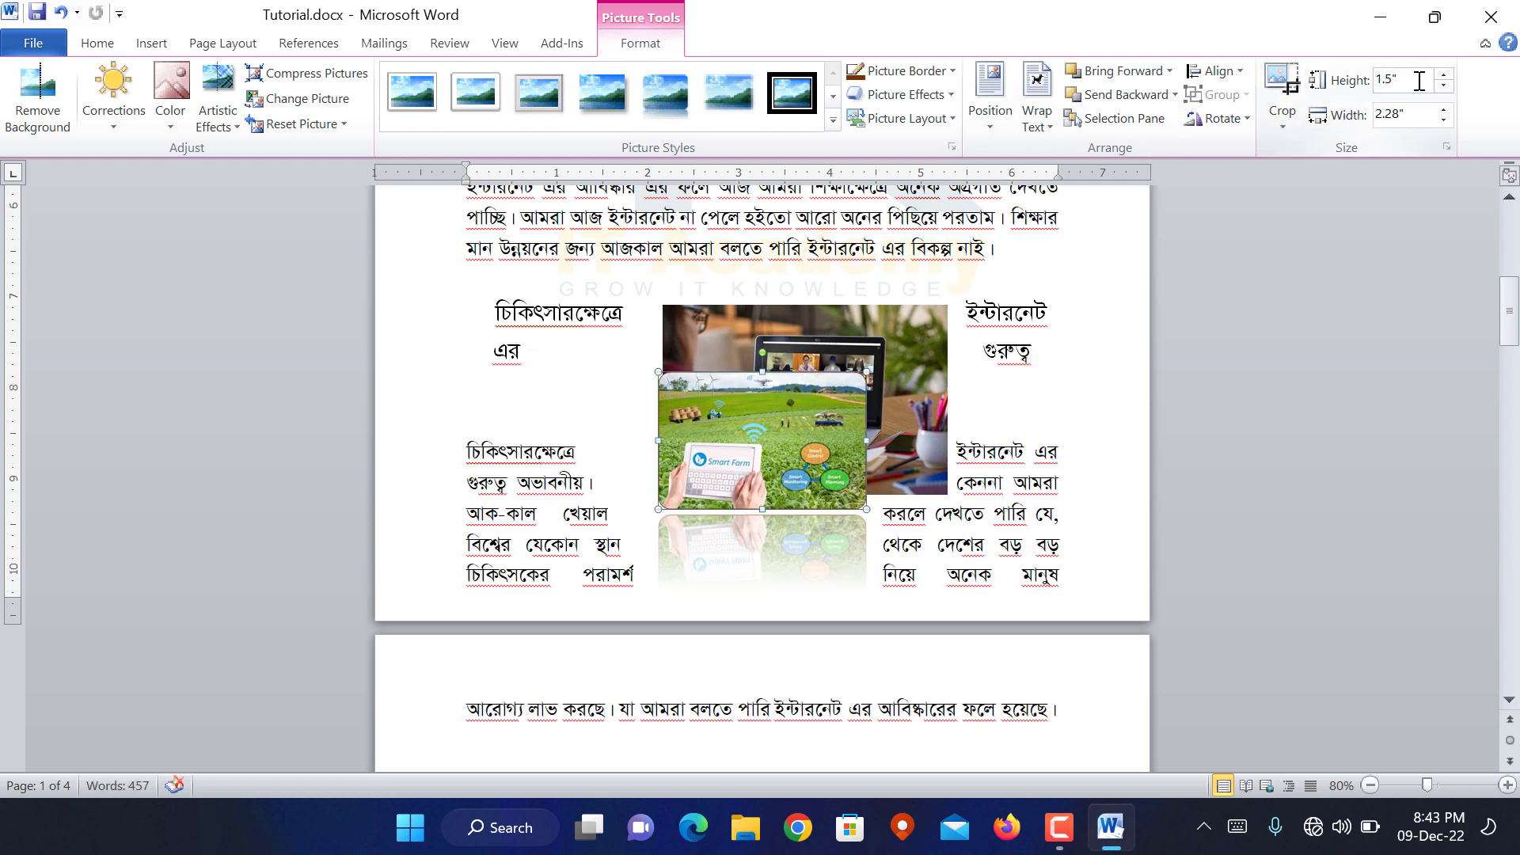
{"action": "left_click", "coordinate": [1444, 77]}
{"action": "left_click", "coordinate": [1444, 76]}
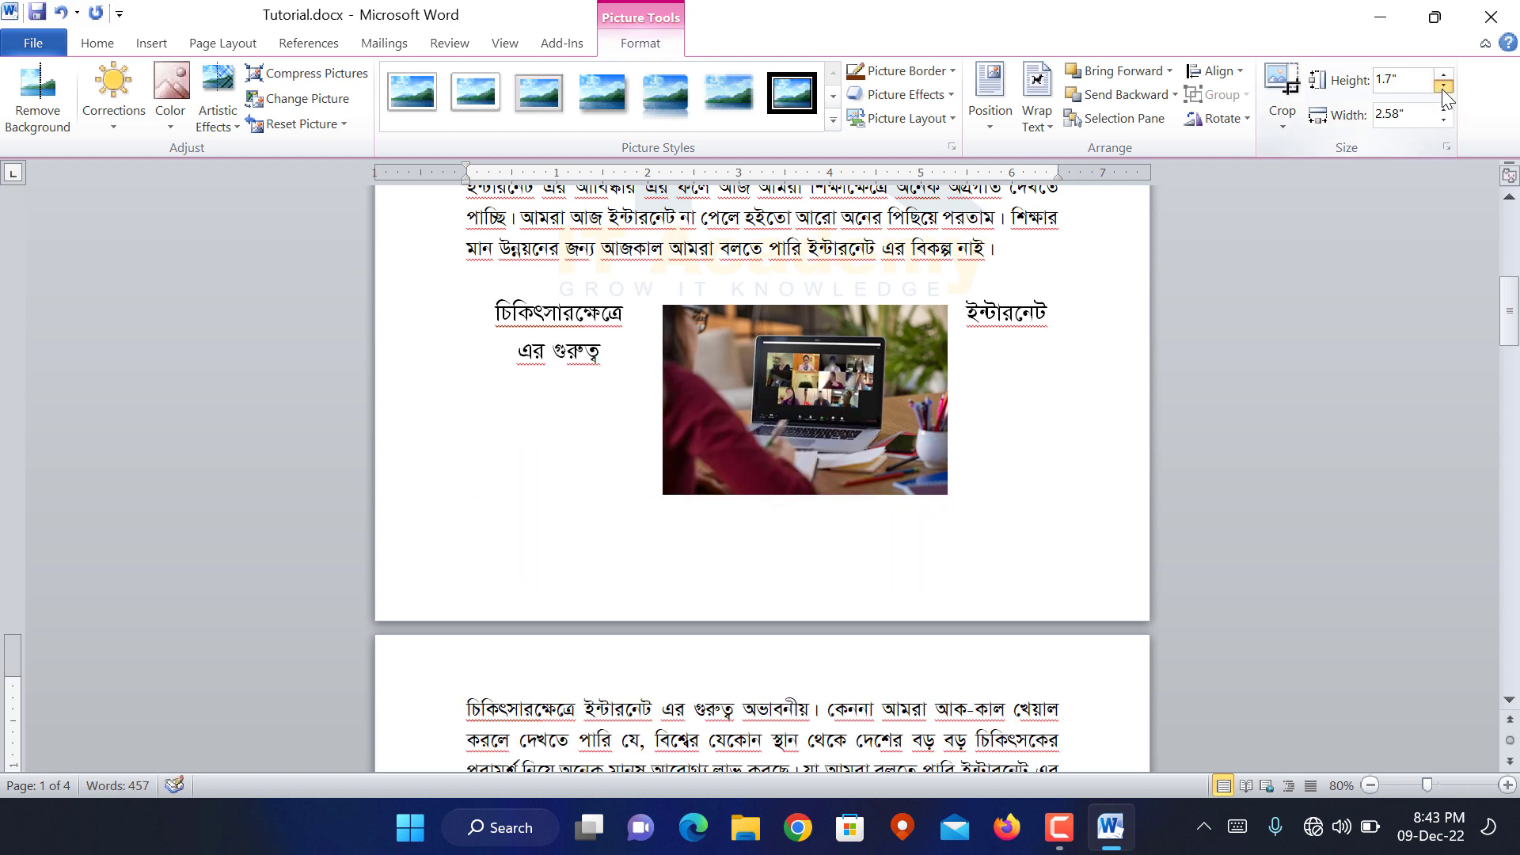
Resize the laptop picture to 1.5 by 2.25 inches using the Height spinner
{"action": "left_click", "coordinate": [761, 375]}
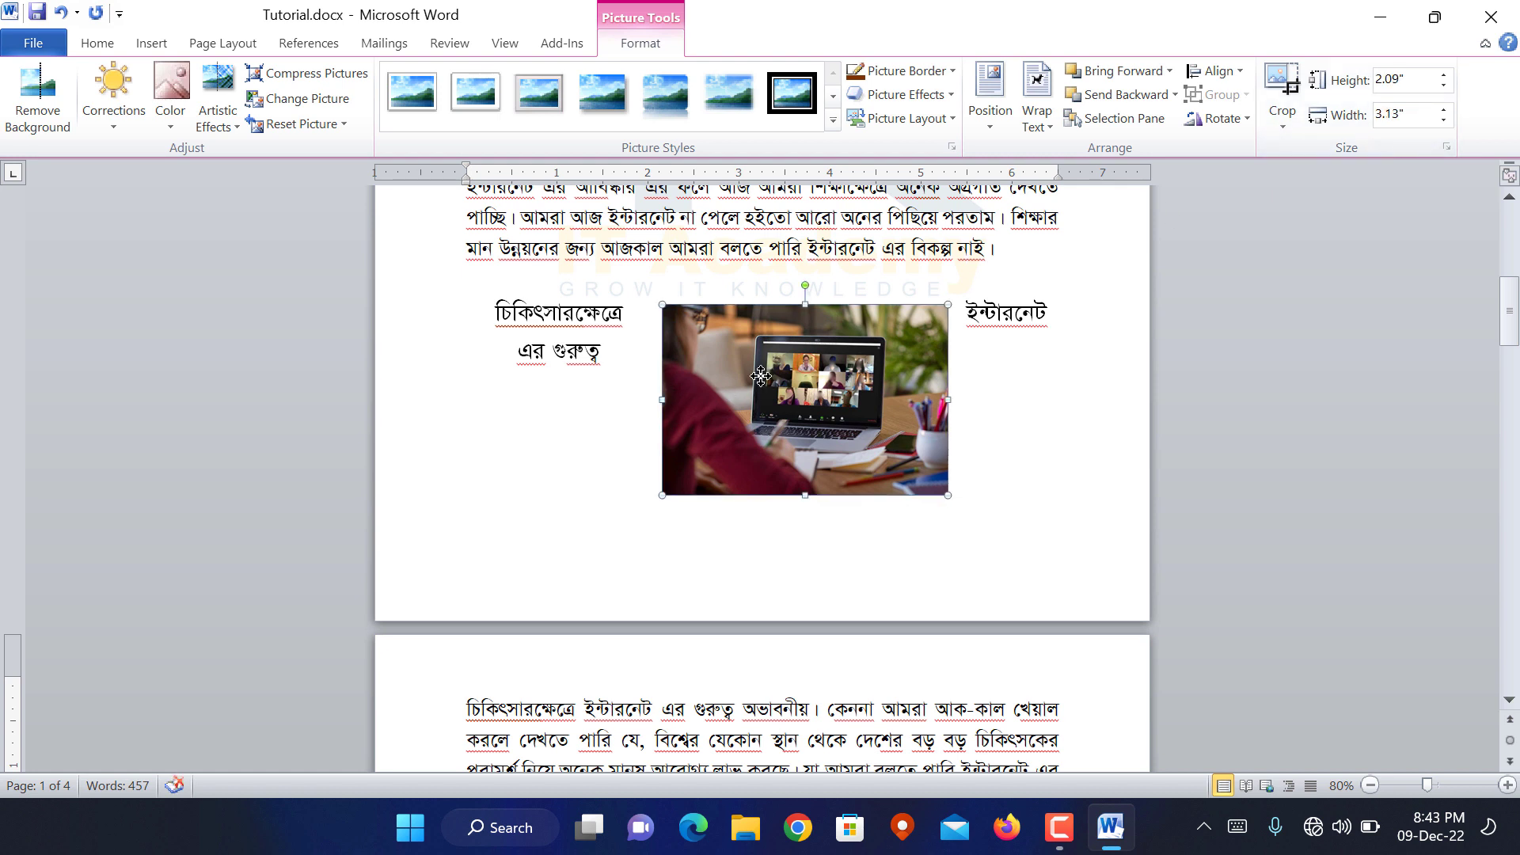
{"action": "left_click", "coordinate": [1445, 85]}
{"action": "left_click", "coordinate": [1444, 85]}
{"action": "left_click", "coordinate": [1444, 84]}
{"action": "left_click", "coordinate": [1445, 84]}
{"action": "left_click", "coordinate": [1445, 84]}
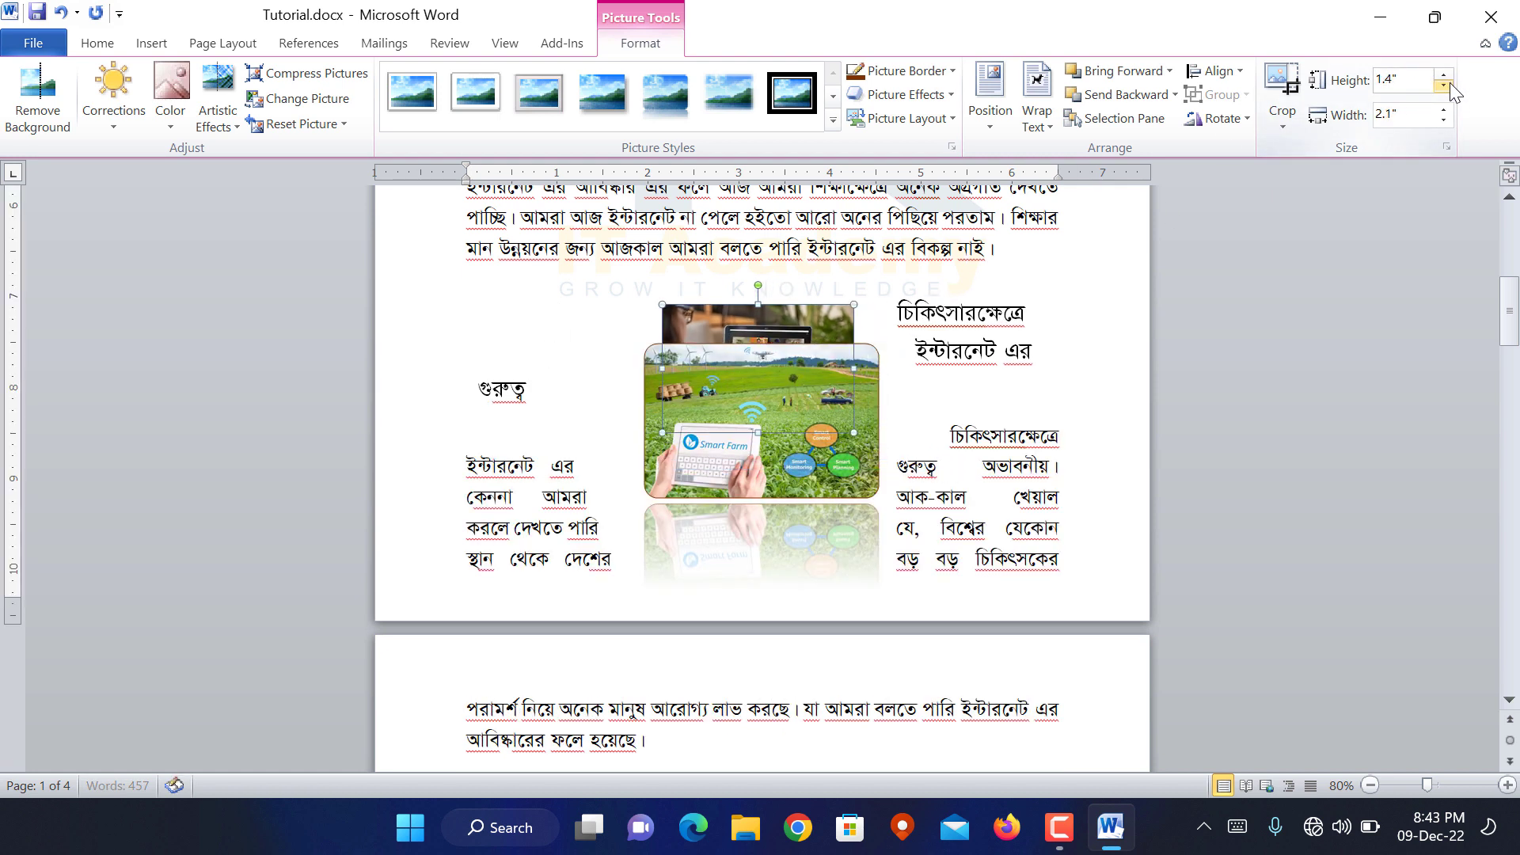
{"action": "left_click", "coordinate": [1450, 84]}
{"action": "left_click", "coordinate": [1450, 84]}
{"action": "left_click", "coordinate": [1450, 84]}
{"action": "left_click", "coordinate": [1450, 84]}
{"action": "left_click", "coordinate": [1451, 86]}
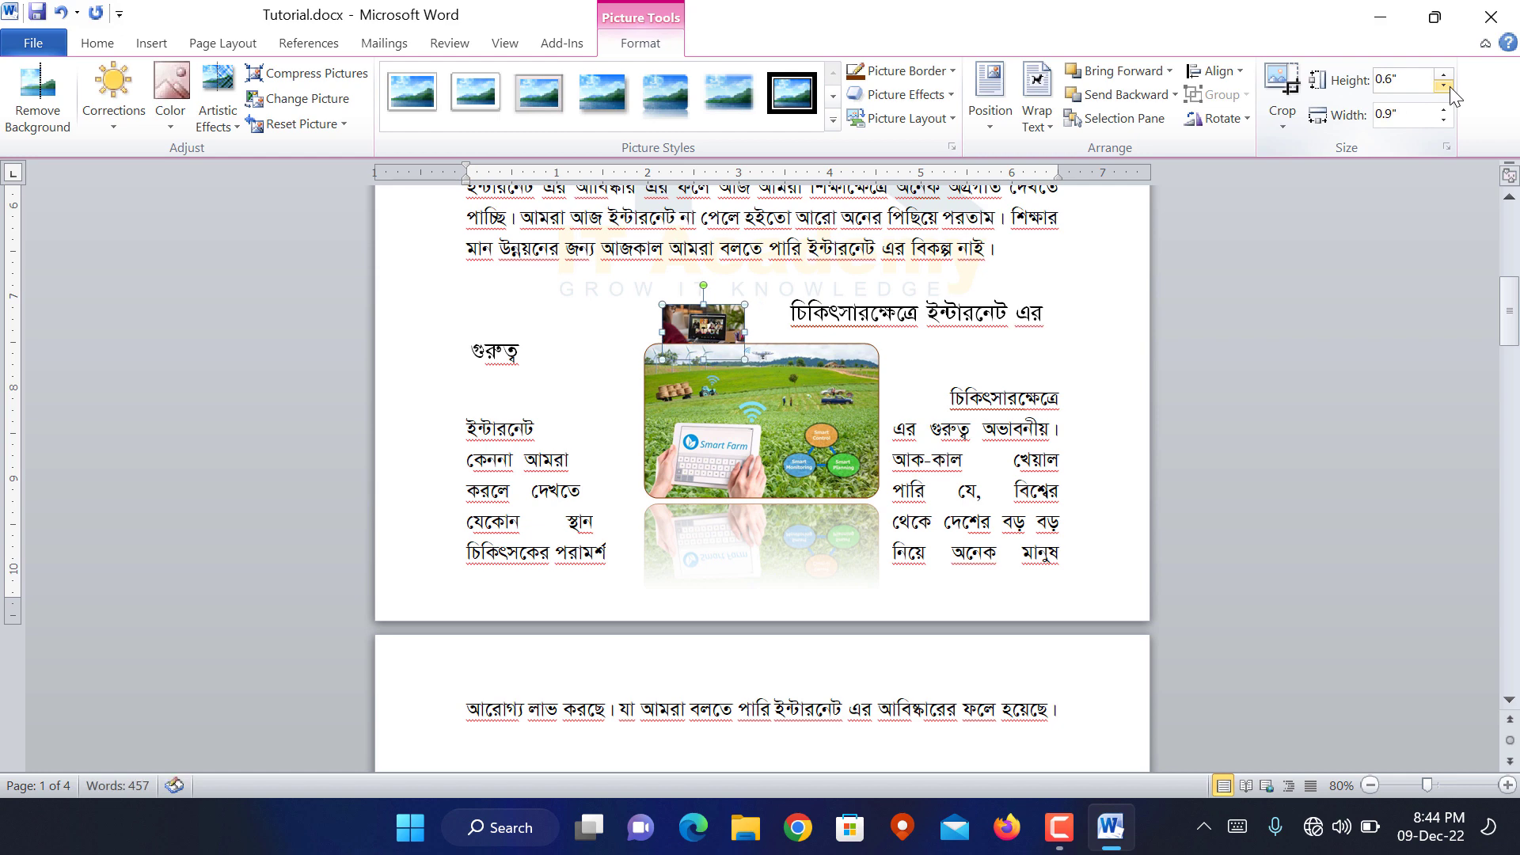
{"action": "left_click", "coordinate": [1443, 75]}
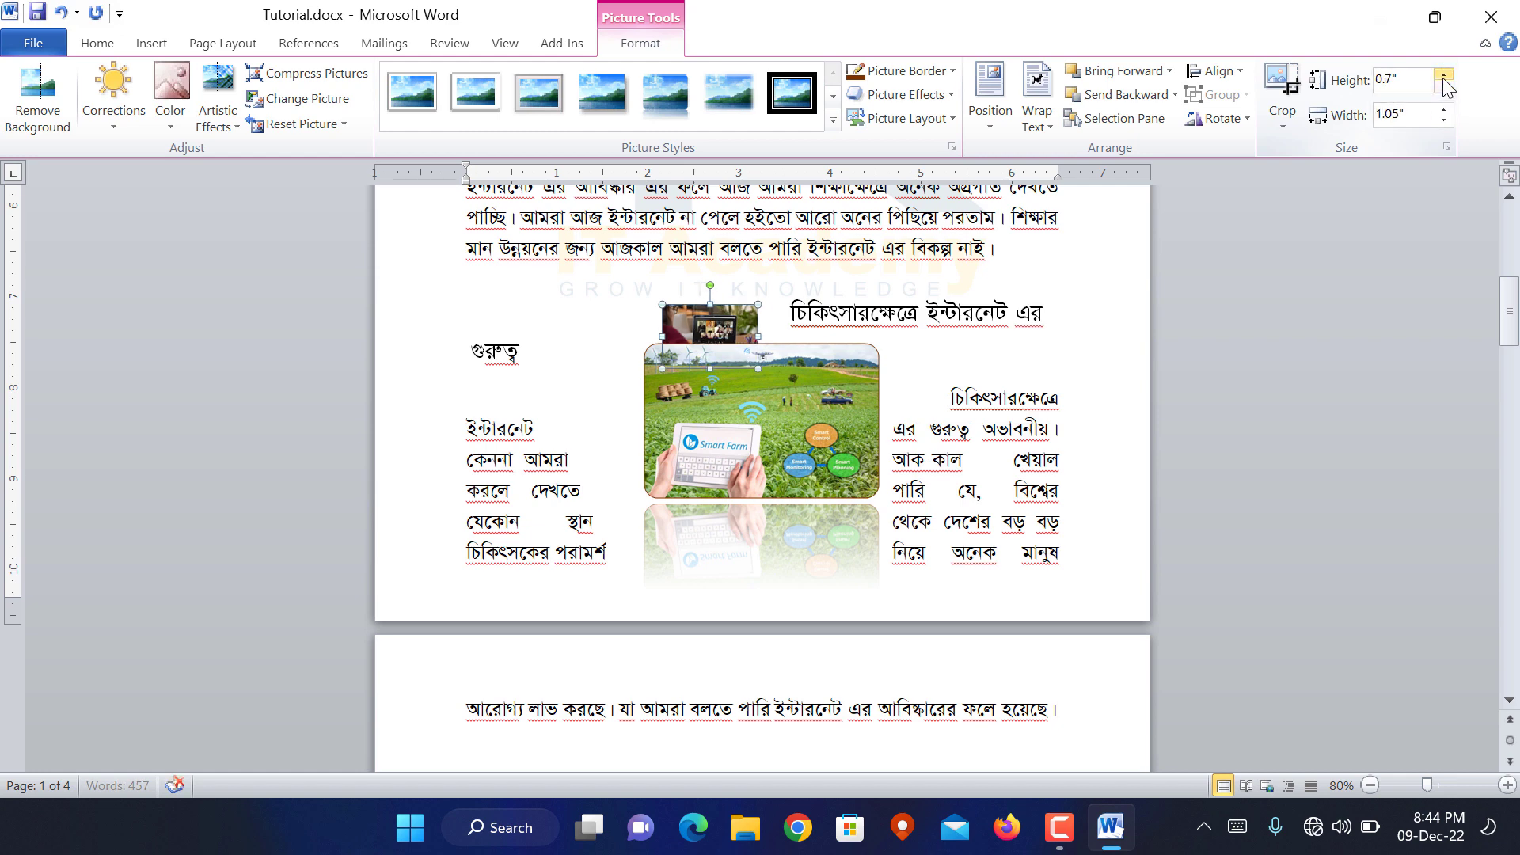
{"action": "left_click", "coordinate": [1444, 75]}
{"action": "left_click", "coordinate": [1444, 75]}
{"action": "left_click", "coordinate": [1444, 76]}
{"action": "left_click", "coordinate": [1444, 76]}
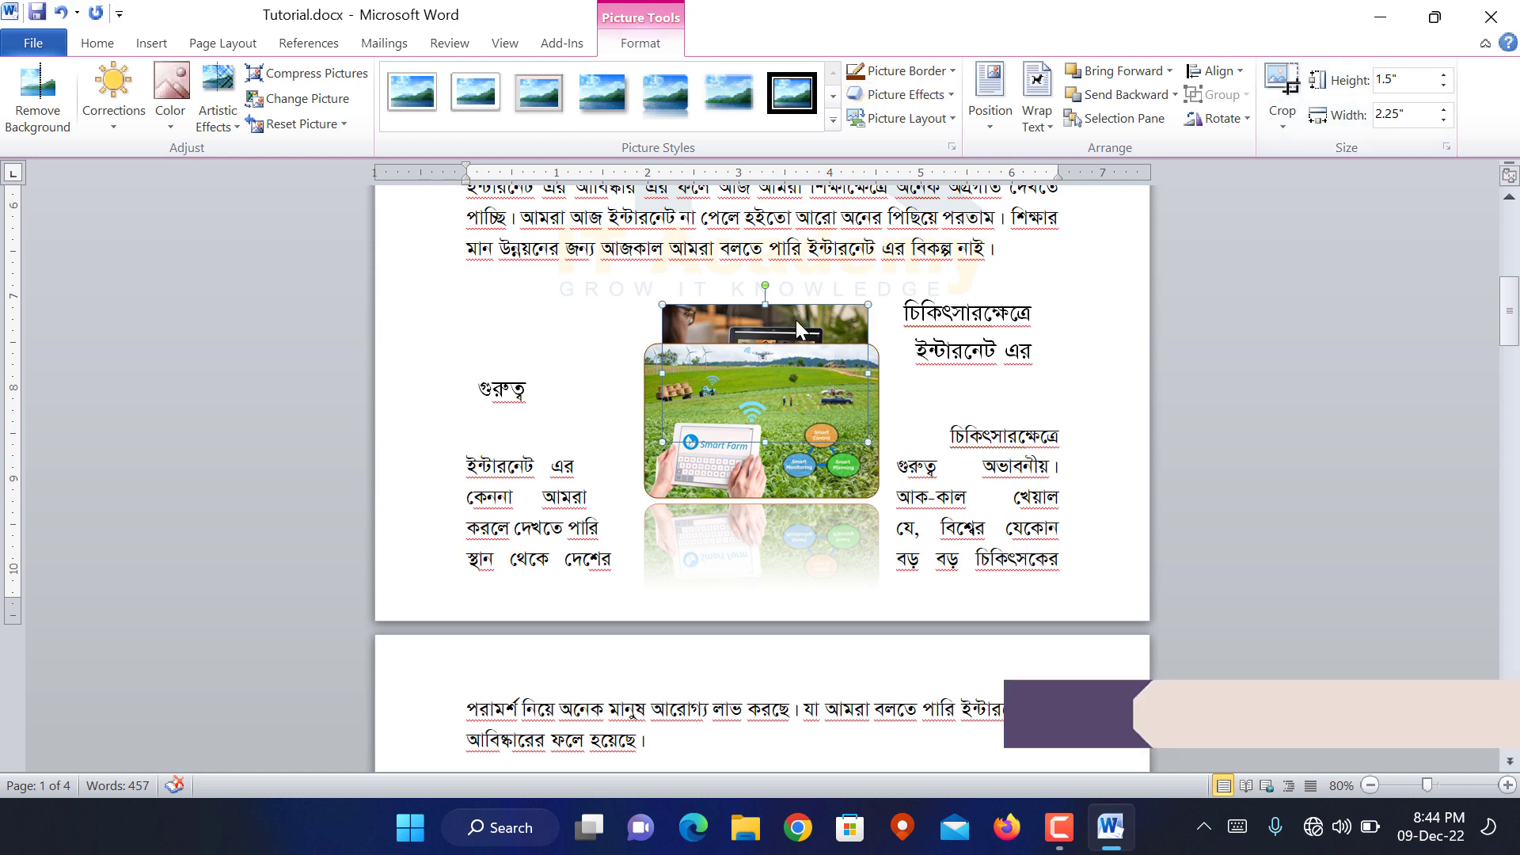
Move the laptop picture right beside the education paragraph and the farm picture up-left below it
{"action": "left_click_drag", "start_coordinate": [795, 320], "coordinate": [871, 348]}
{"action": "left_click_drag", "start_coordinate": [739, 406], "coordinate": [644, 372]}
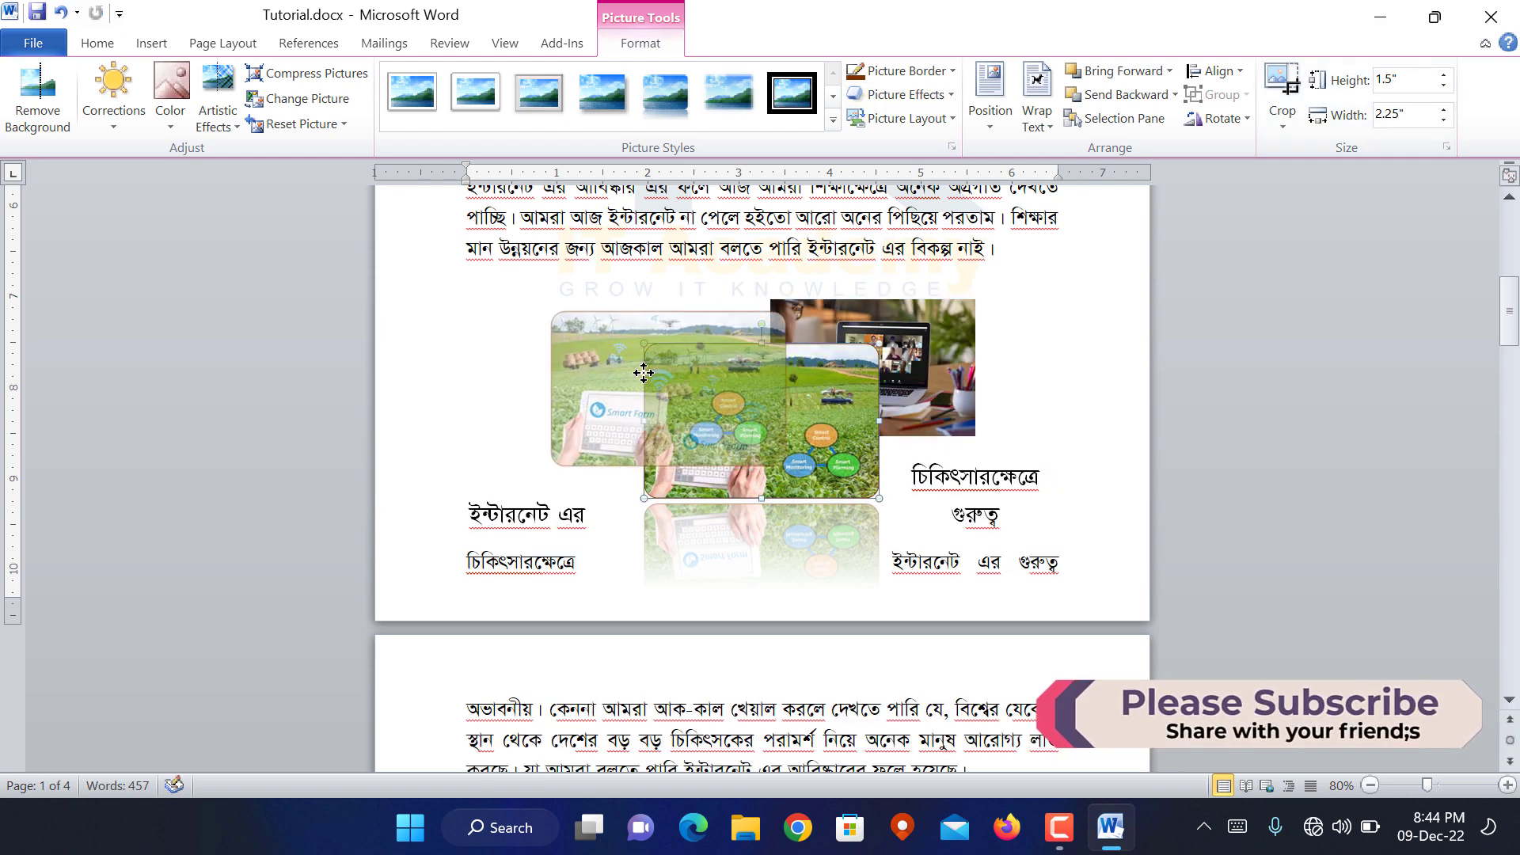
{"action": "mouse_move", "coordinate": [1024, 354]}
{"action": "left_mouse_down"}
{"action": "mouse_move", "coordinate": [953, 355]}
{"action": "mouse_move", "coordinate": [911, 315]}
{"action": "left_mouse_up"}
{"action": "scroll", "coordinate": [910, 316], "scroll_direction": "up", "scroll_amount": 3}
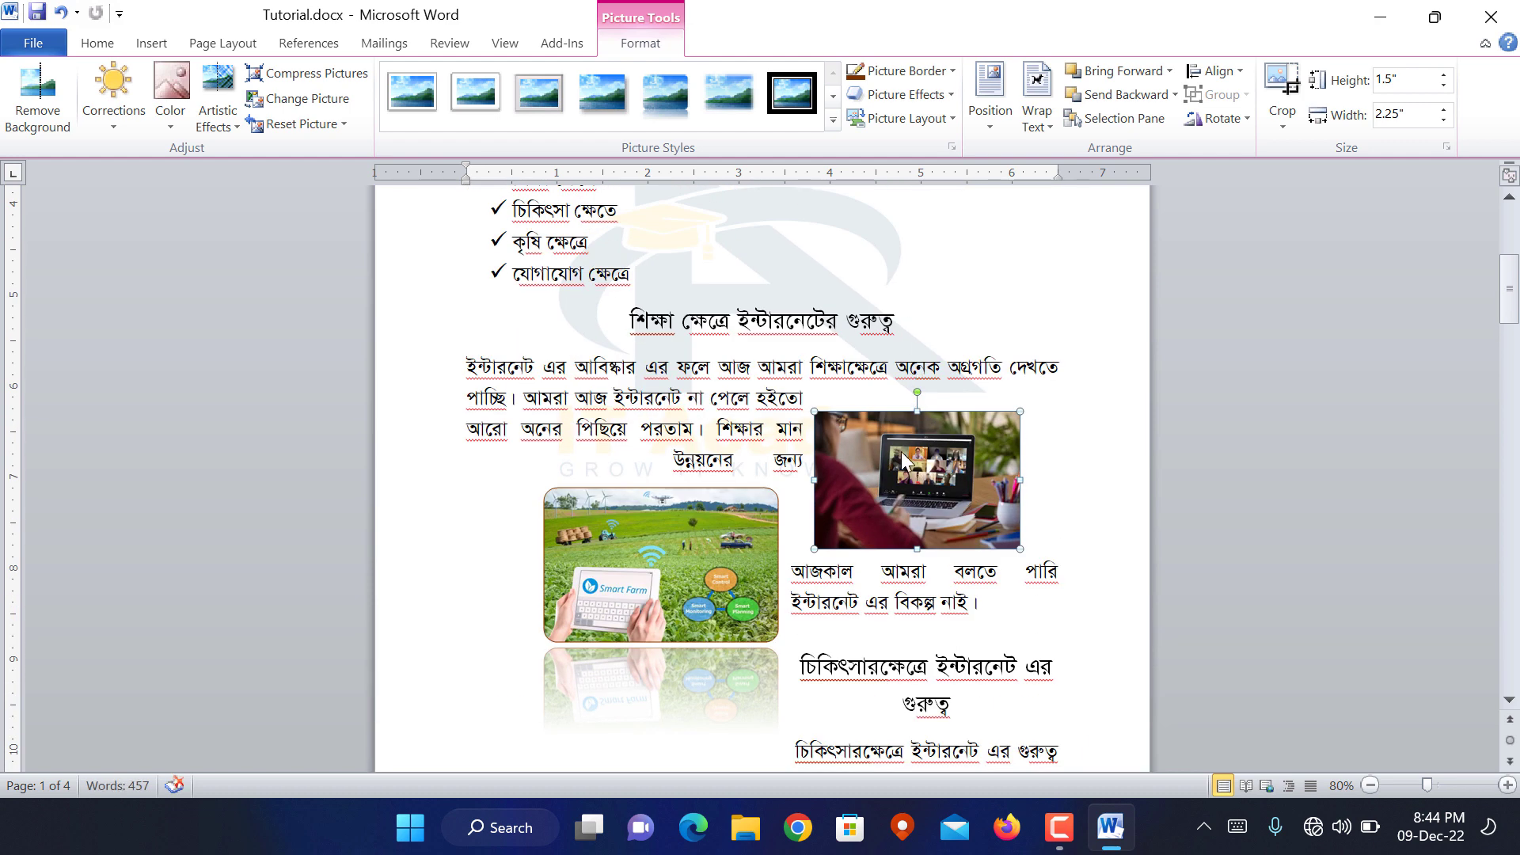
{"action": "left_click_drag", "start_coordinate": [903, 447], "coordinate": [897, 390]}
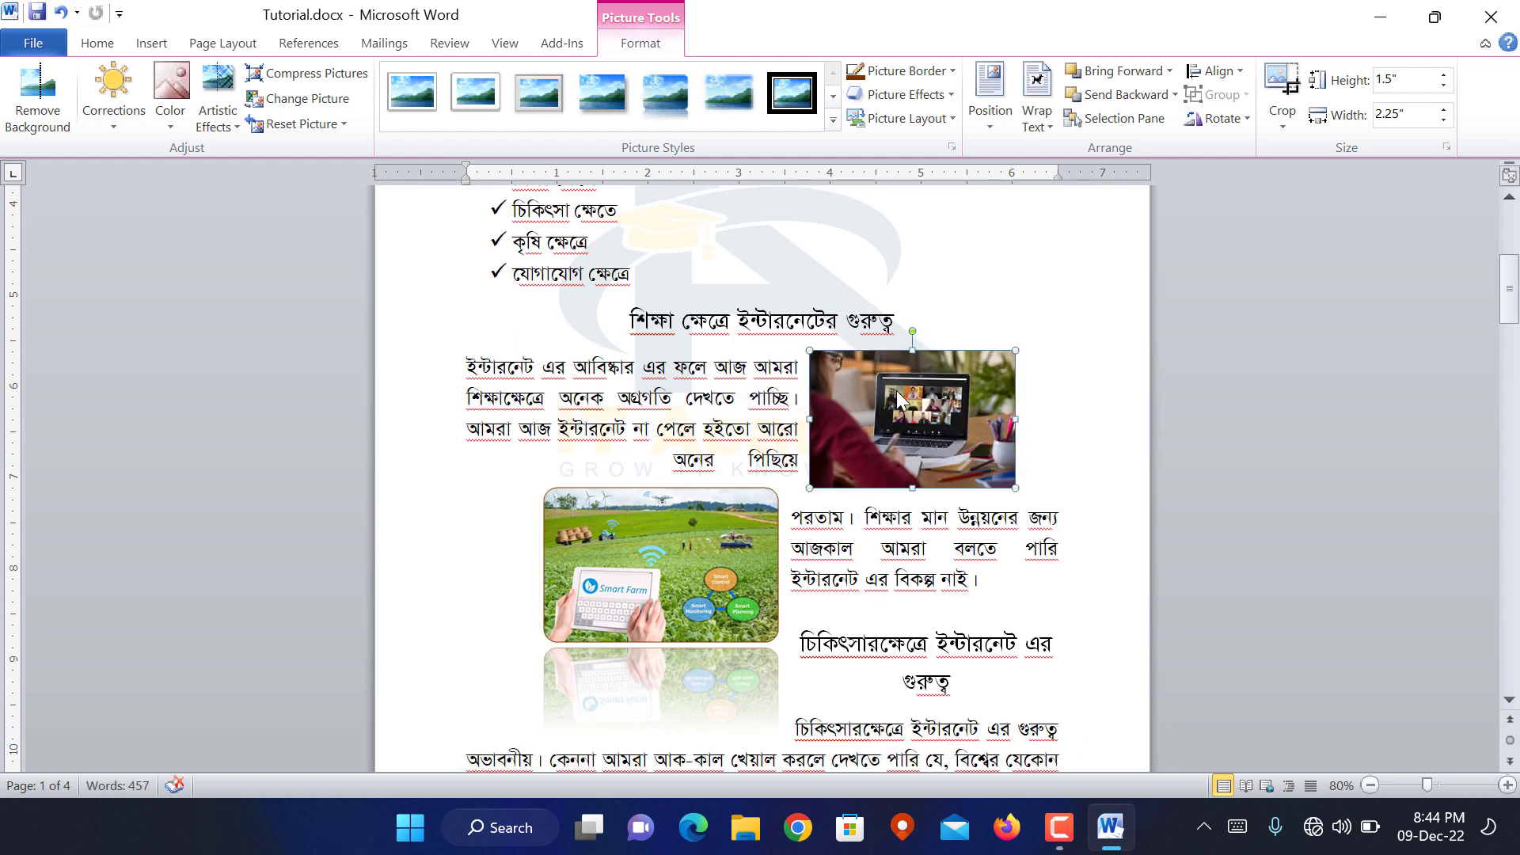